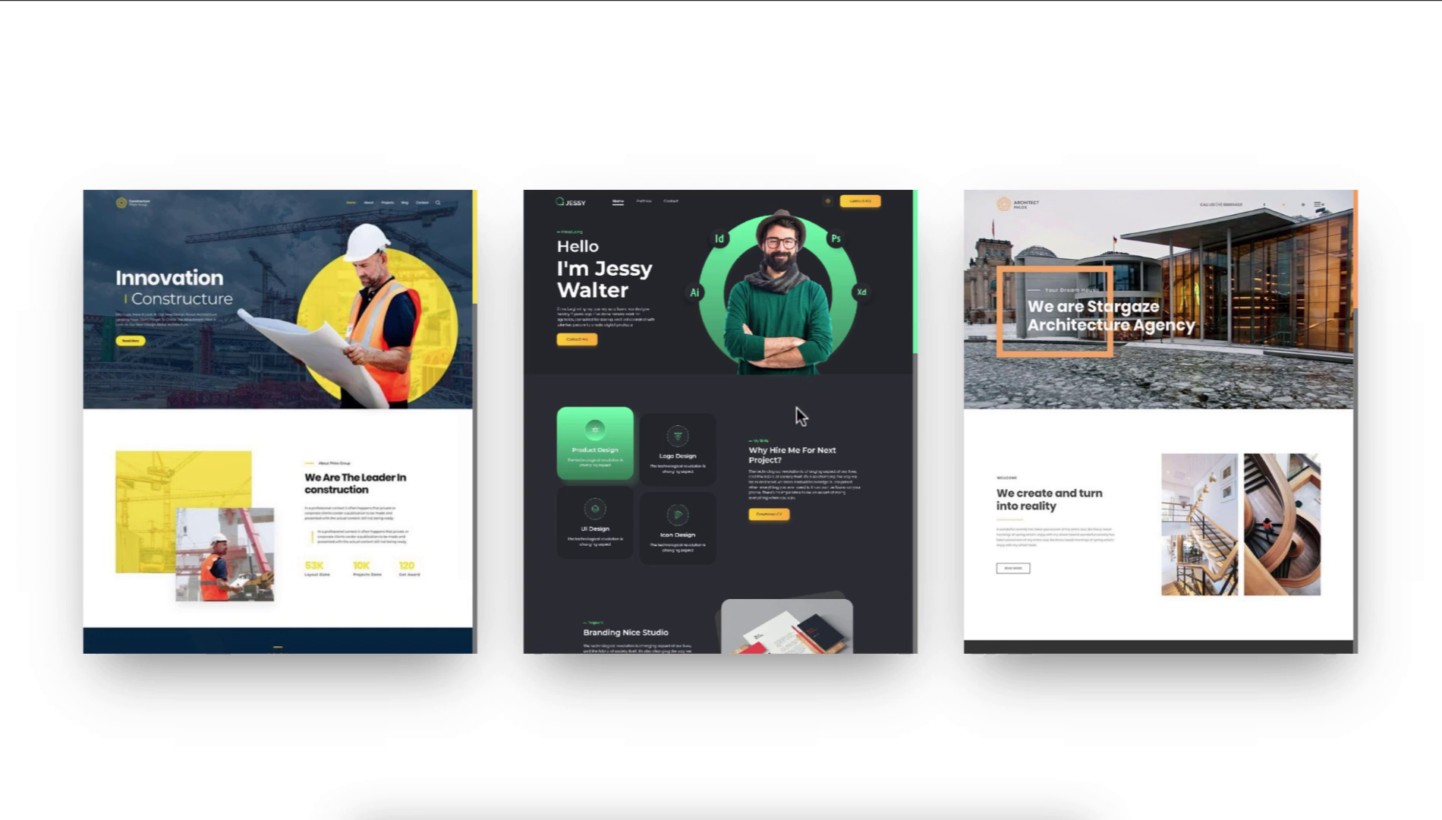
- Add a new section with three equal columns to the page
{"action": "scroll", "coordinate": [779, 435], "scroll_direction": "down", "scroll_amount": 10}
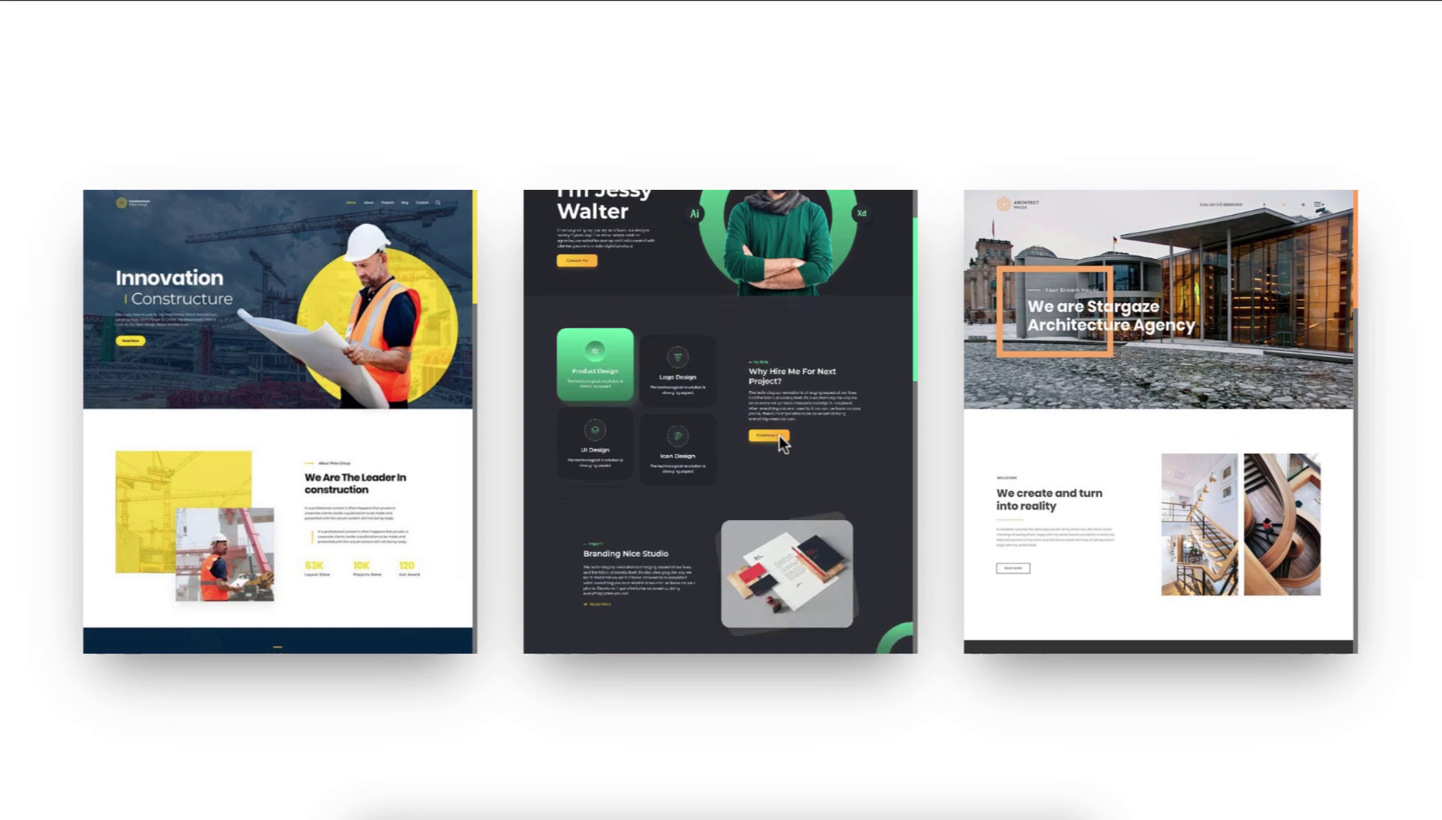
{"action": "scroll", "coordinate": [779, 434], "scroll_direction": "down", "scroll_amount": 5}
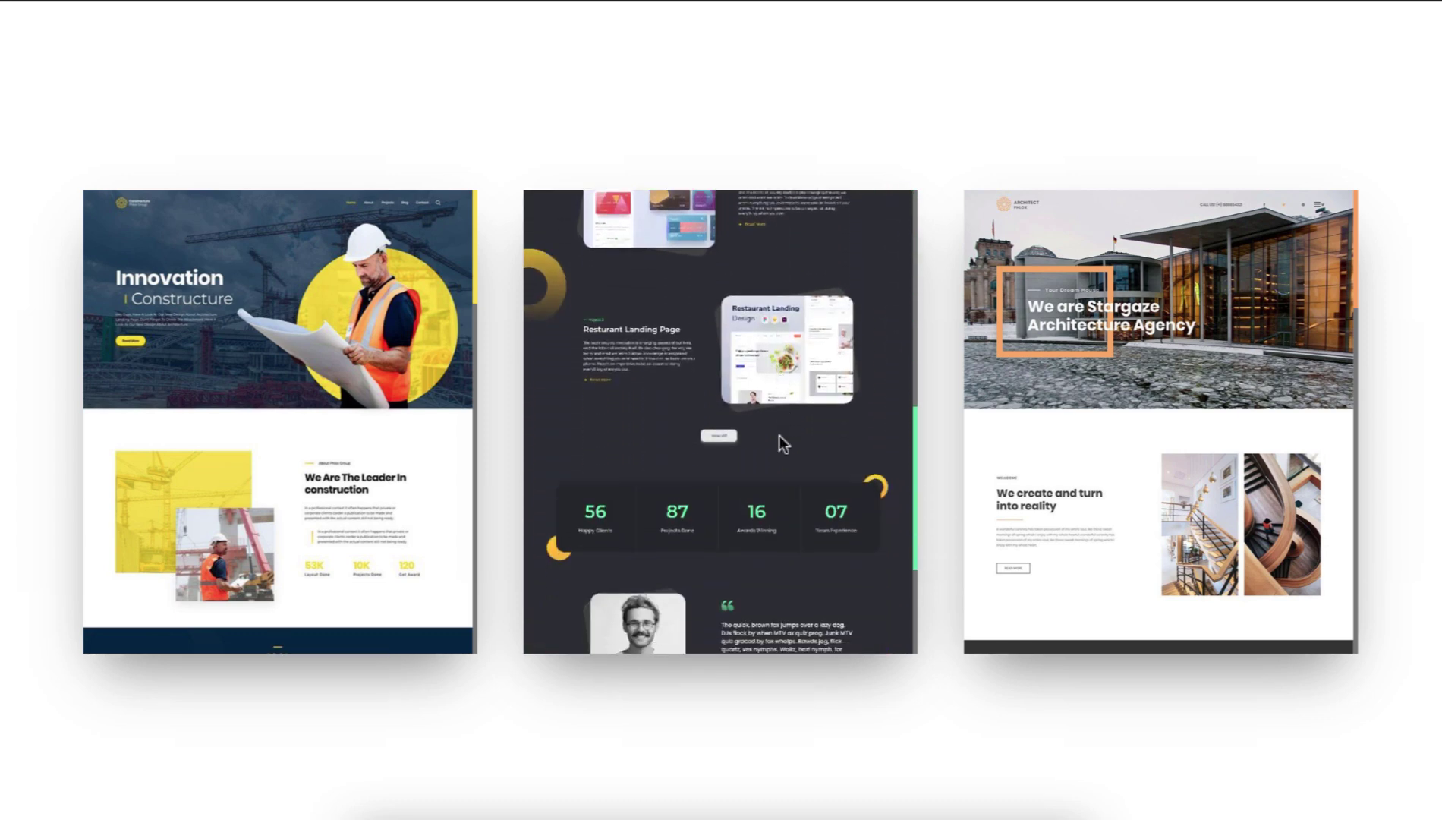
{"action": "scroll", "coordinate": [779, 435], "scroll_direction": "up", "scroll_amount": 15}
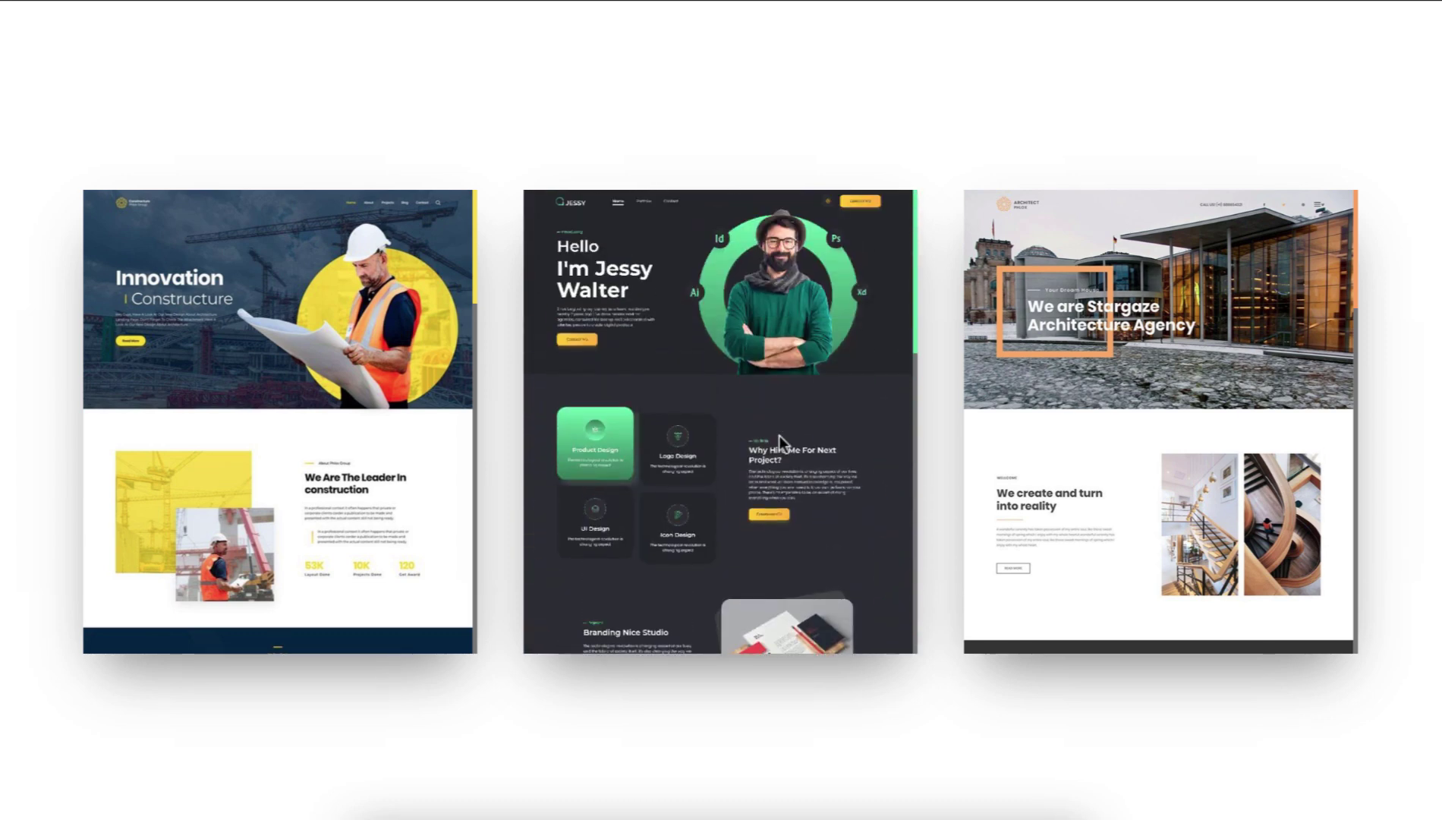
{"action": "scroll", "coordinate": [1111, 544], "scroll_direction": "down", "scroll_amount": 15}
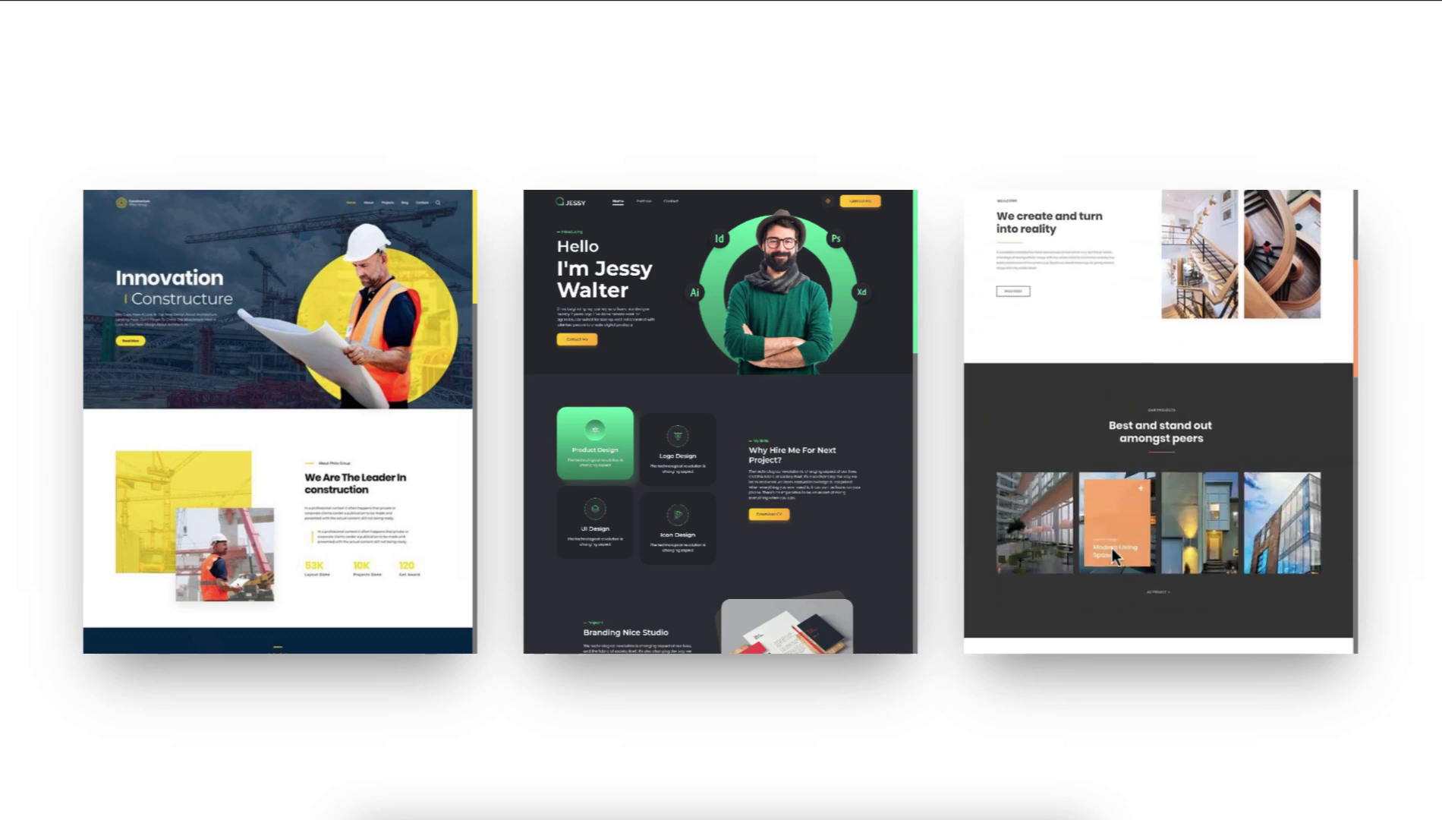
{"action": "scroll", "coordinate": [1113, 547], "scroll_direction": "up", "scroll_amount": 15}
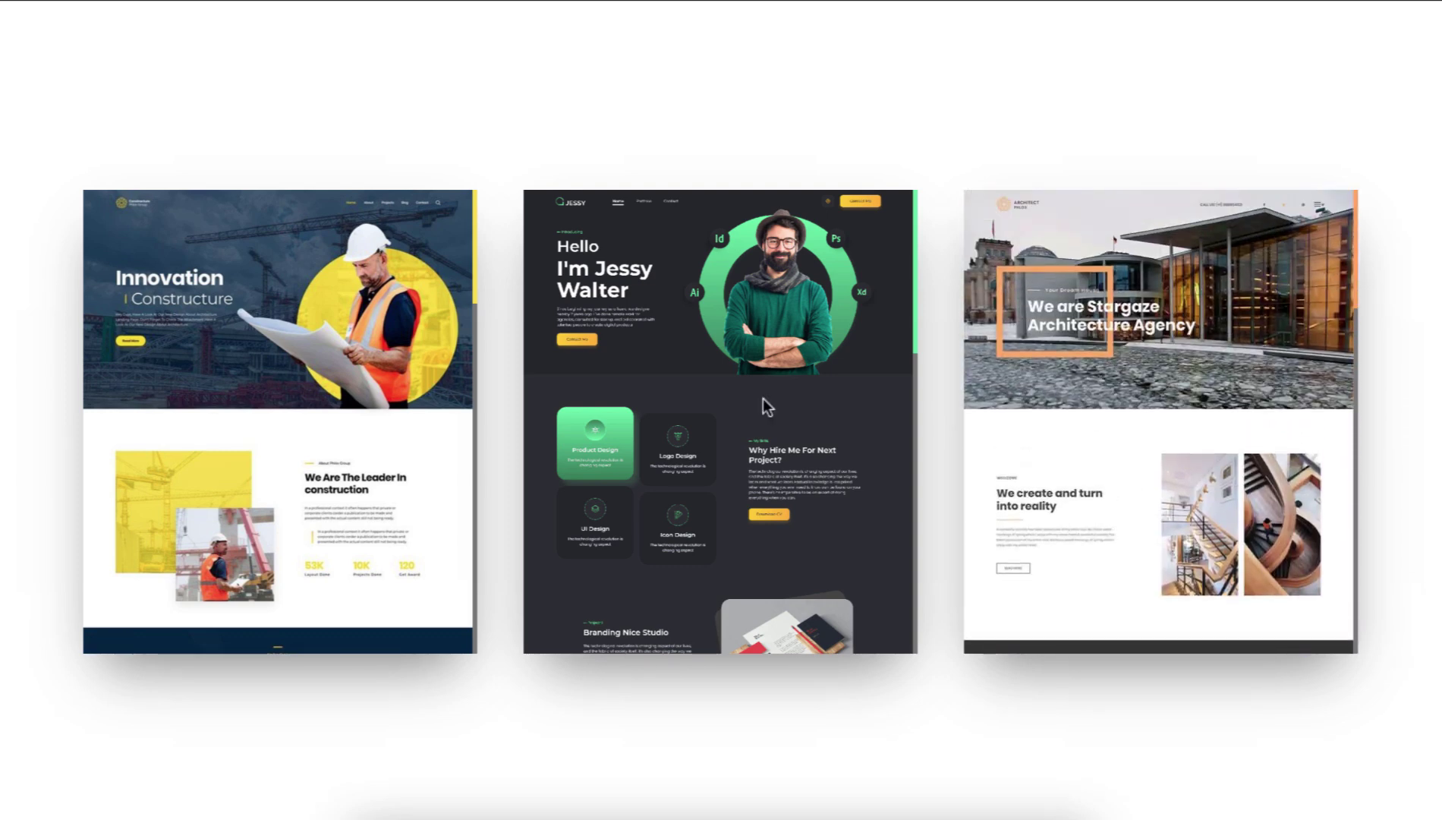
{"action": "scroll", "coordinate": [314, 405], "scroll_direction": "down", "scroll_amount": 10}
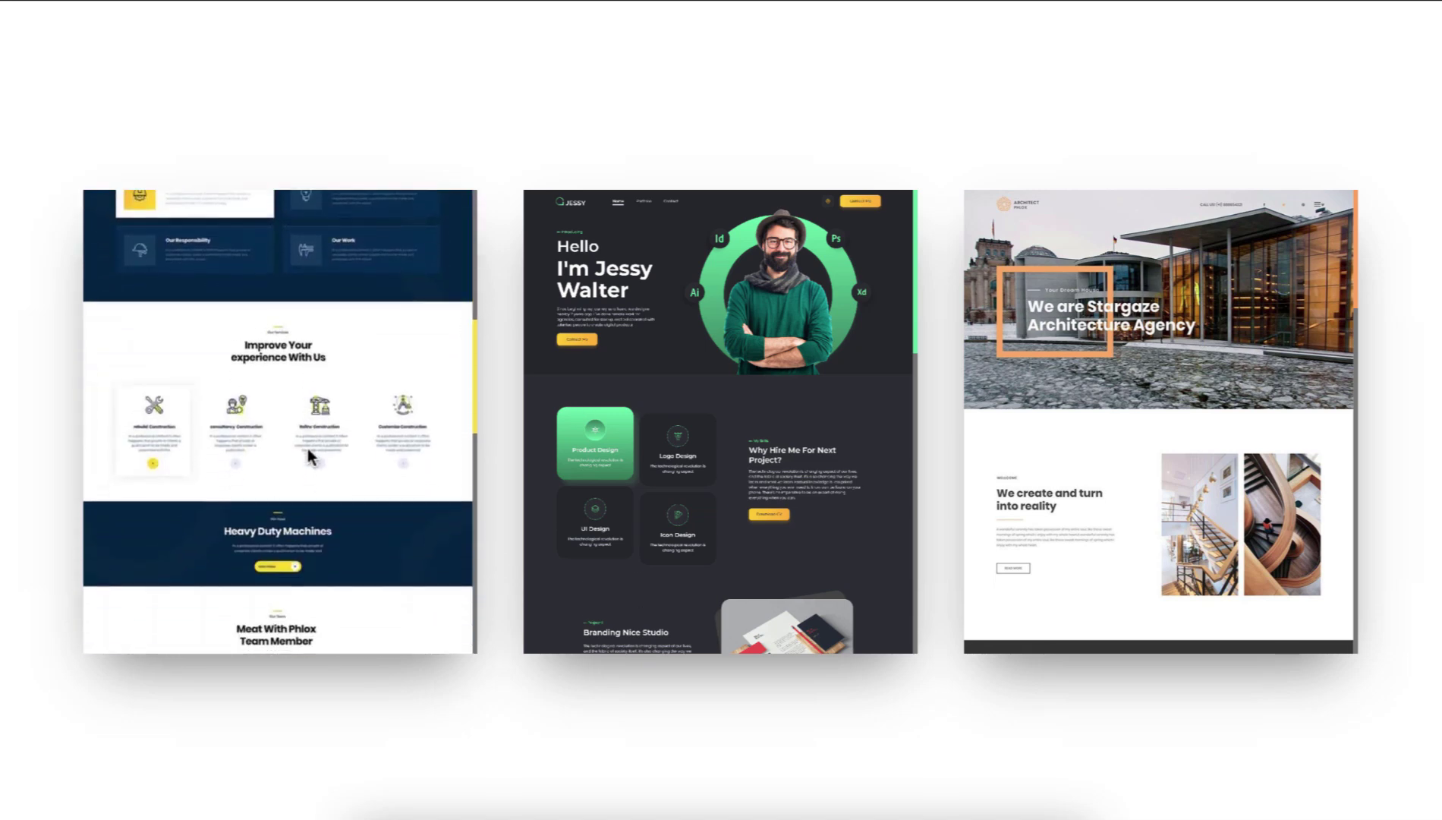
{"action": "scroll", "coordinate": [335, 374], "scroll_direction": "up", "scroll_amount": 10}
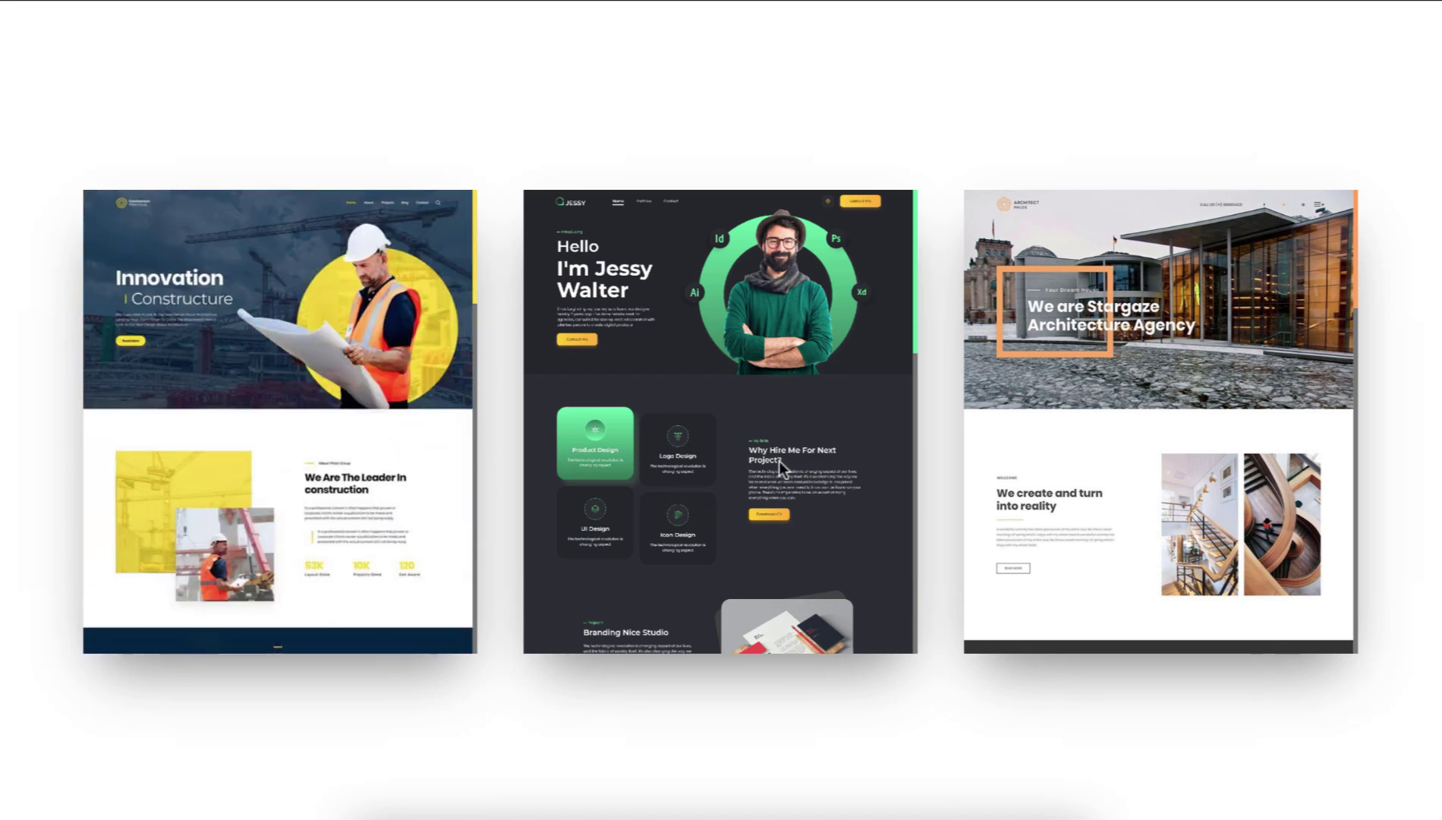
{"action": "scroll", "coordinate": [766, 456], "scroll_direction": "down", "scroll_amount": 5}
{"action": "scroll", "coordinate": [766, 456], "scroll_direction": "up", "scroll_amount": 5}
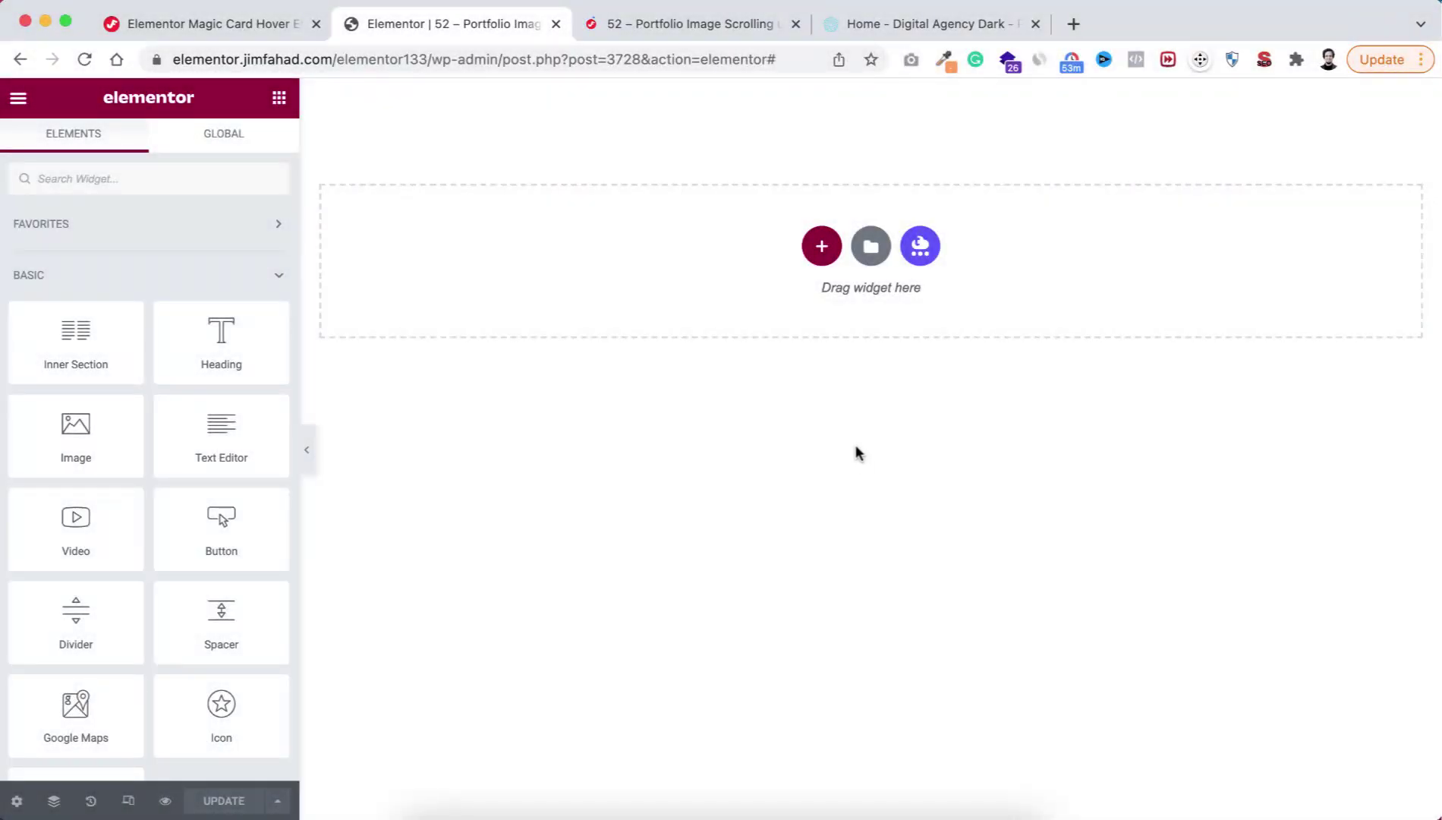
{"action": "left_click", "coordinate": [823, 247]}
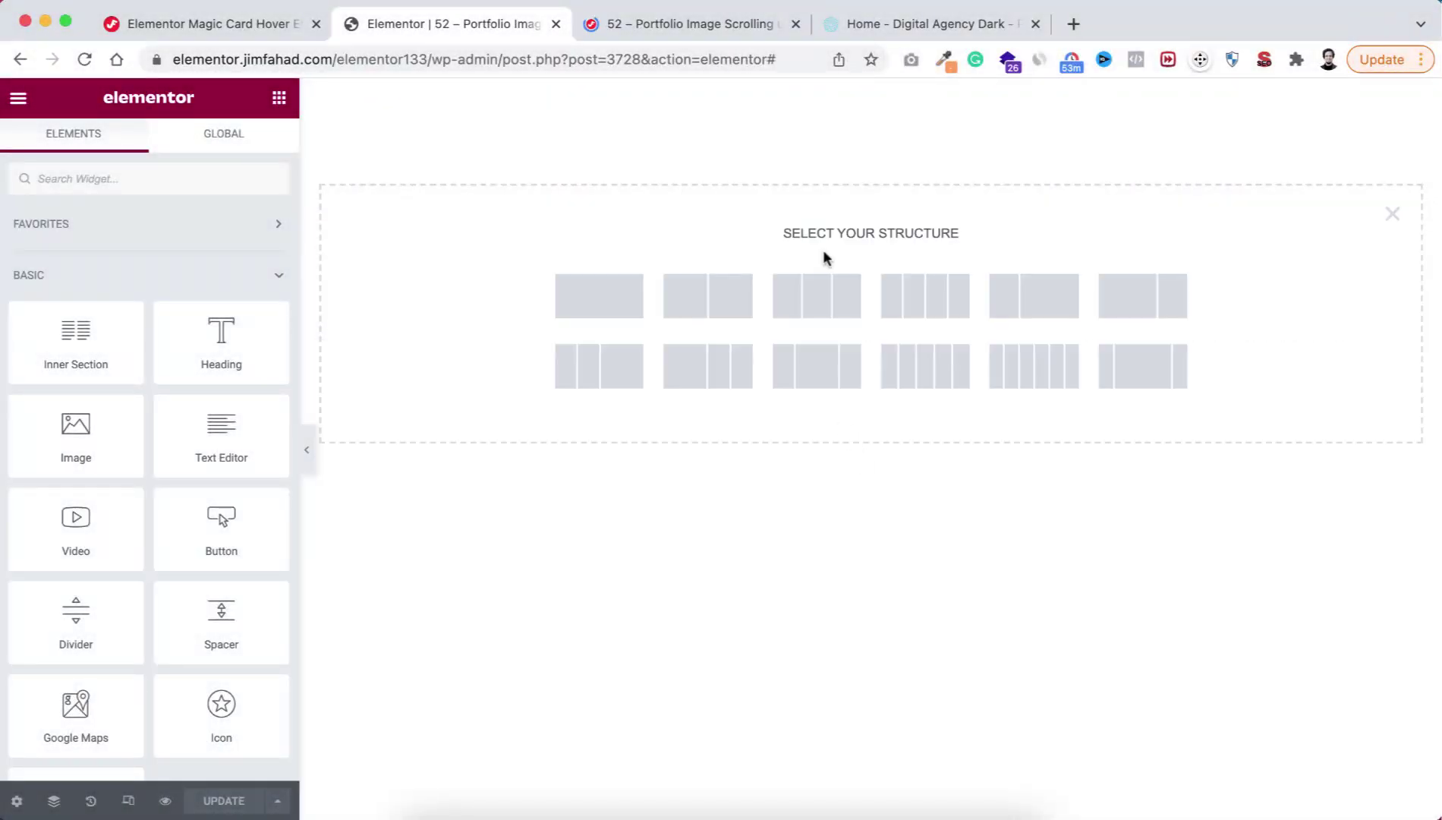
{"action": "left_click", "coordinate": [826, 304]}
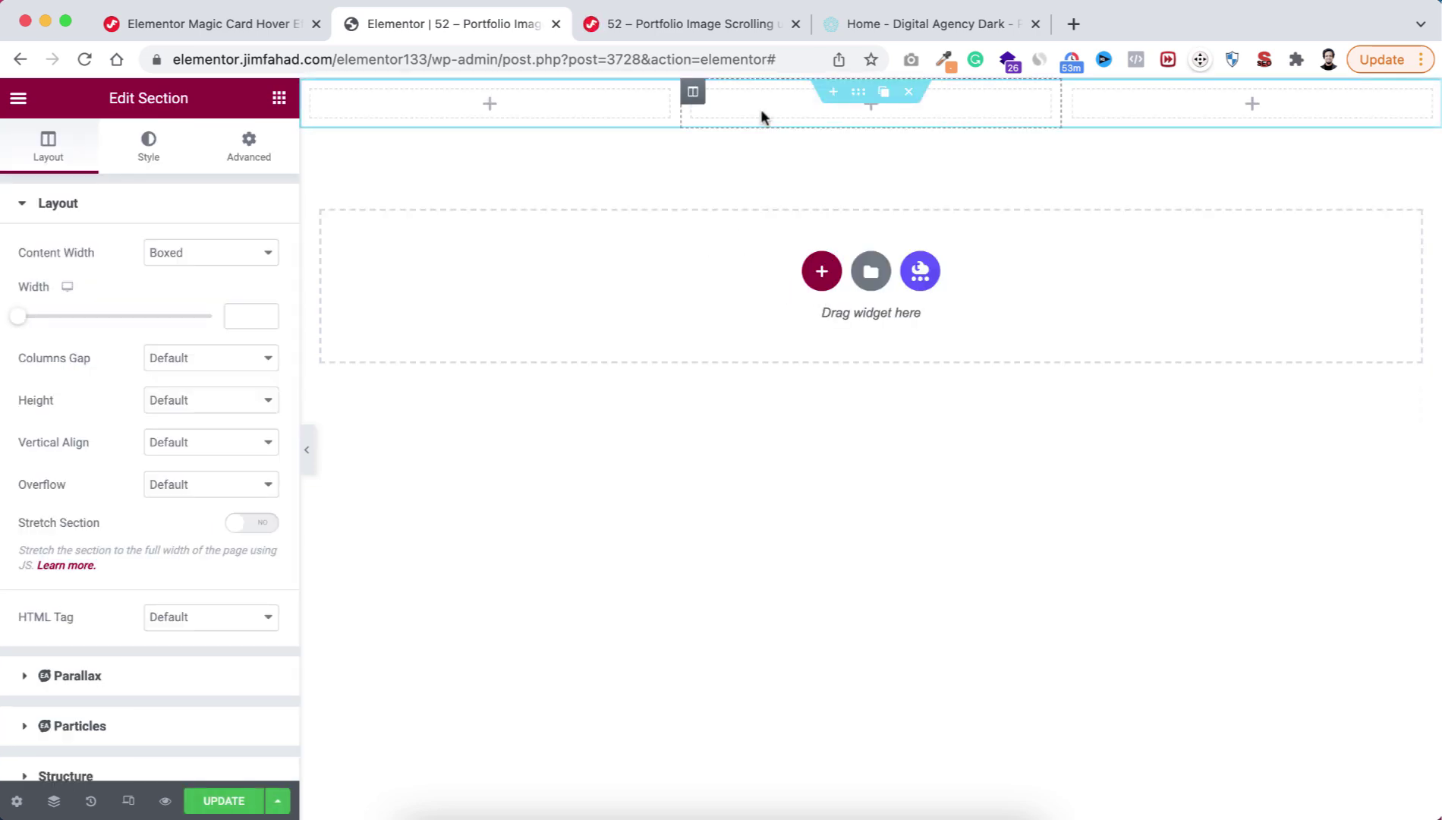
- Set the section's height to a Min Height of 100 VH
{"action": "left_click", "coordinate": [174, 405]}
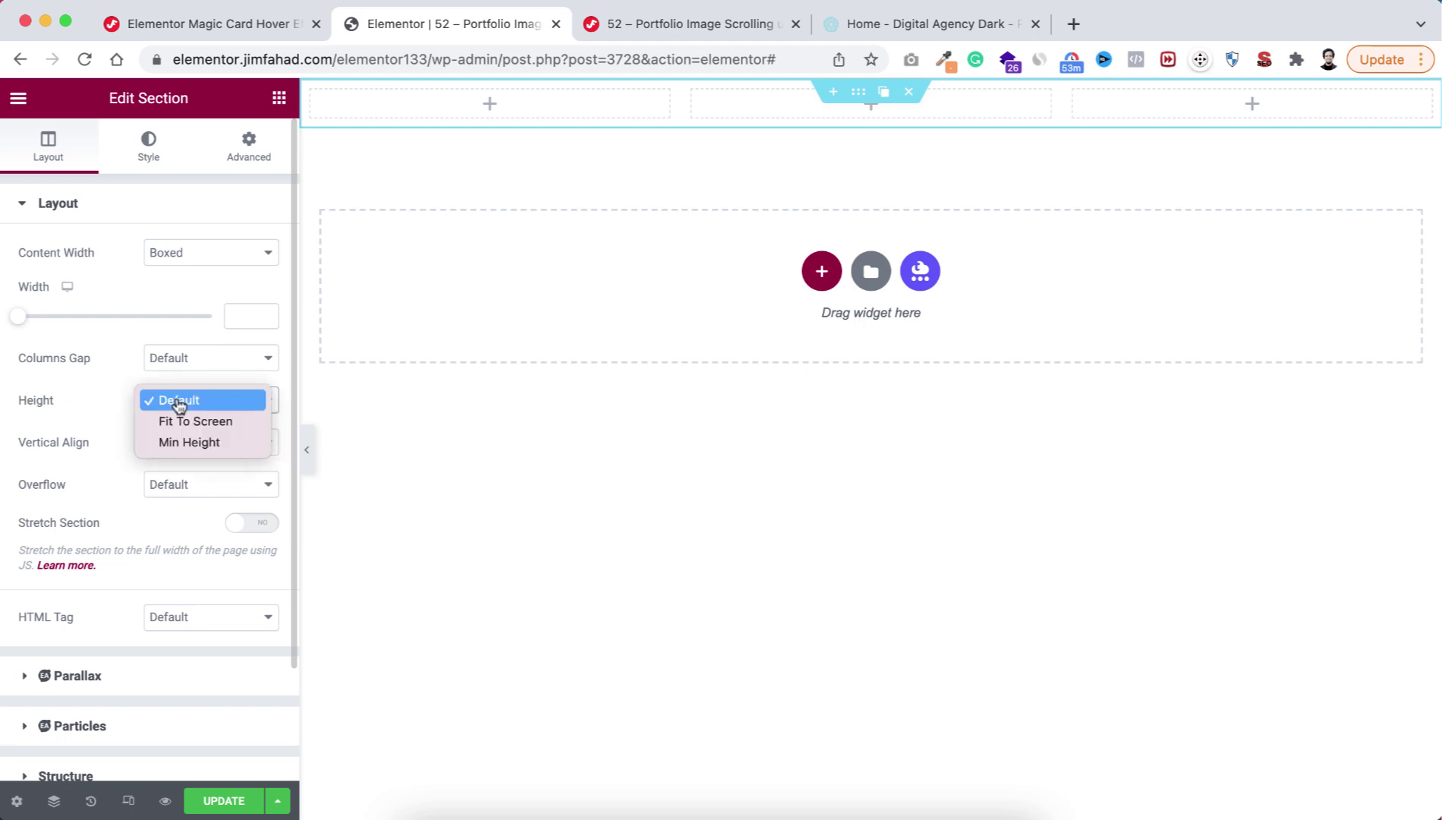
{"action": "left_click", "coordinate": [191, 443]}
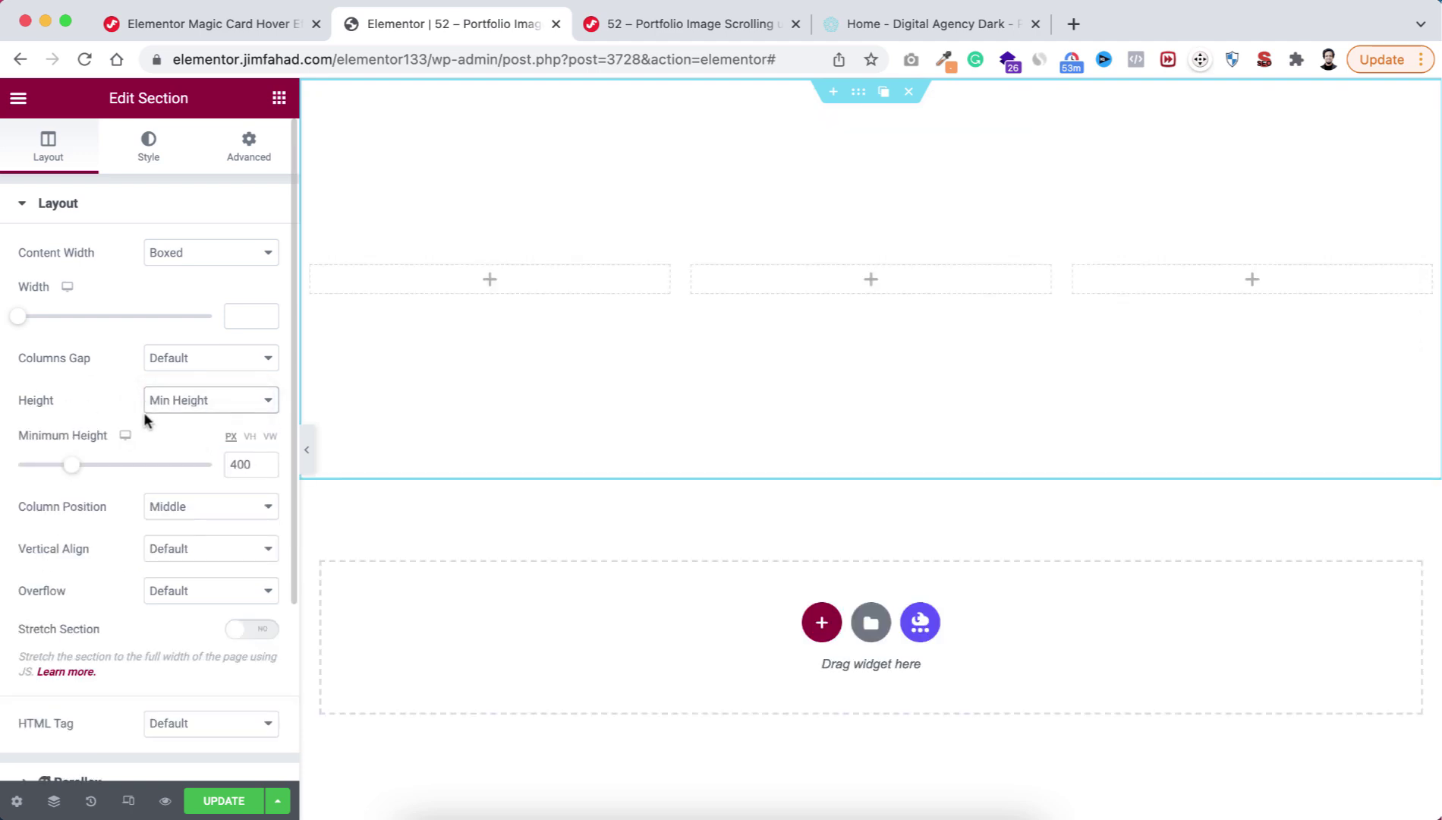
{"action": "left_click", "coordinate": [250, 436]}
{"action": "mouse_move", "coordinate": [212, 466]}
{"action": "left_mouse_down"}
{"action": "mouse_move", "coordinate": [193, 466]}
{"action": "mouse_move", "coordinate": [225, 456]}
{"action": "left_mouse_up"}
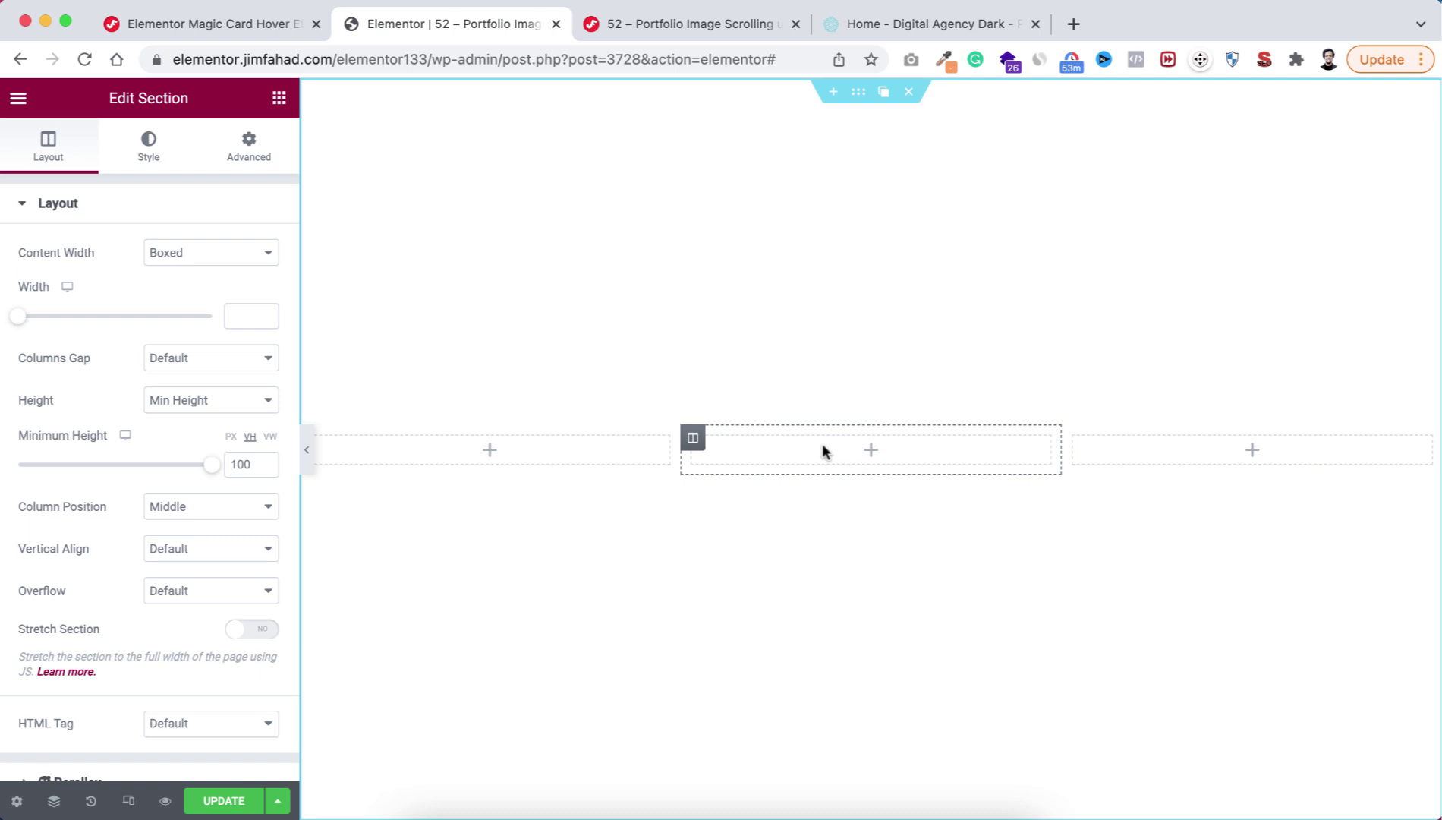
{"action": "left_click", "coordinate": [693, 438]}
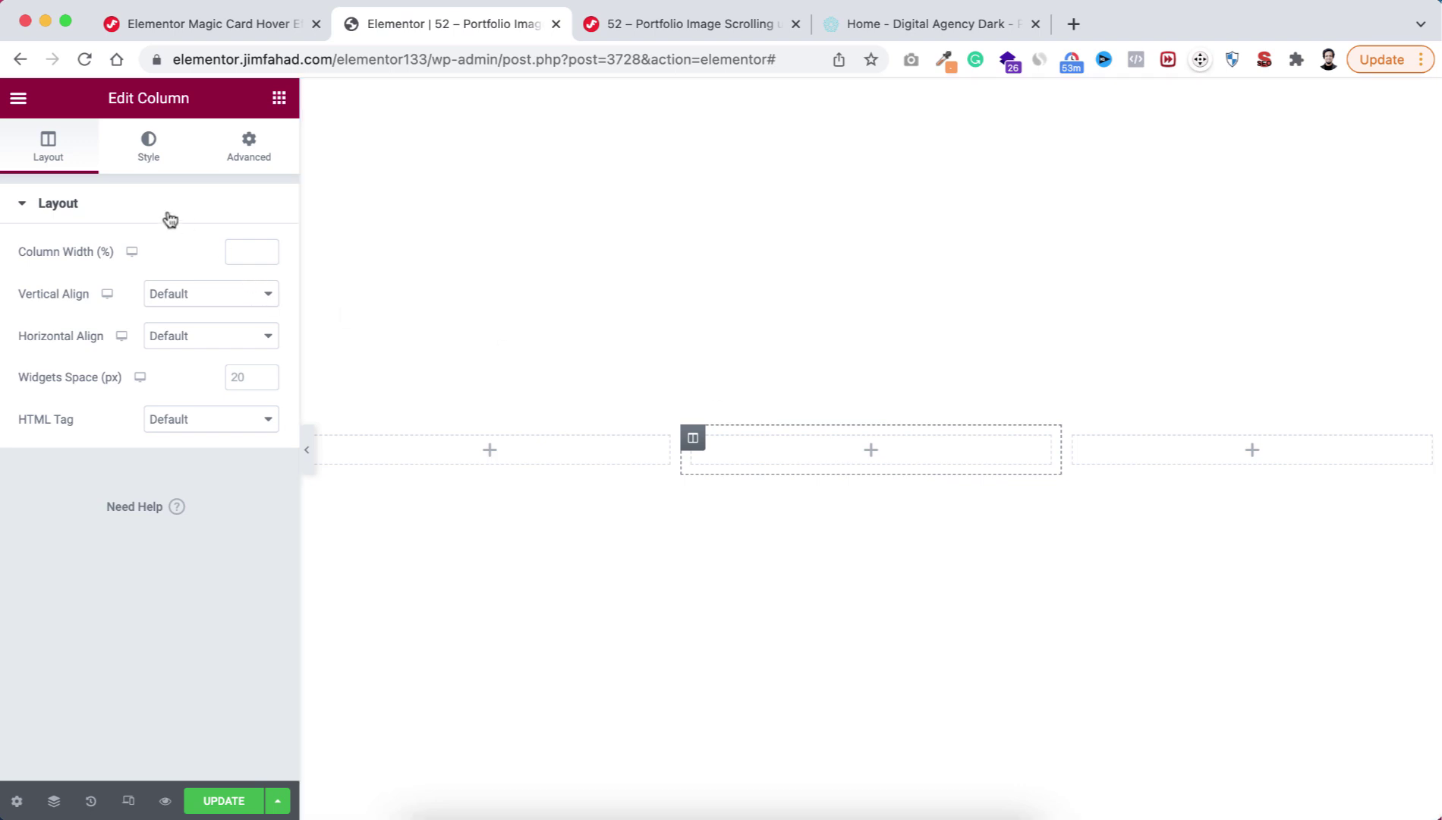
- Give the middle column 20 px padding
{"action": "left_click", "coordinate": [248, 158]}
{"action": "left_click", "coordinate": [55, 355]}
{"action": "type", "text": "20"}
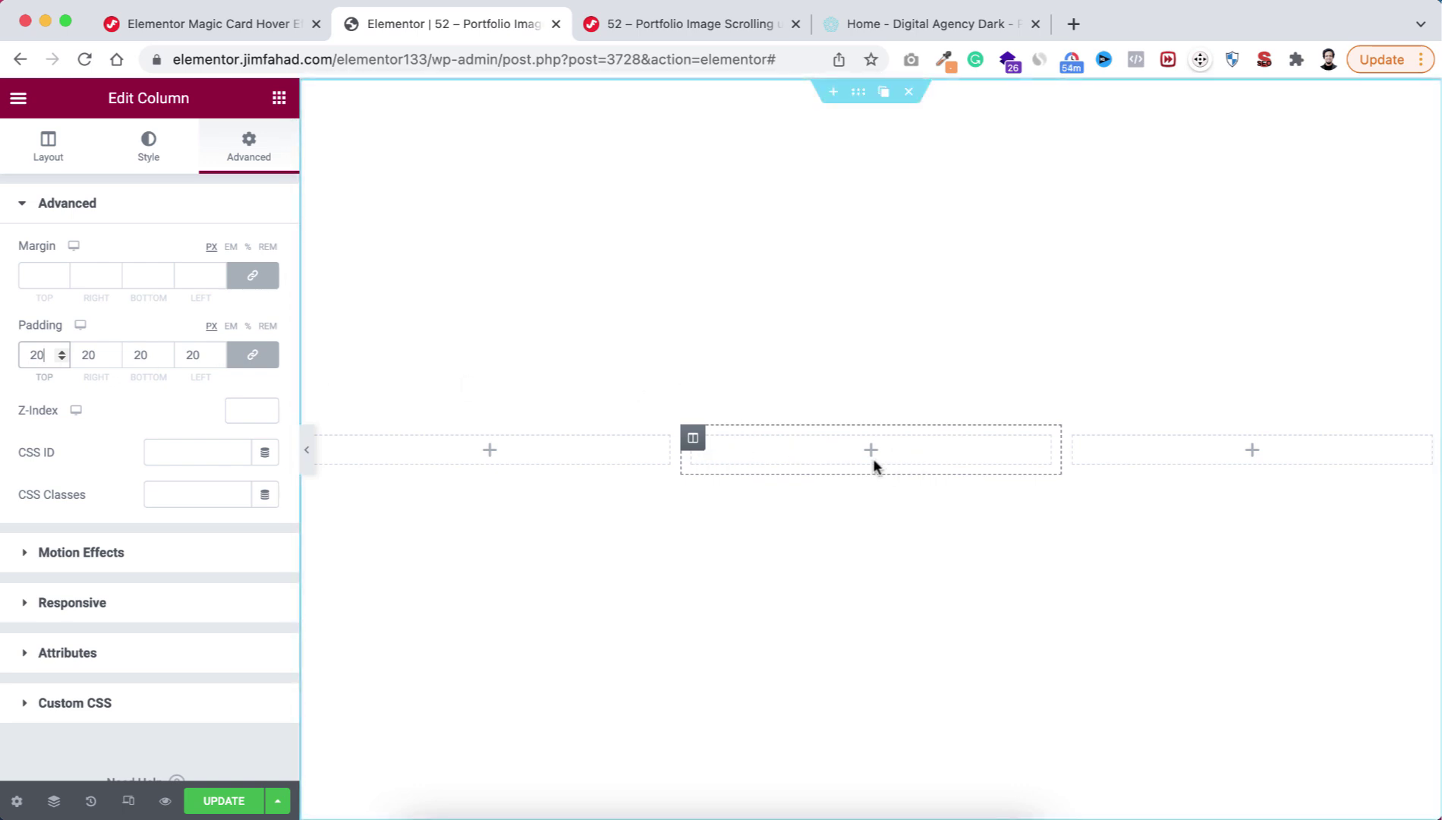
- Add a single-column, no-gap inner section with an Image widget to the middle column
{"action": "left_click", "coordinate": [872, 451]}
{"action": "left_click_drag", "start_coordinate": [70, 347], "coordinate": [843, 444]}
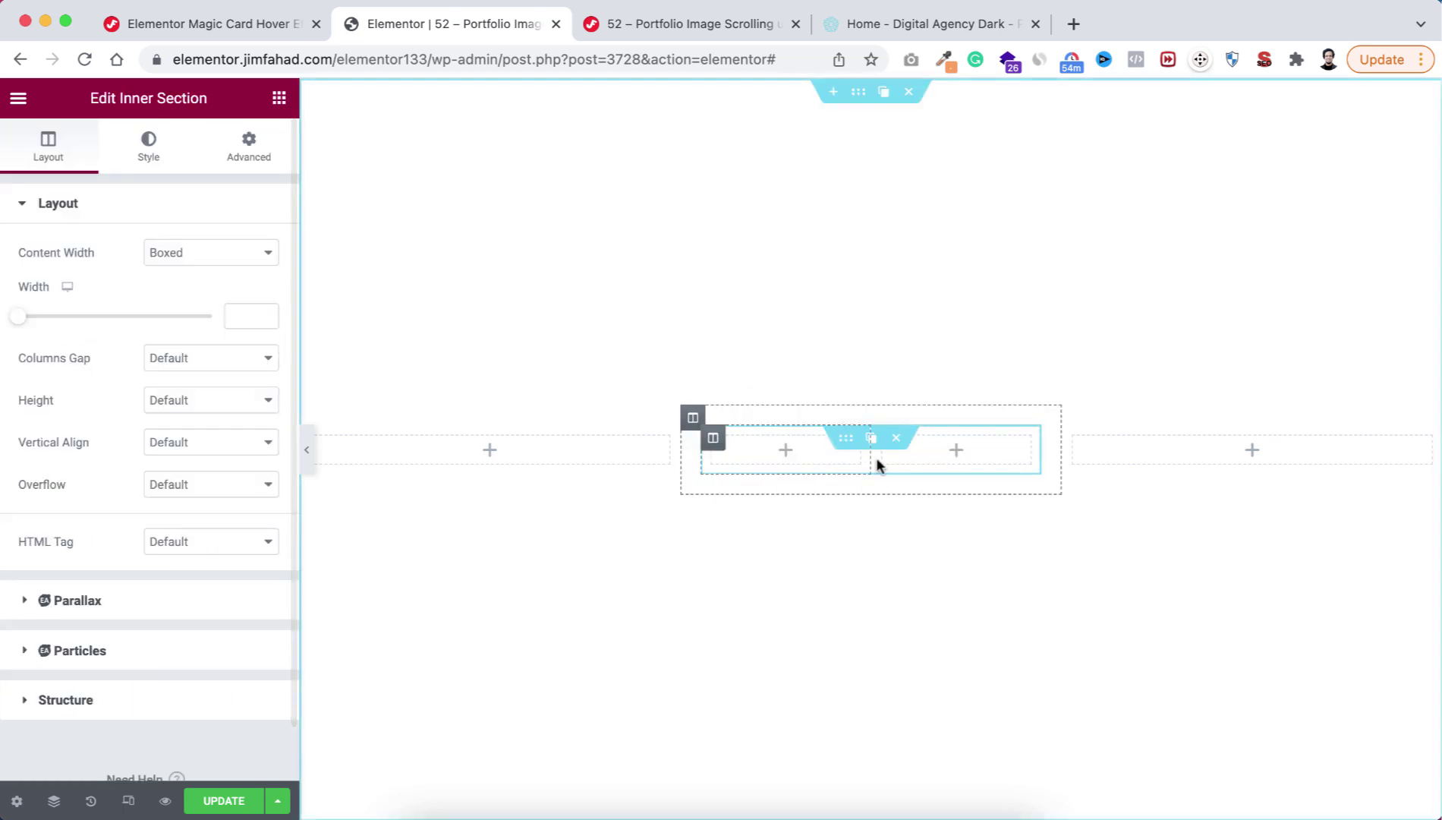
{"action": "mouse_move", "coordinate": [886, 442]}
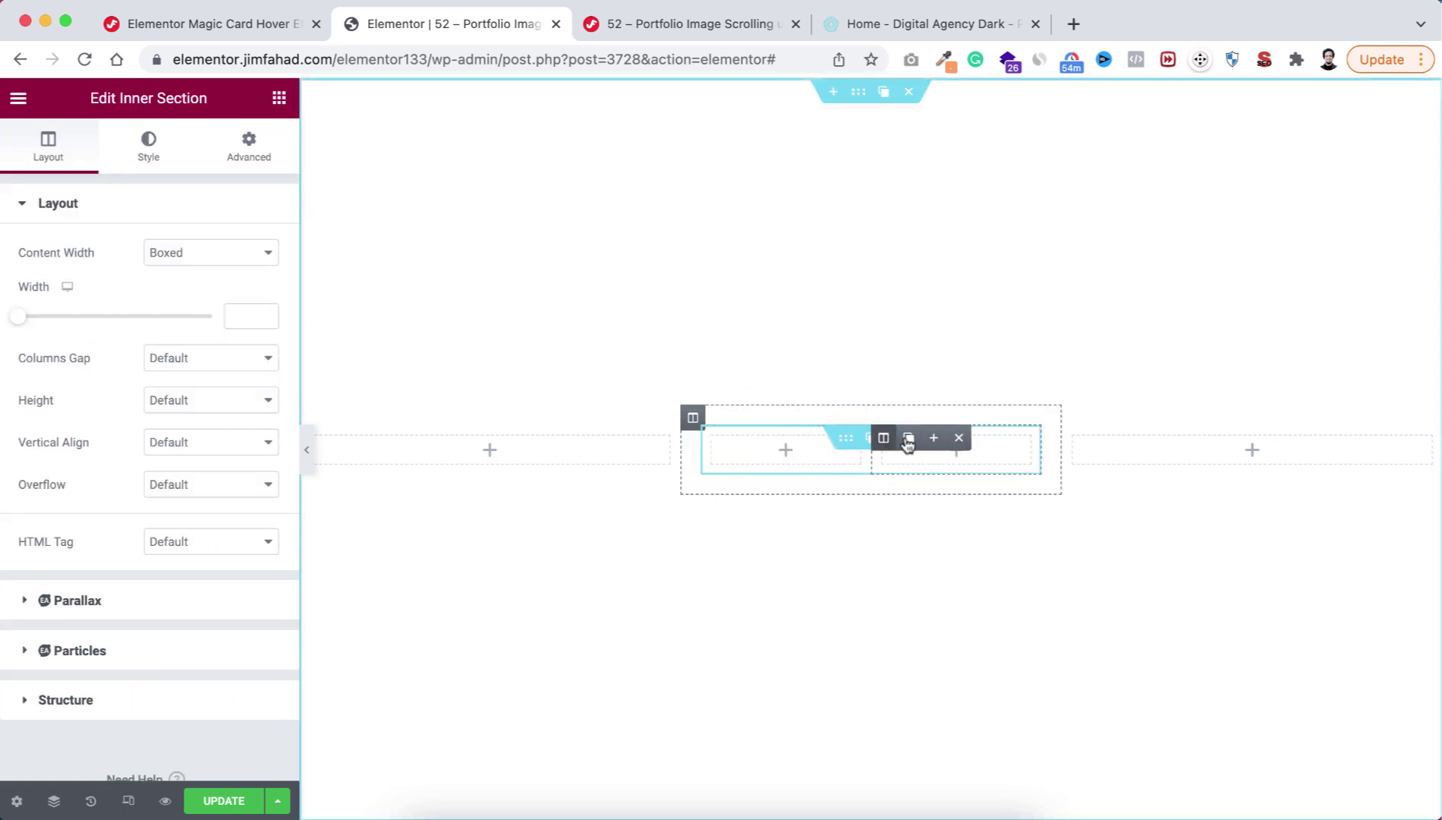
{"action": "left_click", "coordinate": [959, 440]}
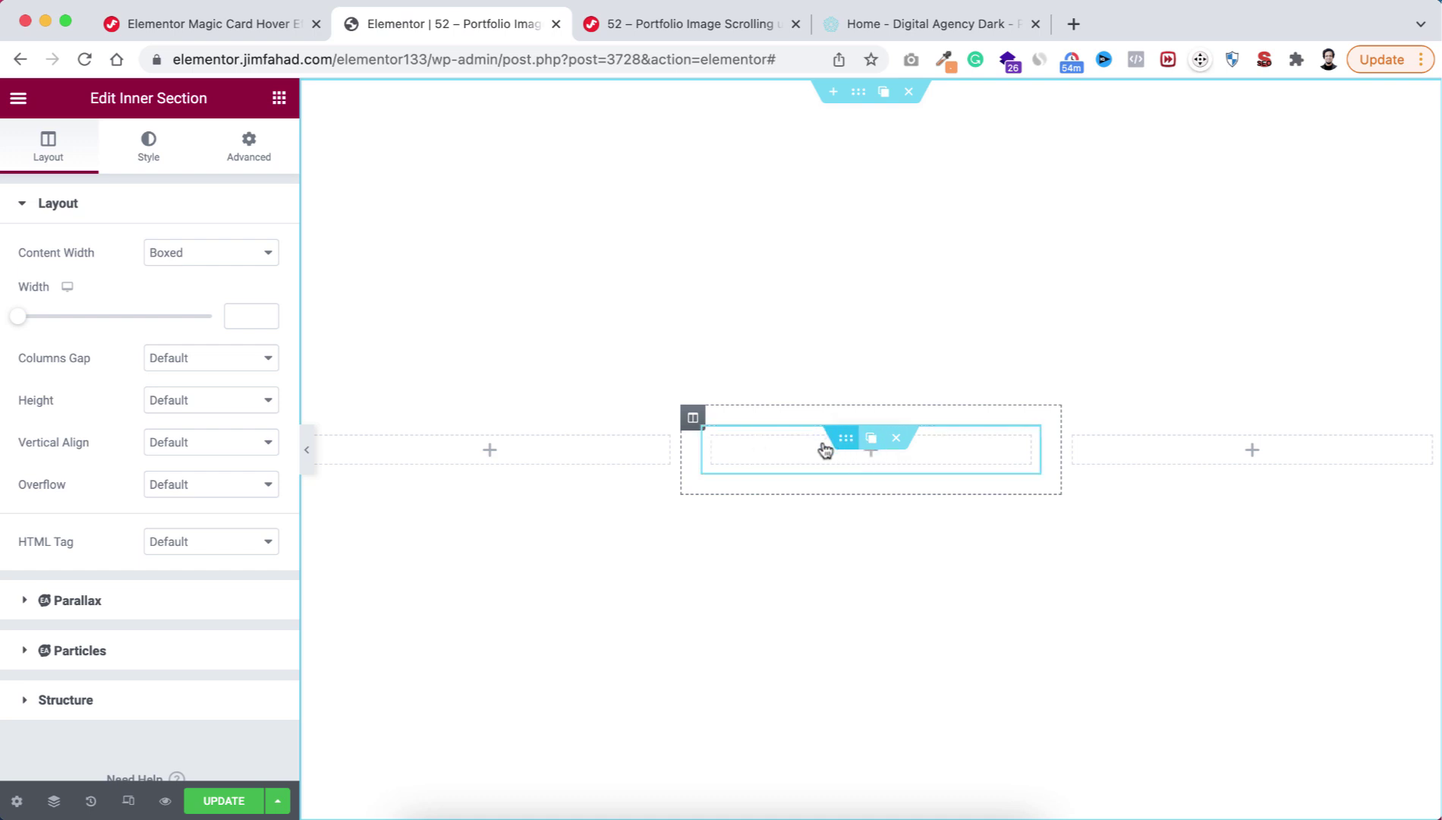
{"action": "left_click", "coordinate": [177, 362]}
{"action": "left_click", "coordinate": [181, 379]}
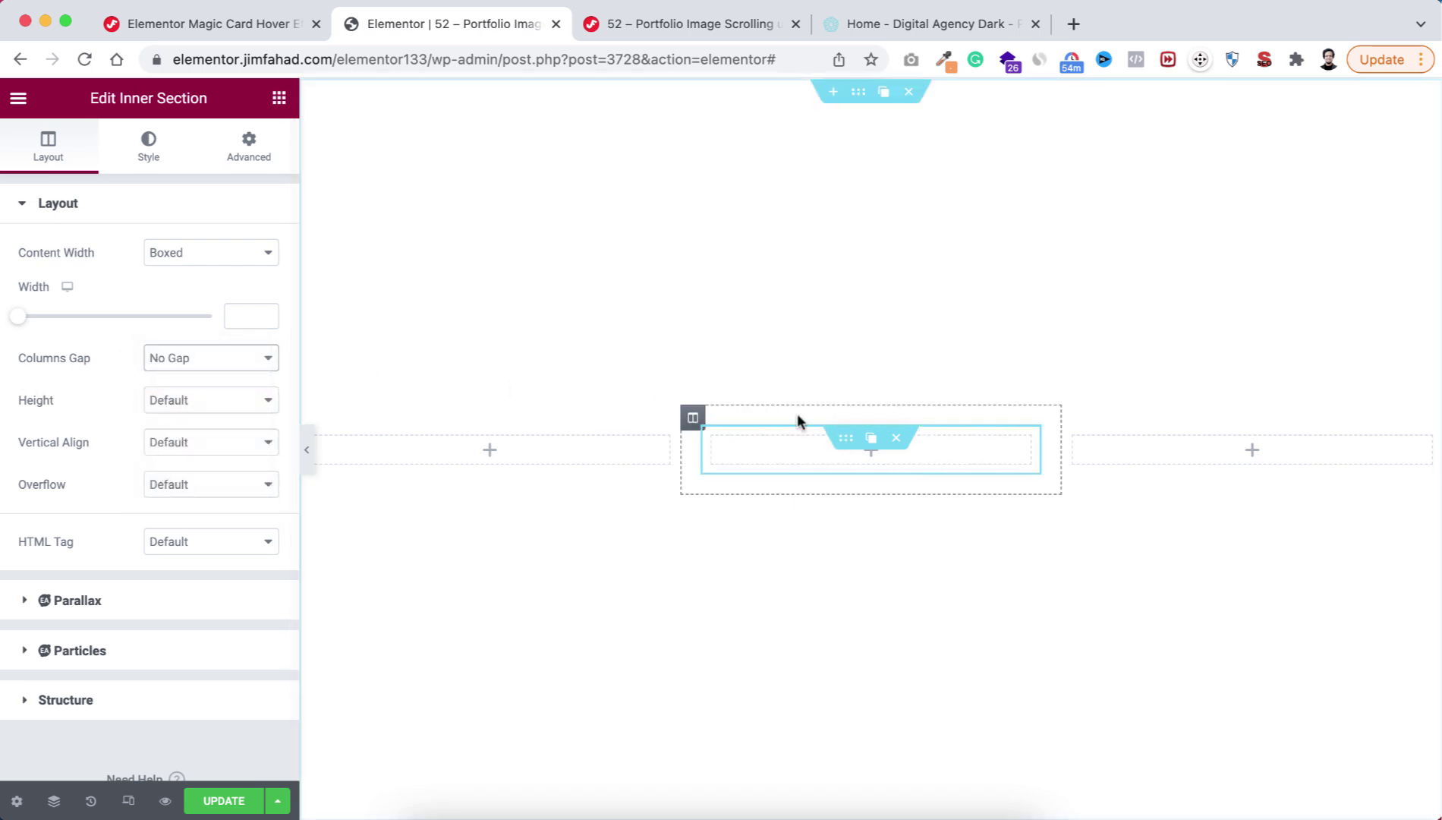
{"action": "left_click", "coordinate": [846, 455]}
{"action": "left_click_drag", "start_coordinate": [76, 437], "coordinate": [814, 444]}
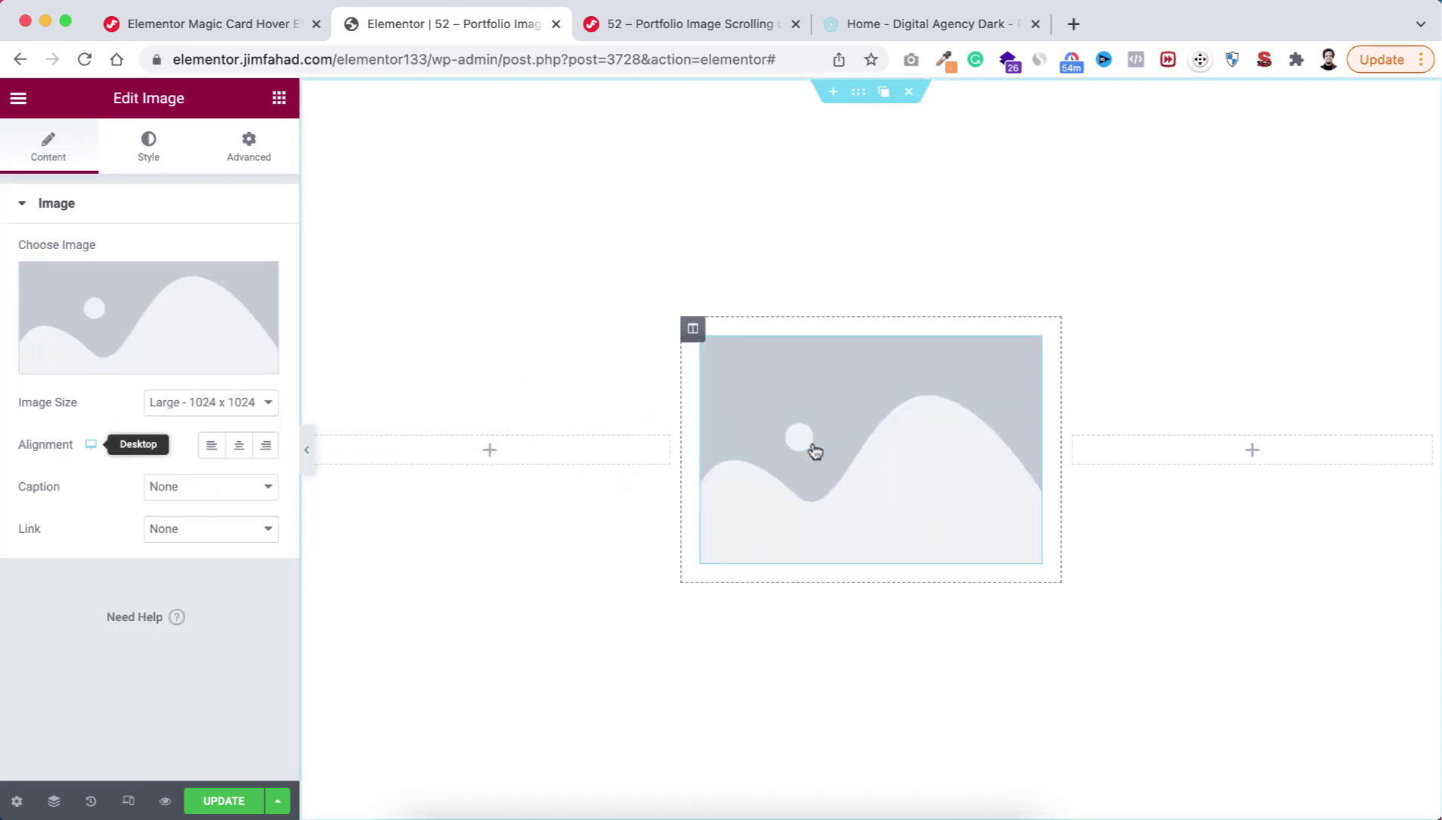
- Insert the dark Jessy portfolio screenshot into the image widget at Full size
{"action": "left_click", "coordinate": [159, 311]}
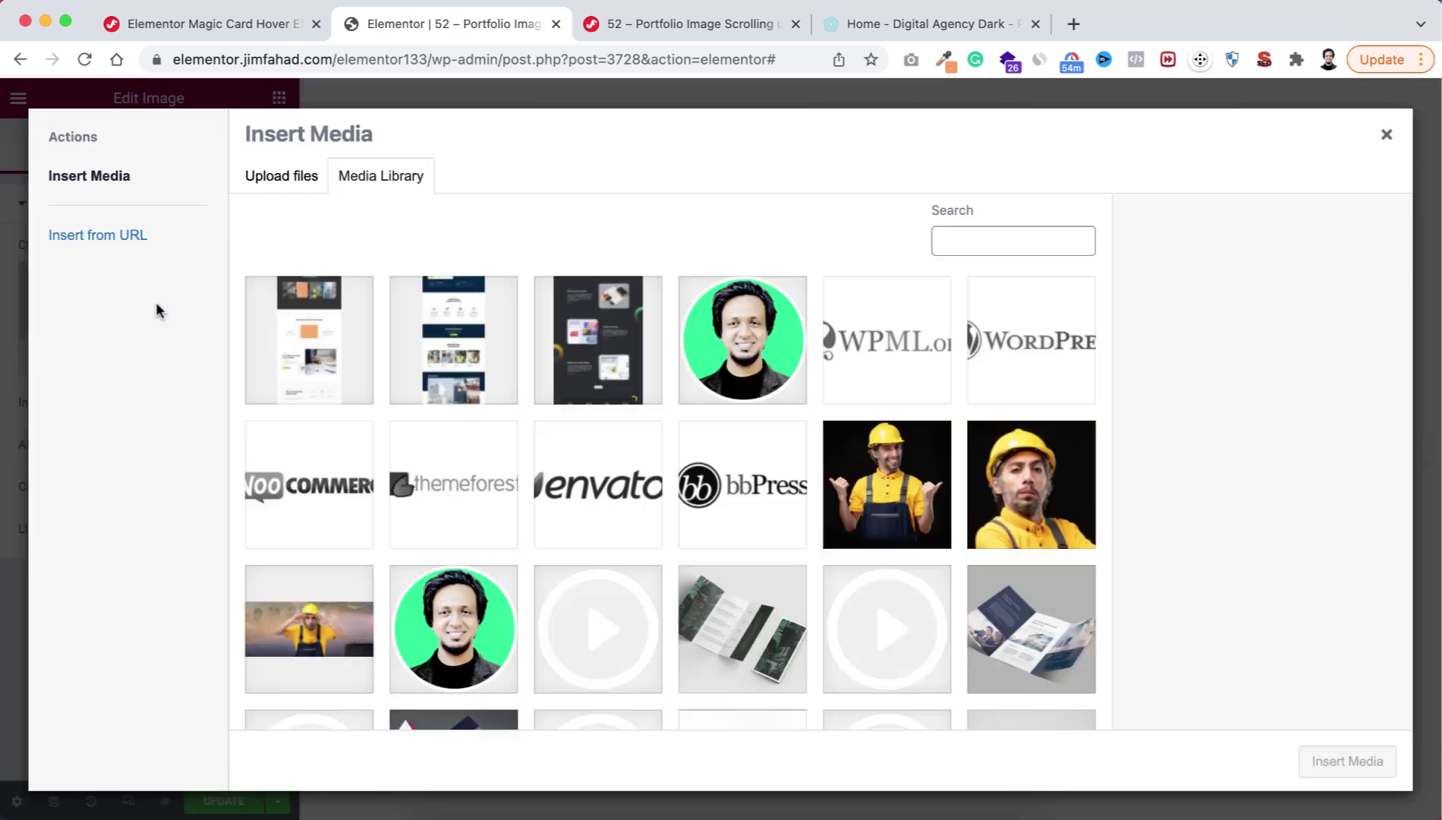
{"action": "left_click", "coordinate": [588, 363]}
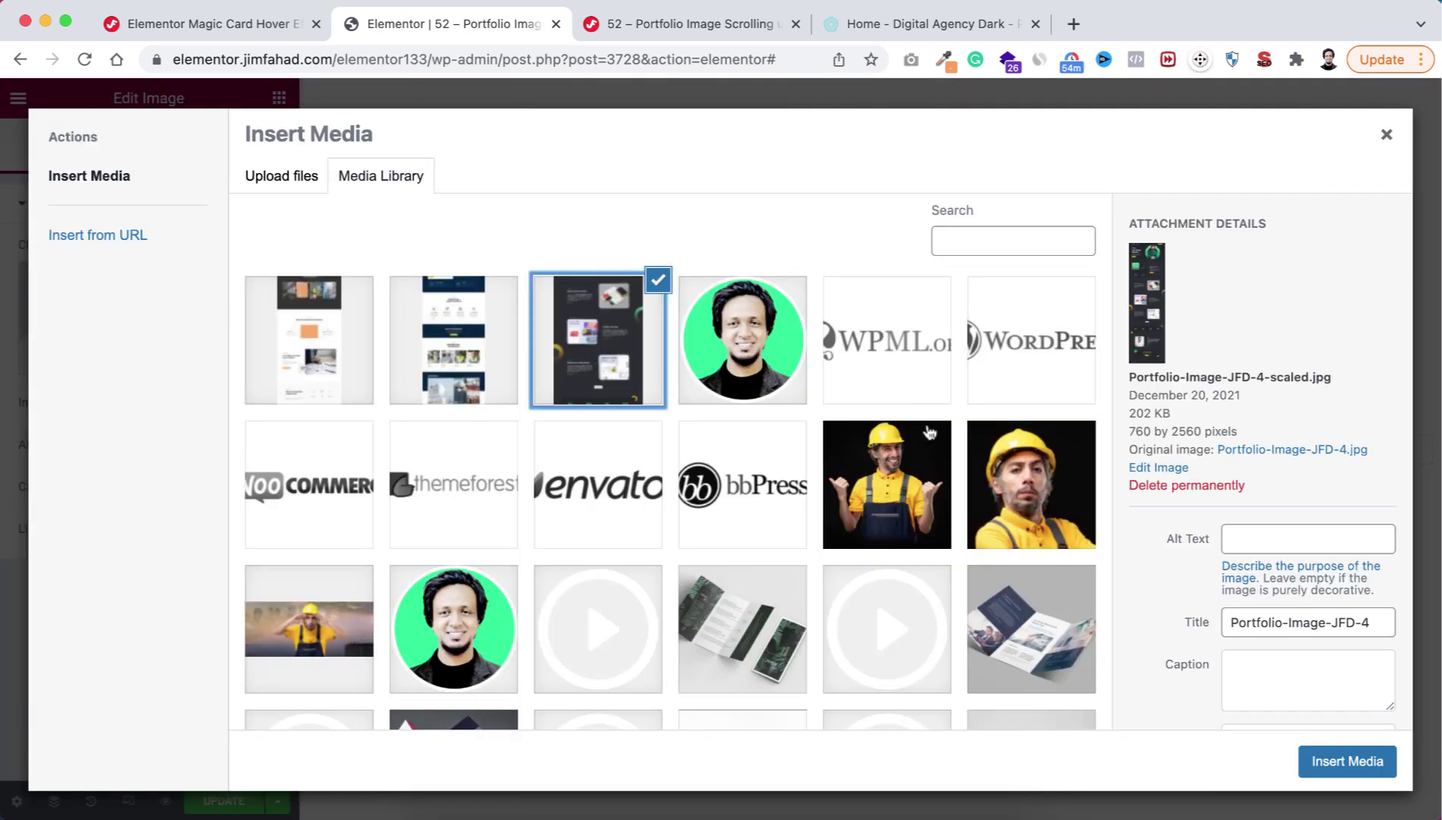
{"action": "left_click", "coordinate": [1348, 760]}
{"action": "scroll", "coordinate": [1028, 630], "scroll_direction": "down", "scroll_amount": 2}
{"action": "scroll", "coordinate": [1028, 627], "scroll_direction": "down", "scroll_amount": 3}
{"action": "scroll", "coordinate": [1028, 628], "scroll_direction": "up", "scroll_amount": 4}
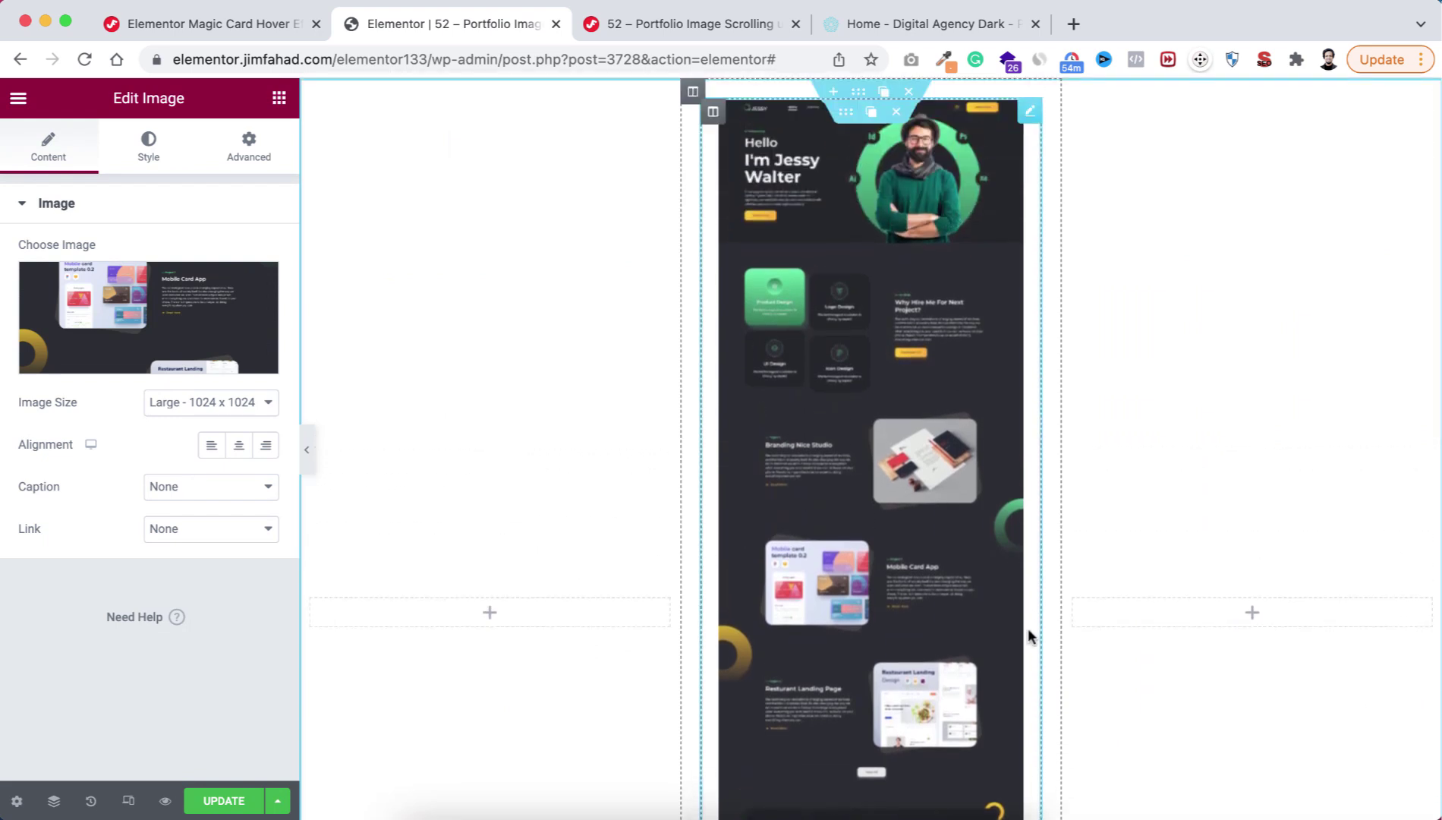
{"action": "left_click", "coordinate": [200, 403]}
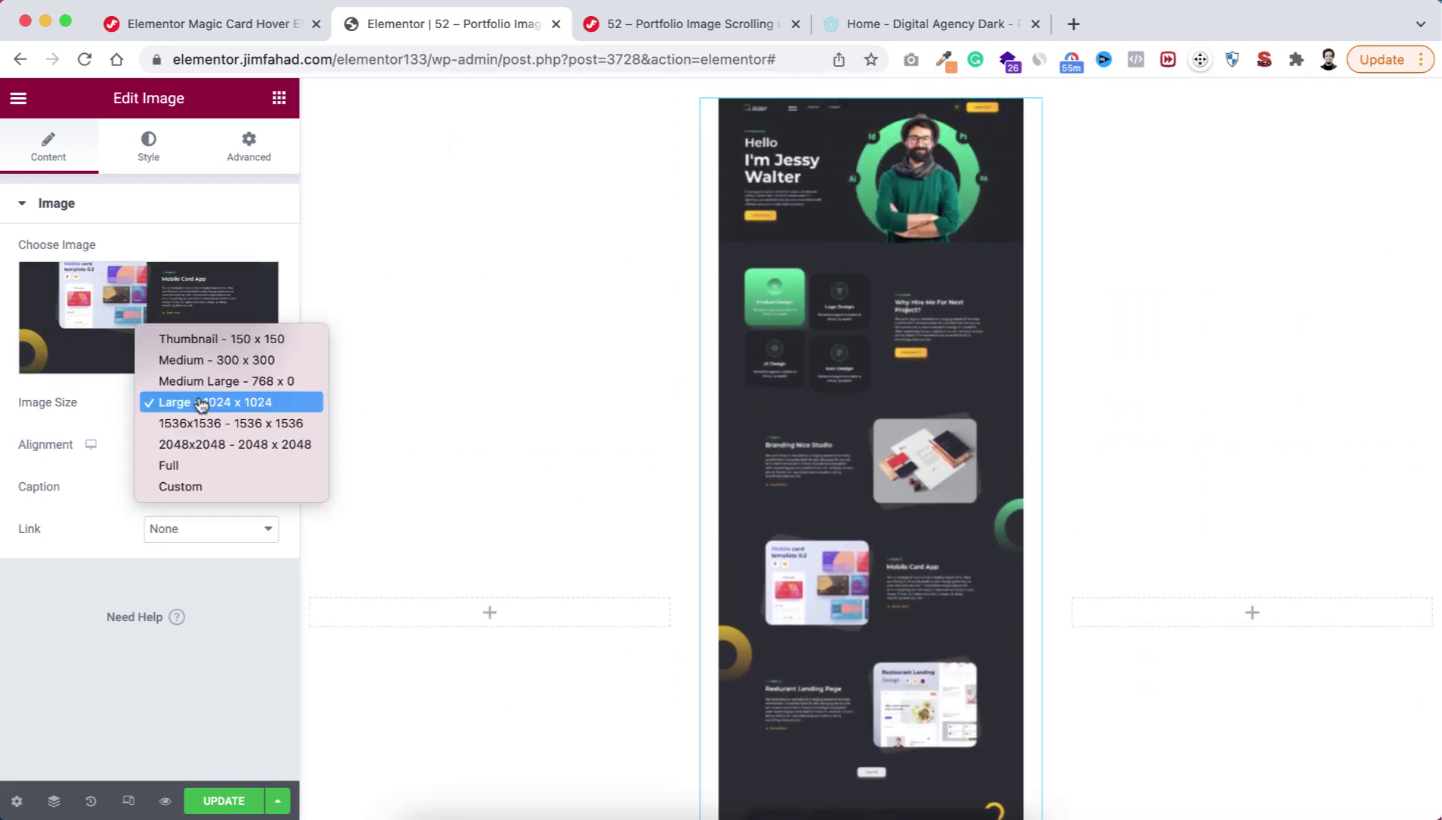
{"action": "left_click", "coordinate": [187, 468]}
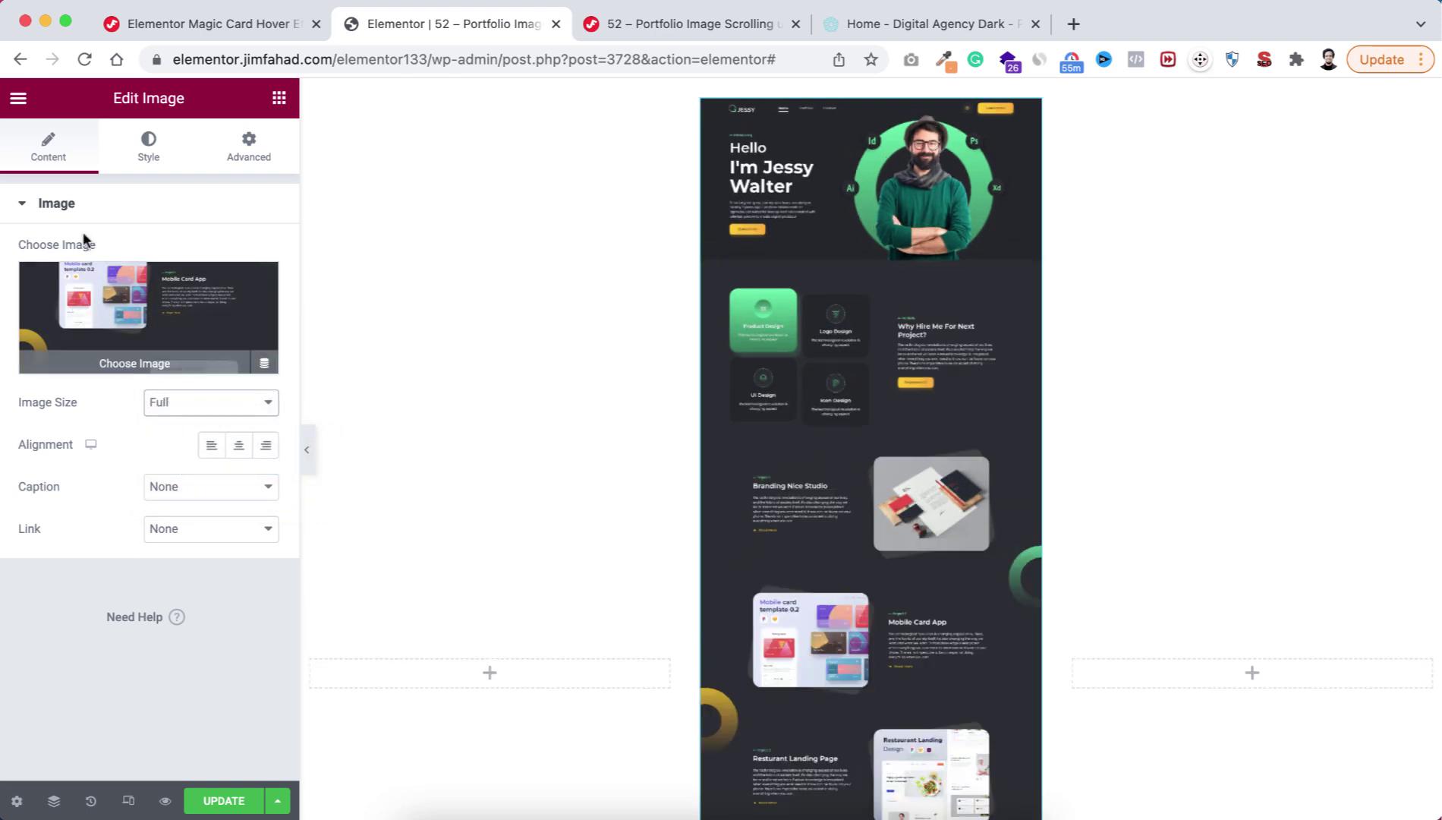
- Set the image width to 100% of the column, then switch to the Phlox demo page
{"action": "left_click", "coordinate": [149, 152]}
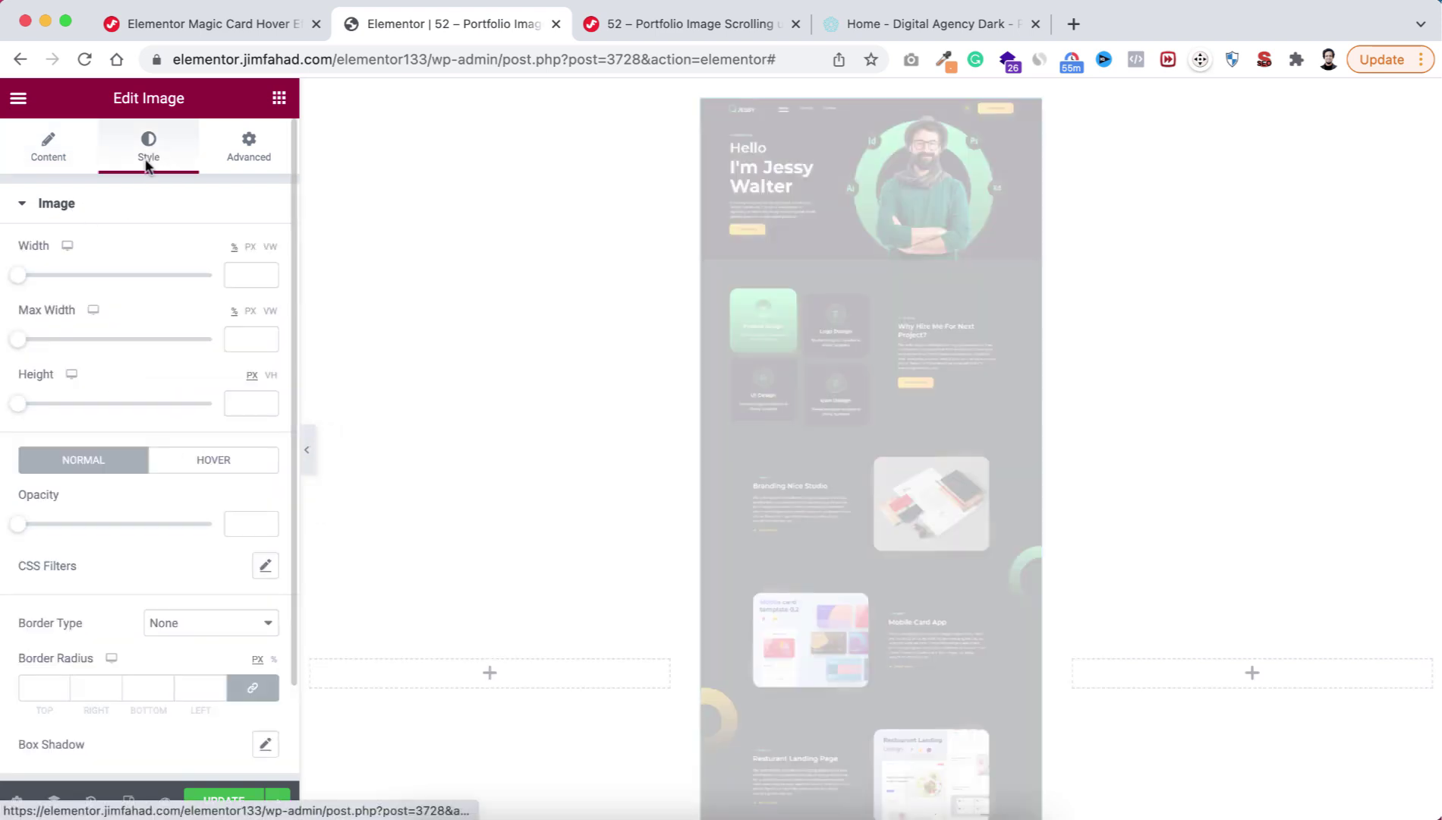
{"action": "left_click_drag", "start_coordinate": [26, 276], "coordinate": [235, 274]}
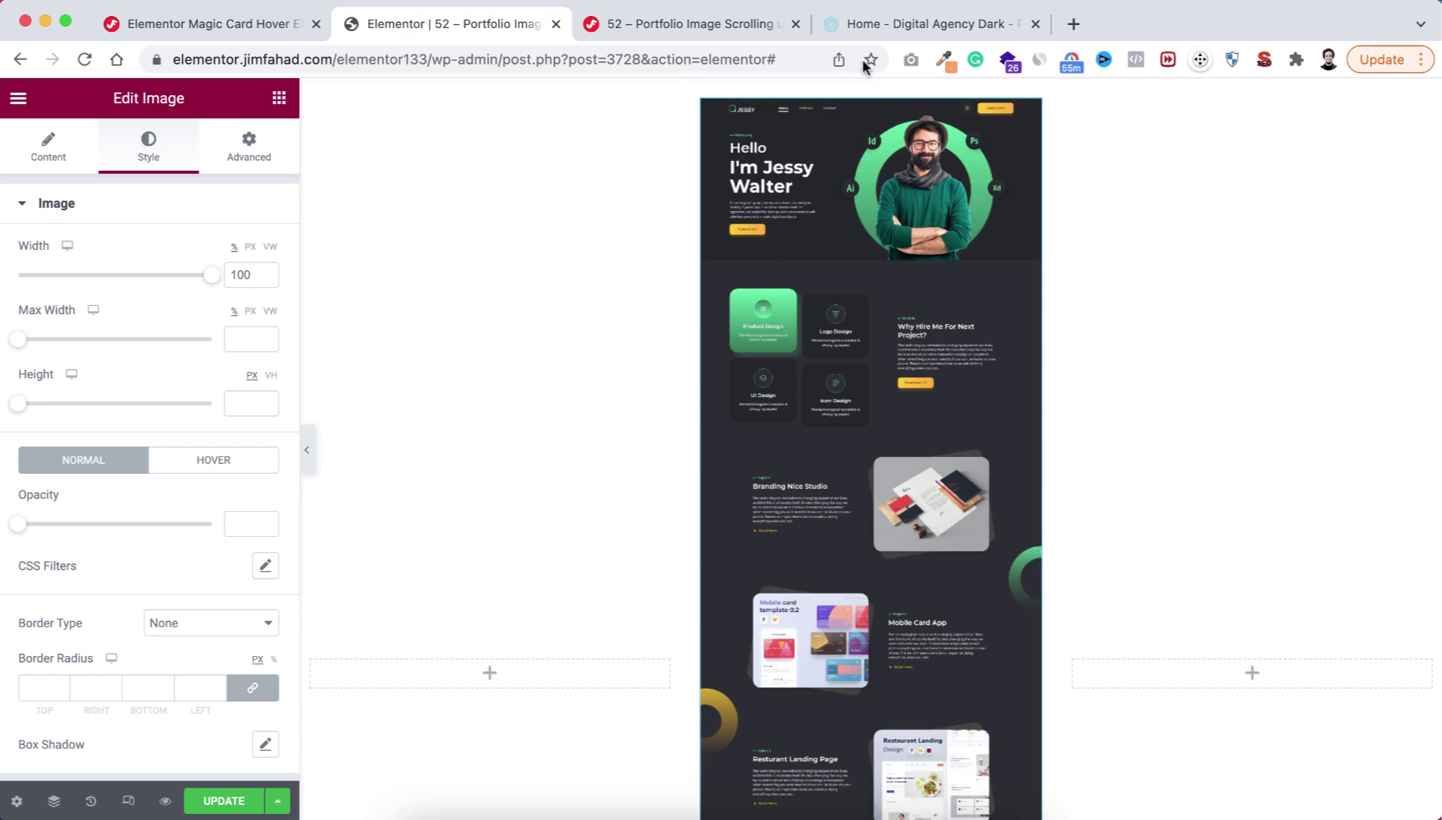
{"action": "left_click", "coordinate": [900, 20]}
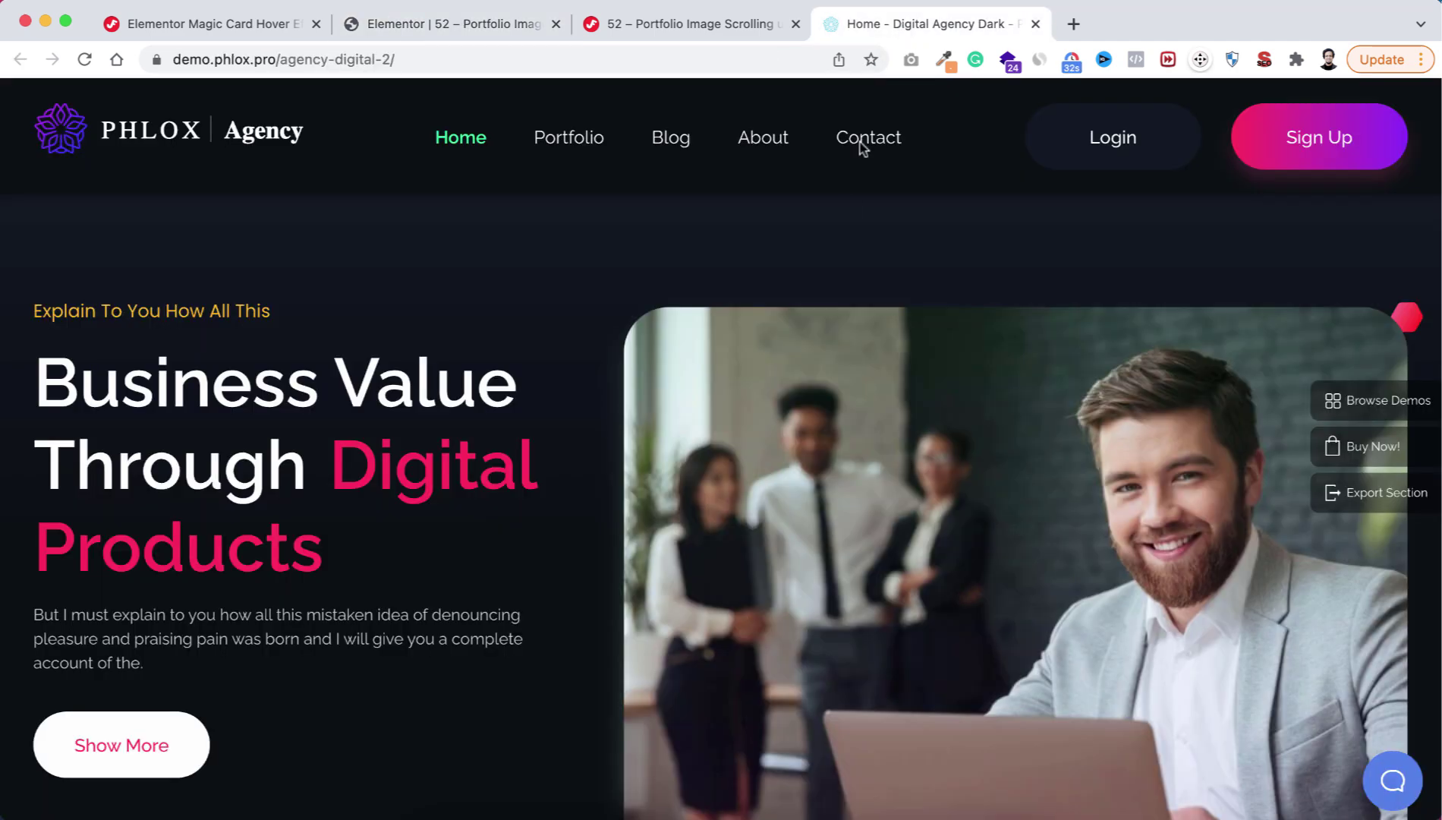
- Capture the whole Phlox agency page with GoFullPage, then return to the Elementor editor
{"action": "scroll", "coordinate": [776, 487], "scroll_direction": "down", "scroll_amount": 12}
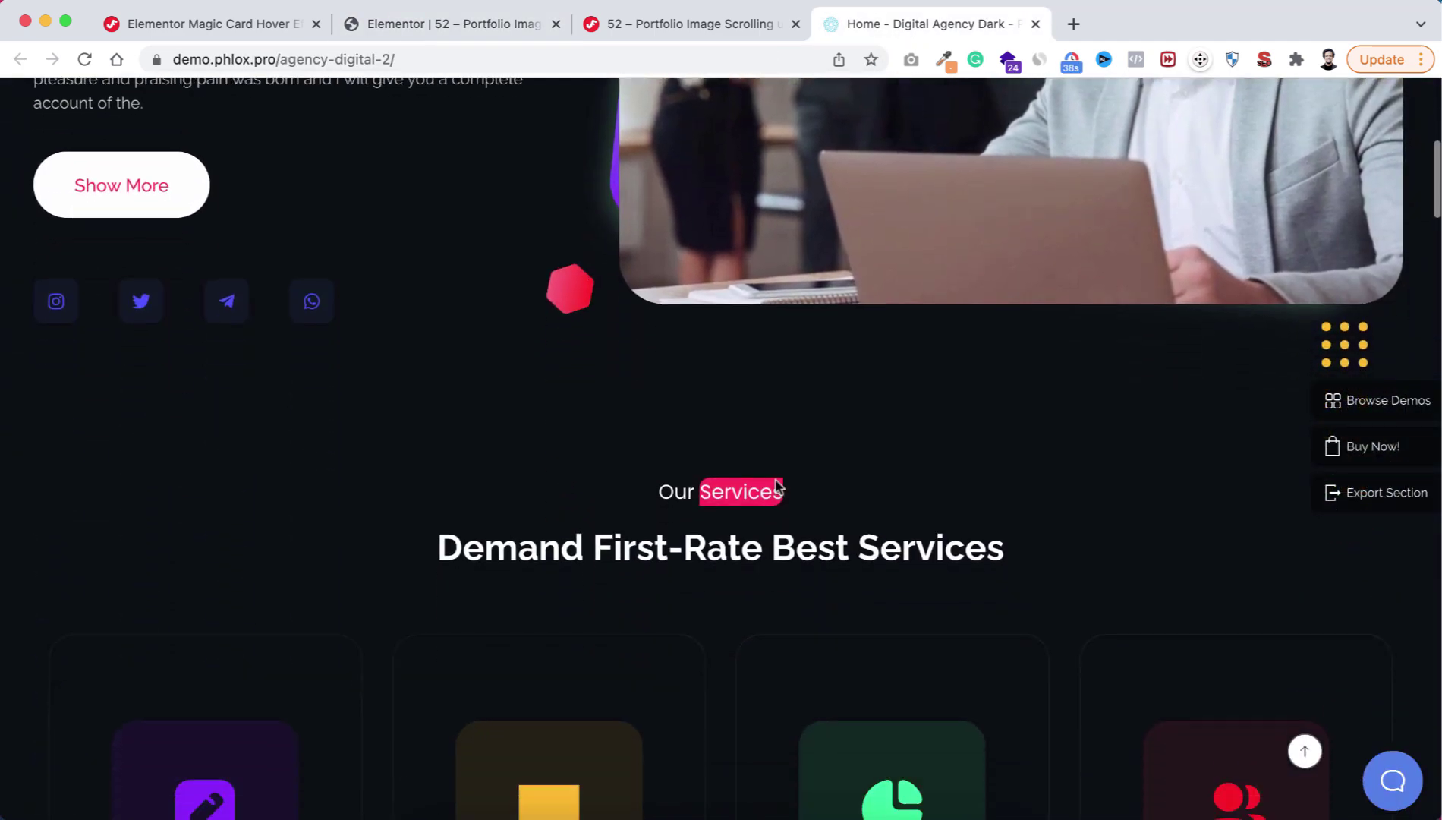
{"action": "scroll", "coordinate": [776, 487], "scroll_direction": "down", "scroll_amount": 5}
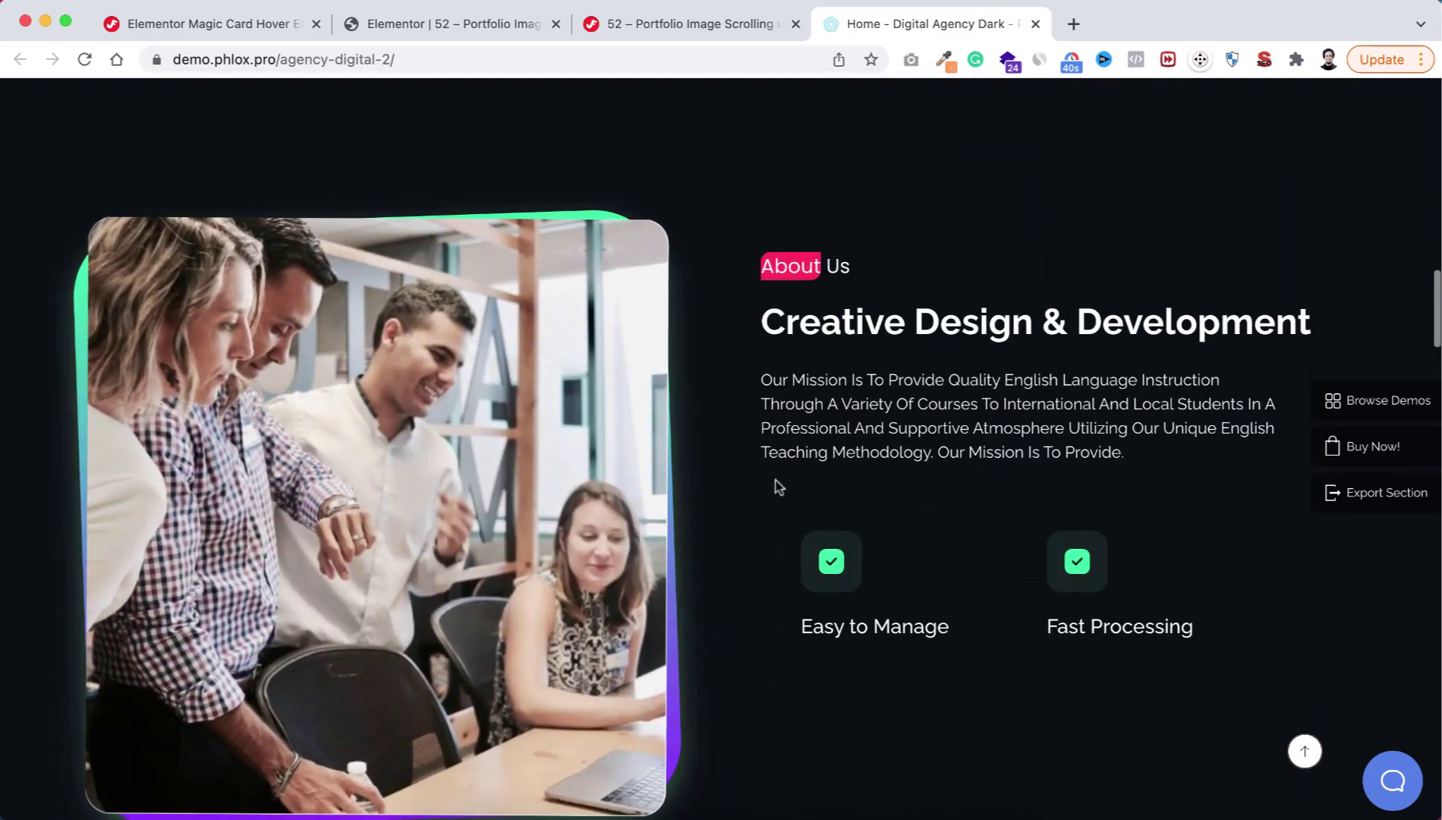
{"action": "scroll", "coordinate": [775, 487], "scroll_direction": "up", "scroll_amount": 4}
{"action": "scroll", "coordinate": [777, 487], "scroll_direction": "up", "scroll_amount": 12}
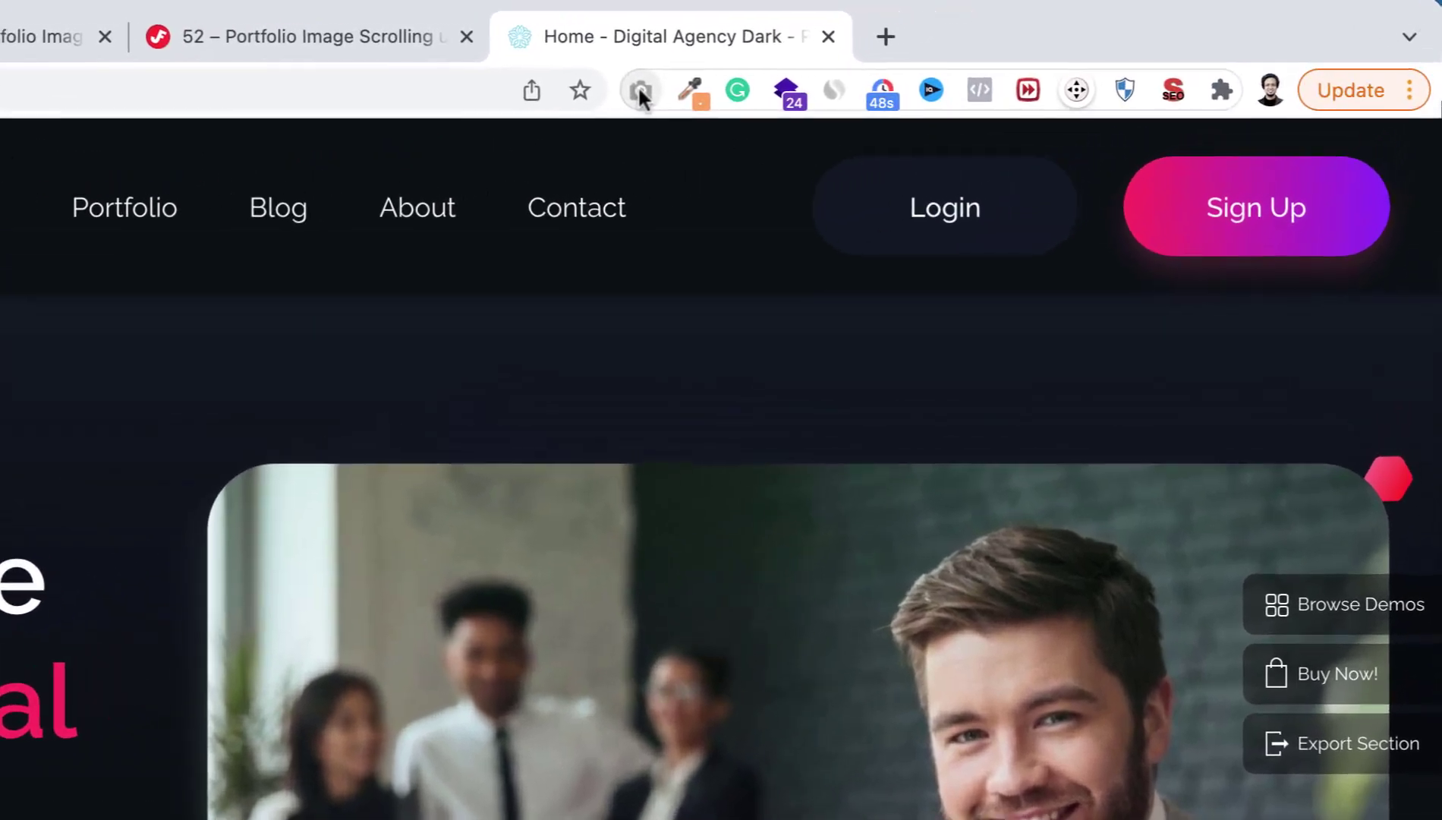
{"action": "right_click", "coordinate": [911, 60]}
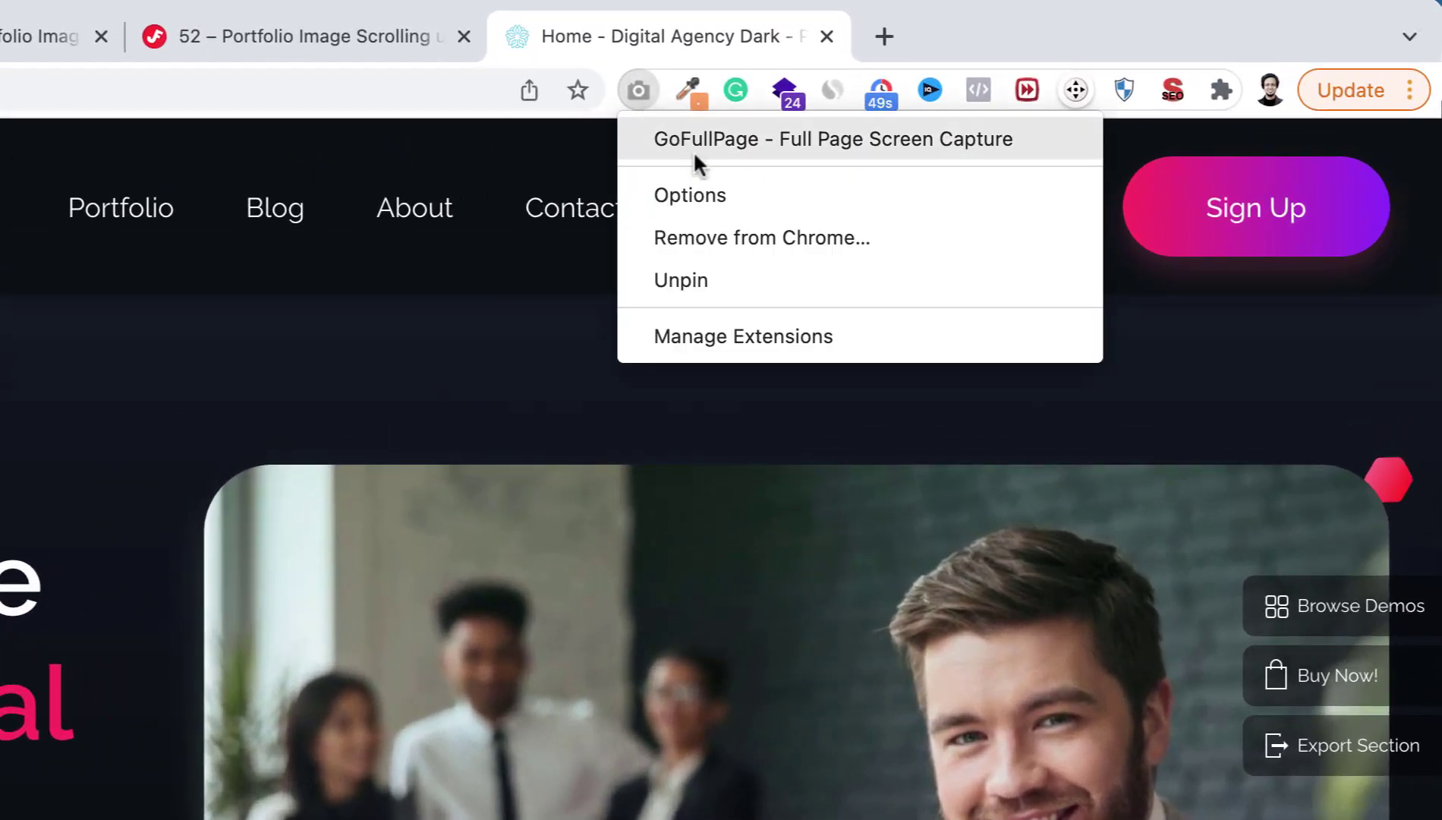
{"action": "left_click", "coordinate": [543, 319]}
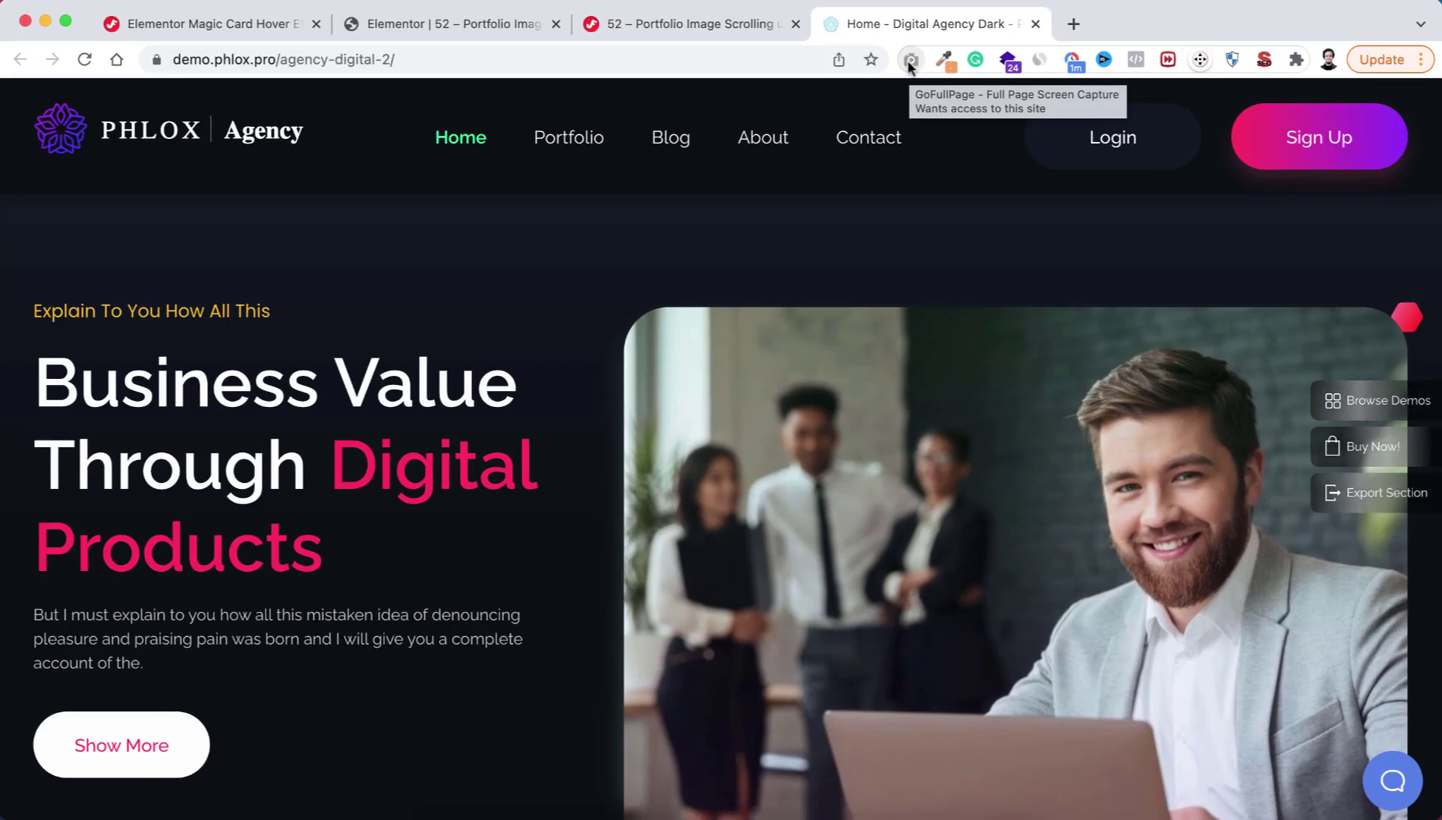
{"action": "left_click", "coordinate": [910, 61]}
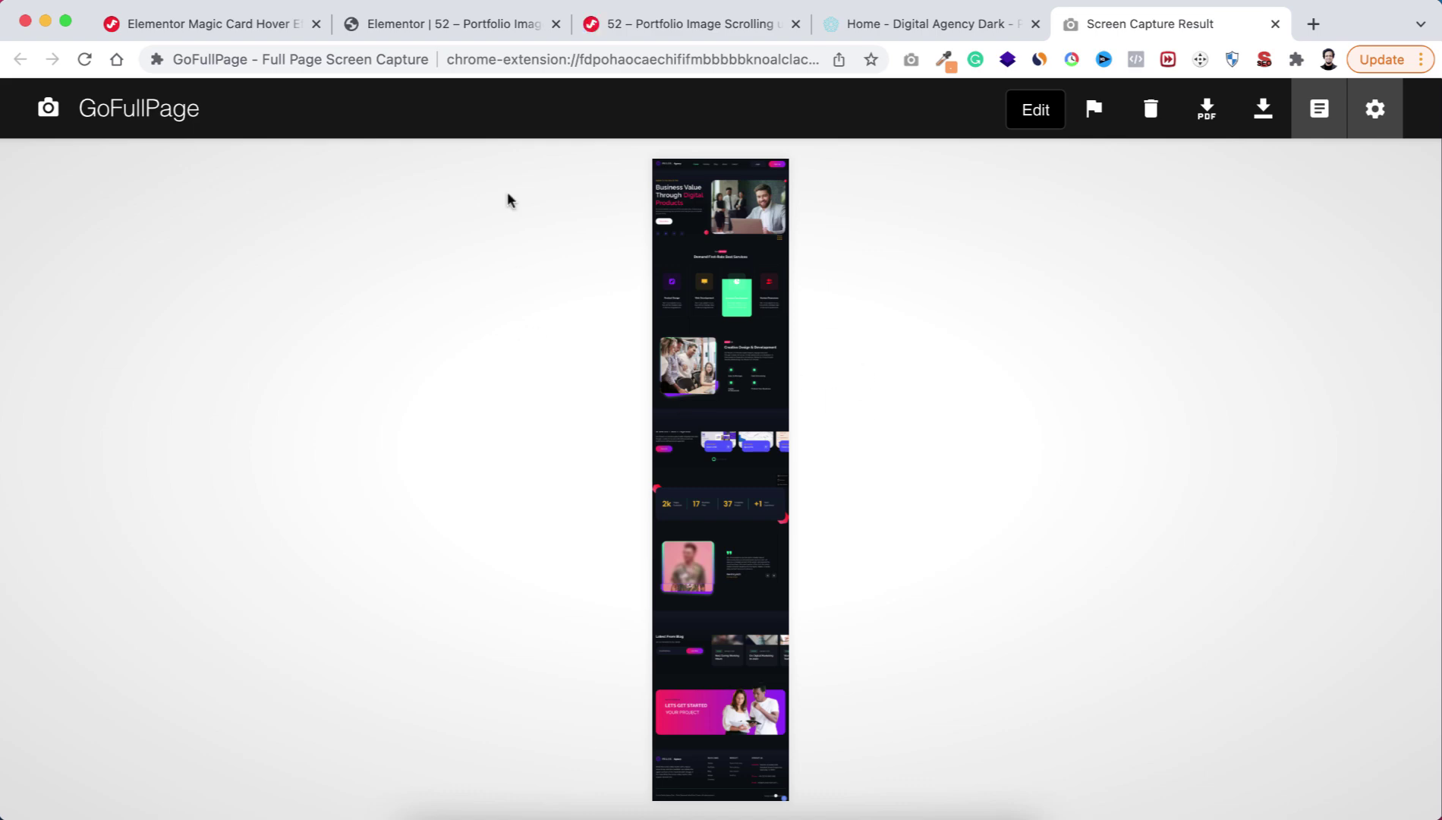
{"action": "left_click", "coordinate": [442, 25]}
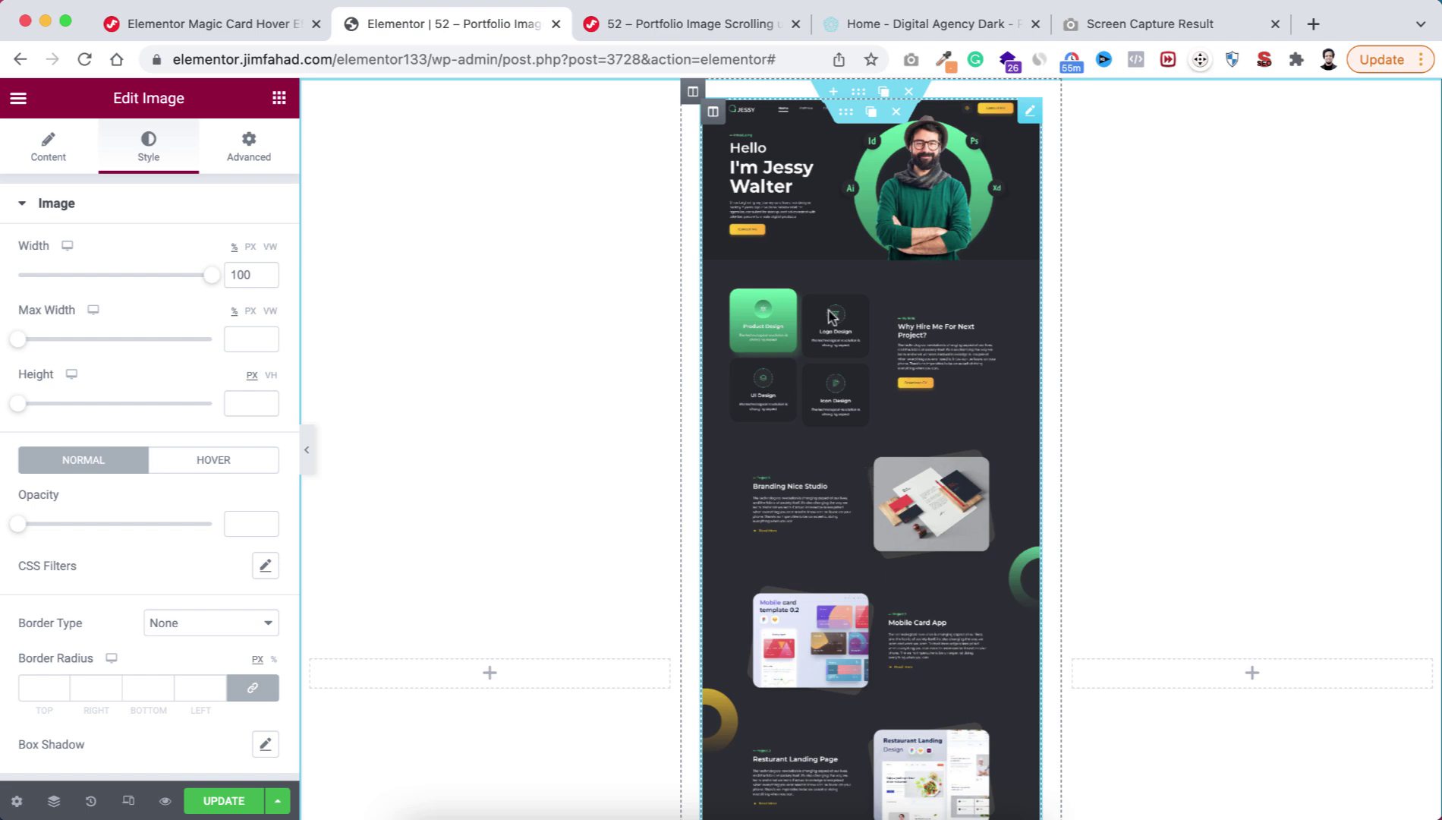
- Open the inner section's Advanced Custom CSS box, then switch to the CSS tutorial page
{"action": "left_click", "coordinate": [846, 114]}
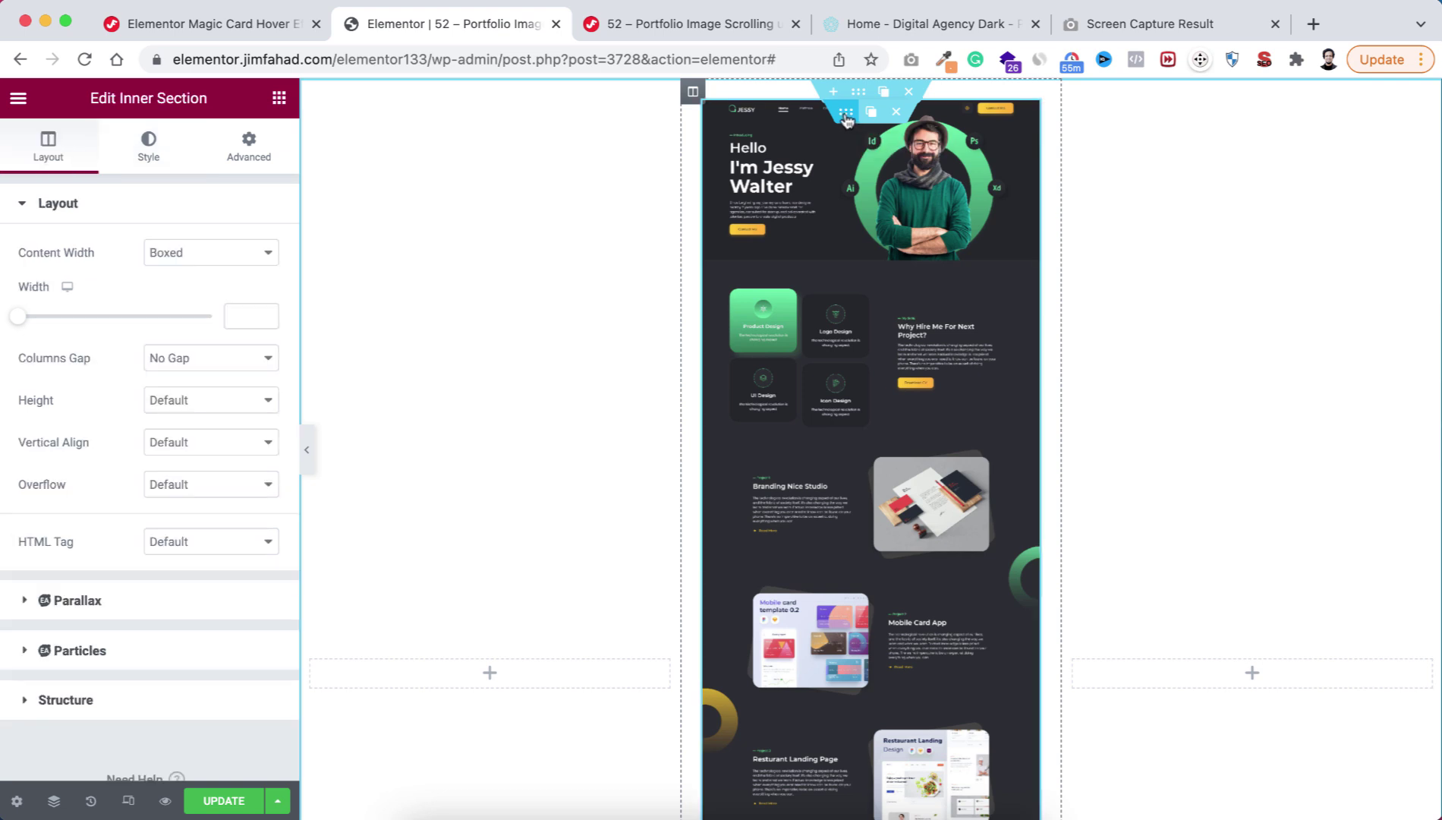
{"action": "left_click", "coordinate": [251, 154]}
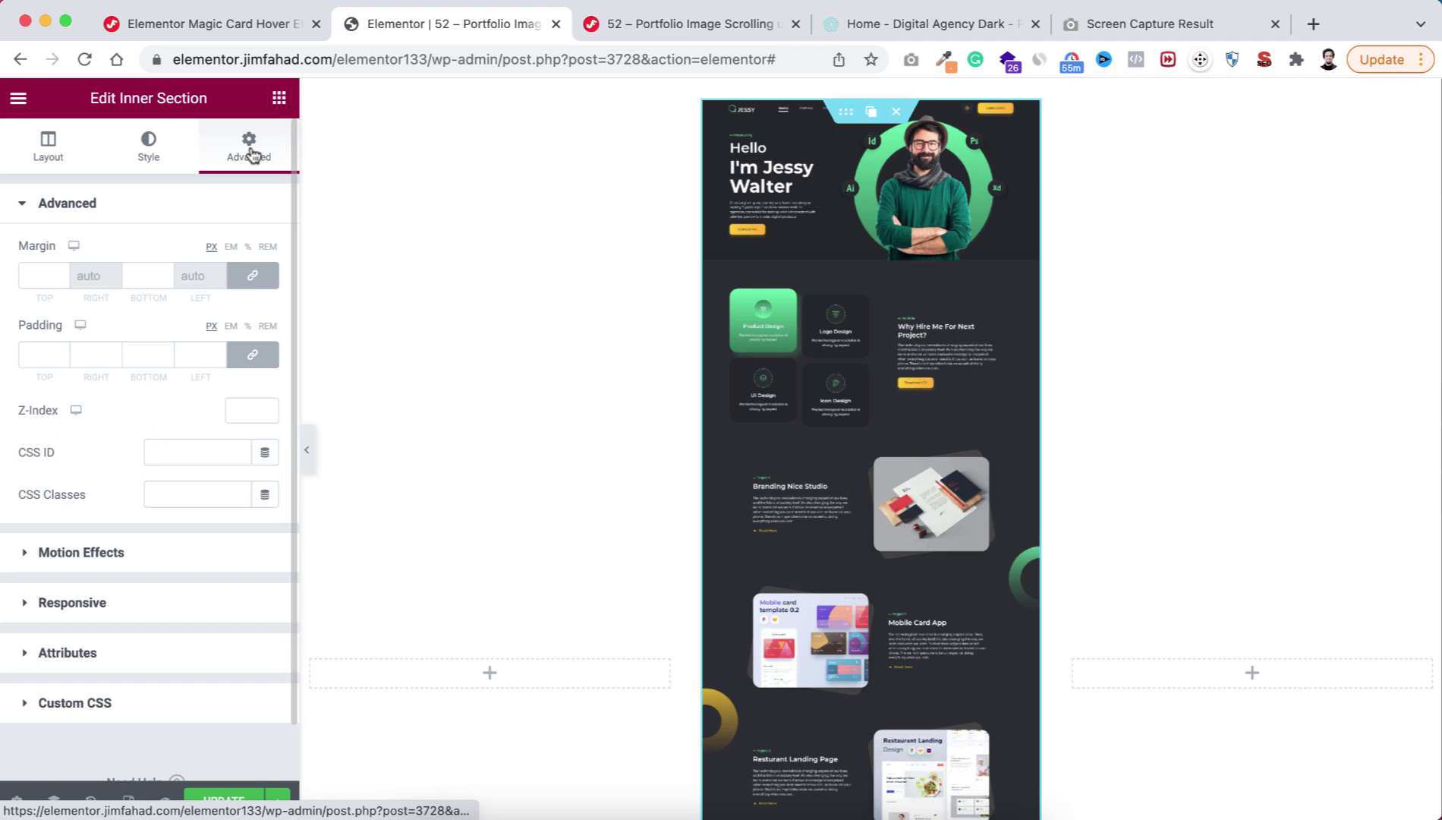
{"action": "scroll", "coordinate": [95, 600], "scroll_direction": "down", "scroll_amount": 2}
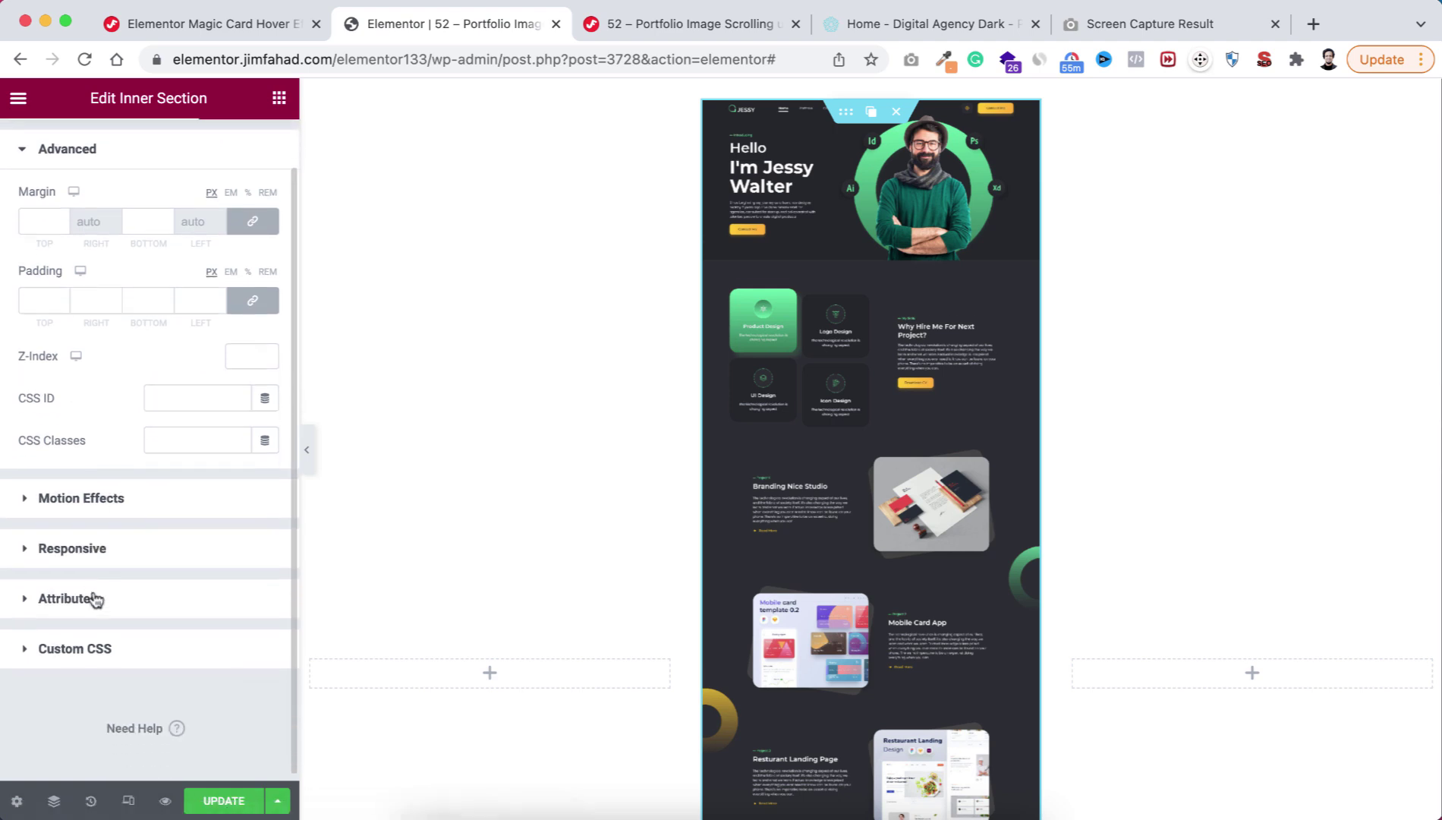
{"action": "left_click", "coordinate": [112, 642]}
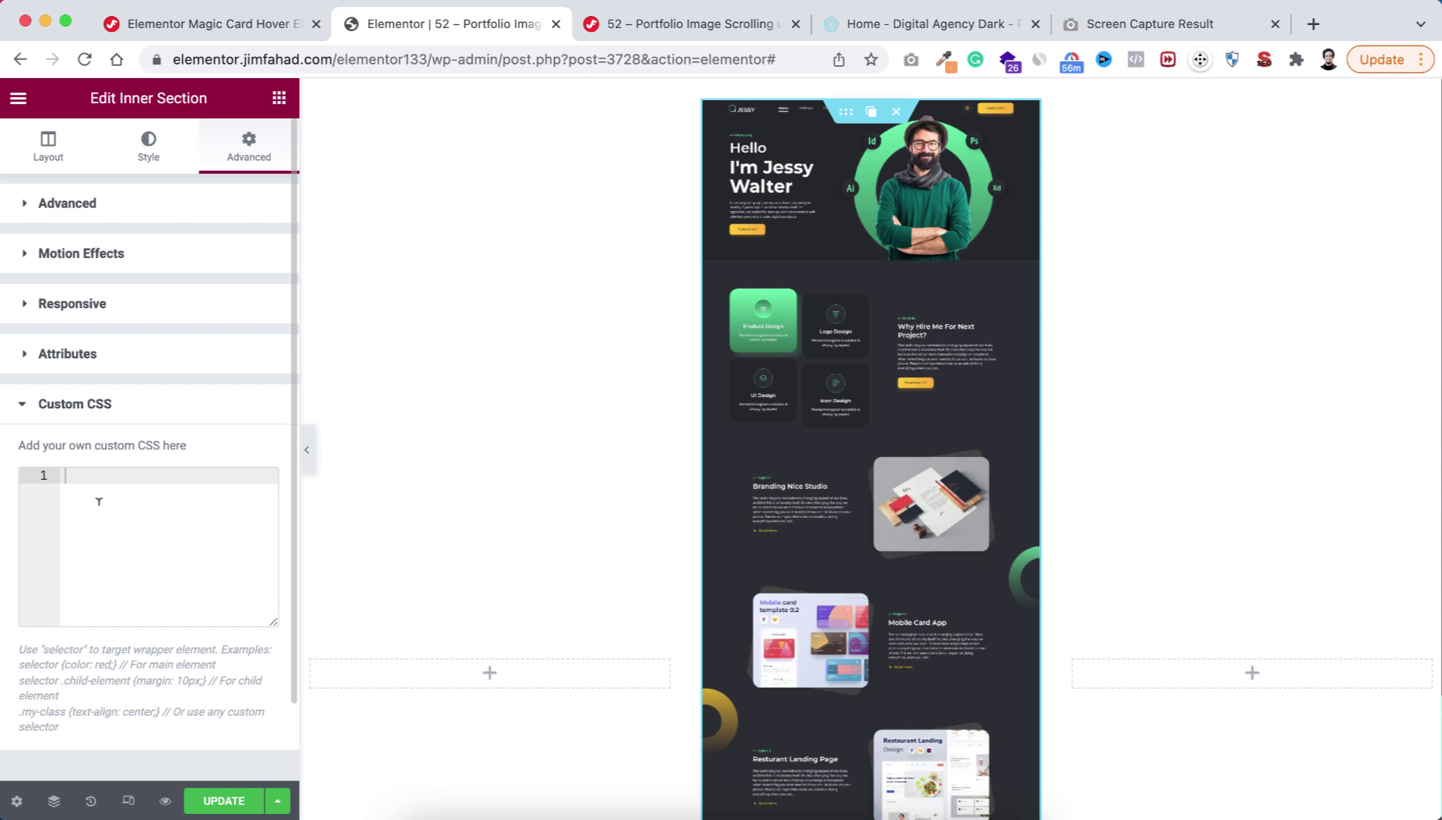
{"action": "left_click", "coordinate": [221, 26]}
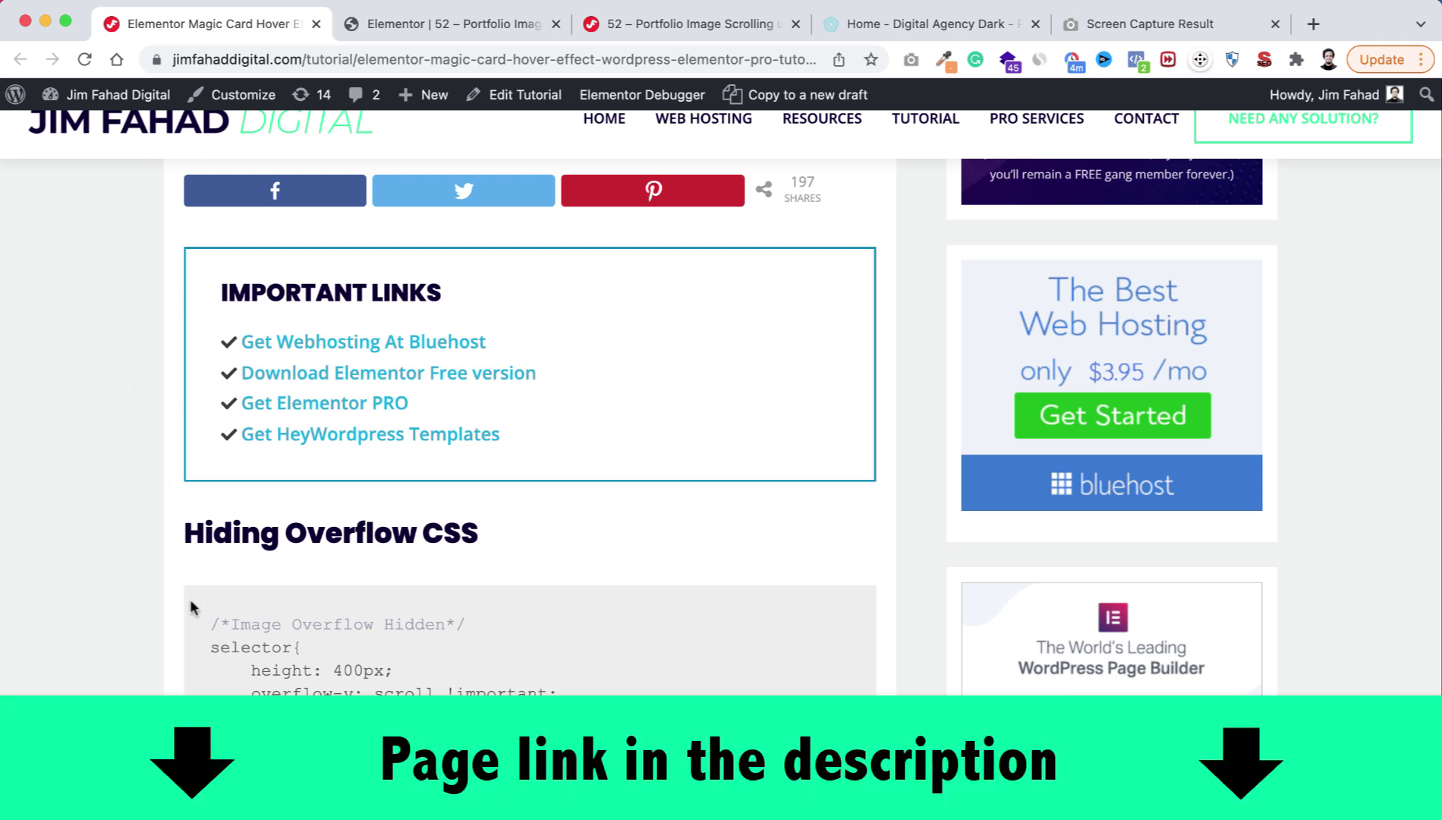
- Select the Image Overflow Hidden CSS code and switch back to Elementor with Ctrl+Tab
{"action": "scroll", "coordinate": [189, 600], "scroll_direction": "down", "scroll_amount": 1}
{"action": "scroll", "coordinate": [189, 600], "scroll_direction": "down", "scroll_amount": 5}
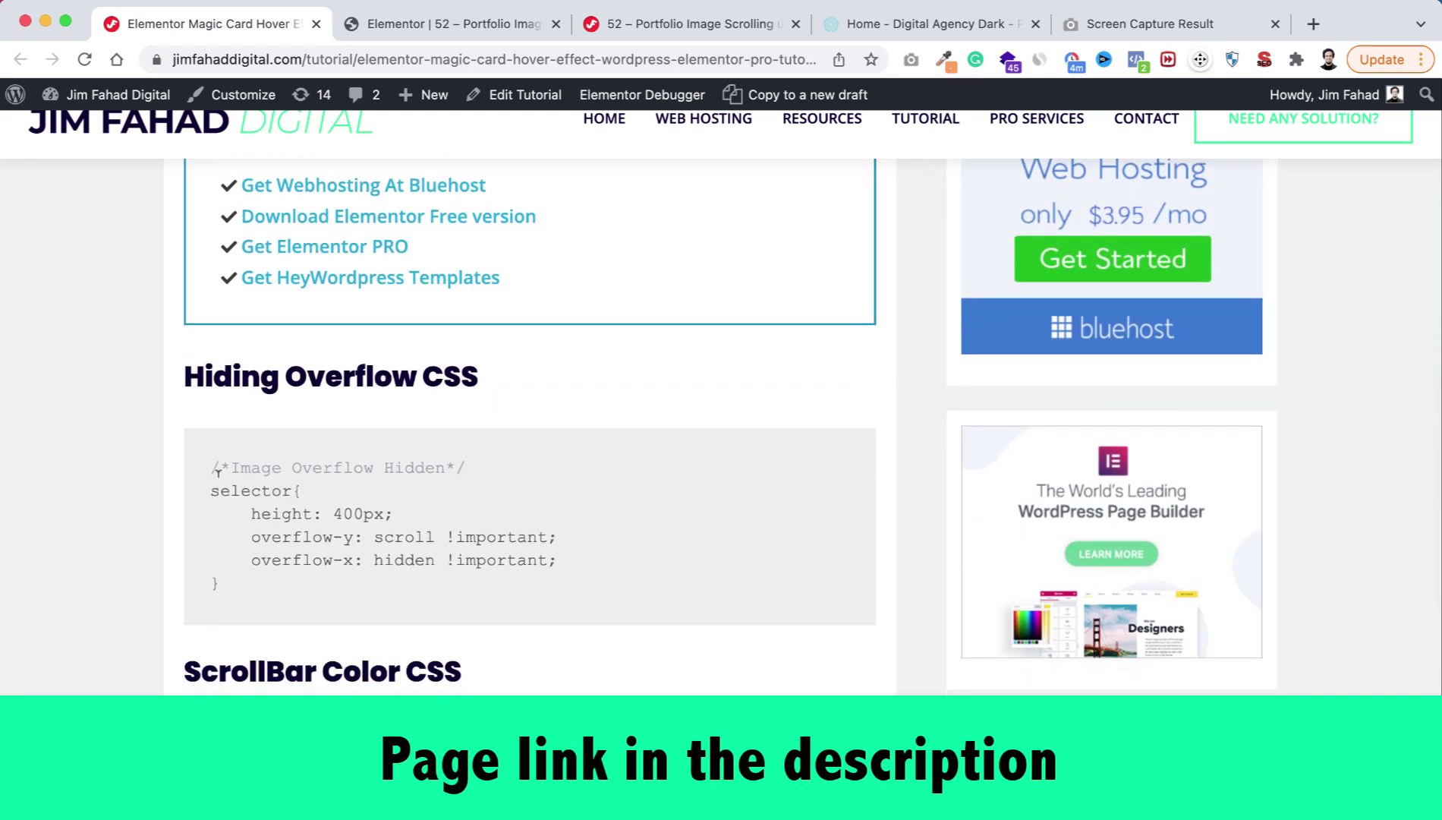
{"action": "left_click_drag", "start_coordinate": [210, 464], "coordinate": [230, 579]}
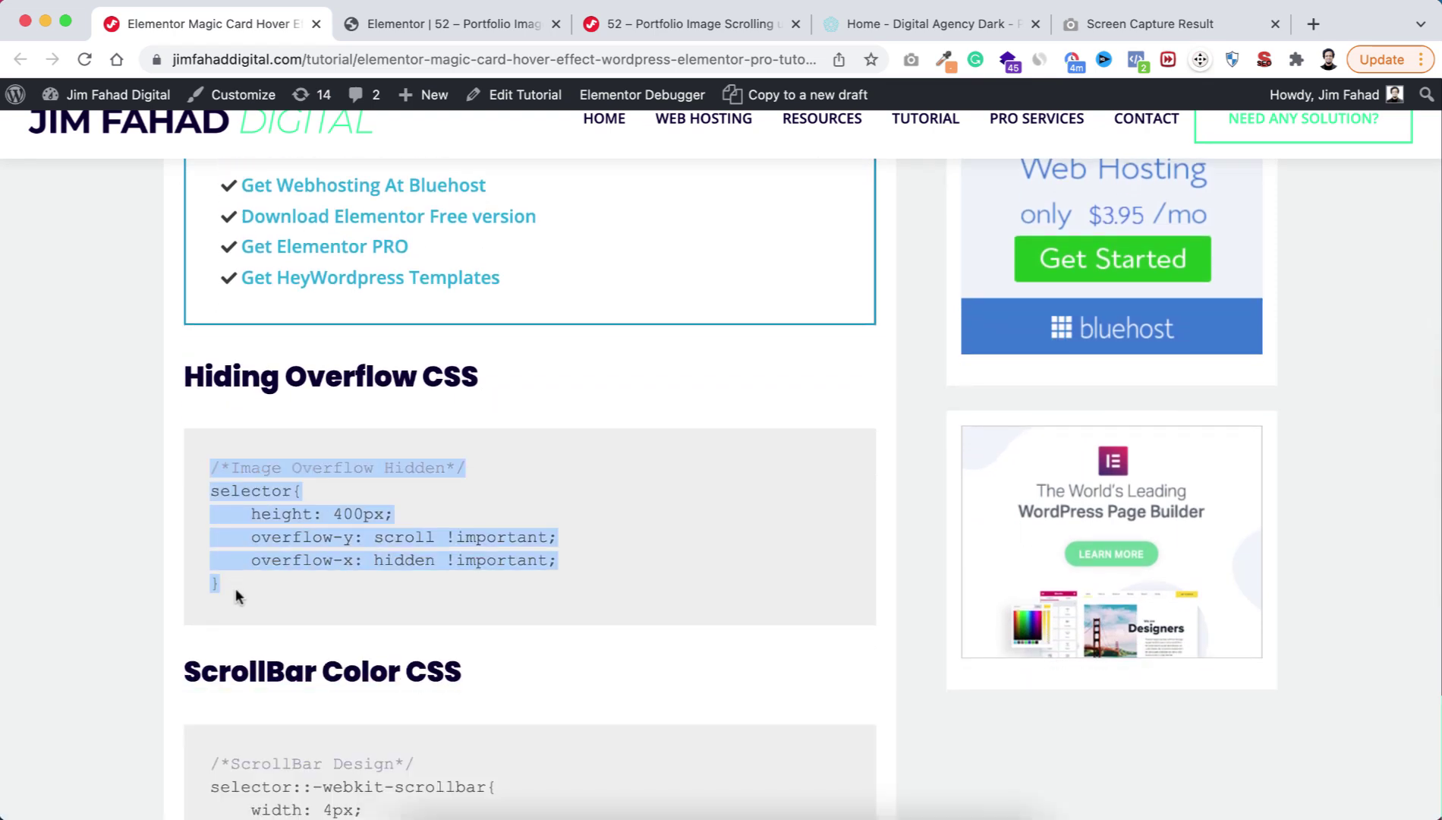
{"action": "key", "text": "ctrl+Tab"}
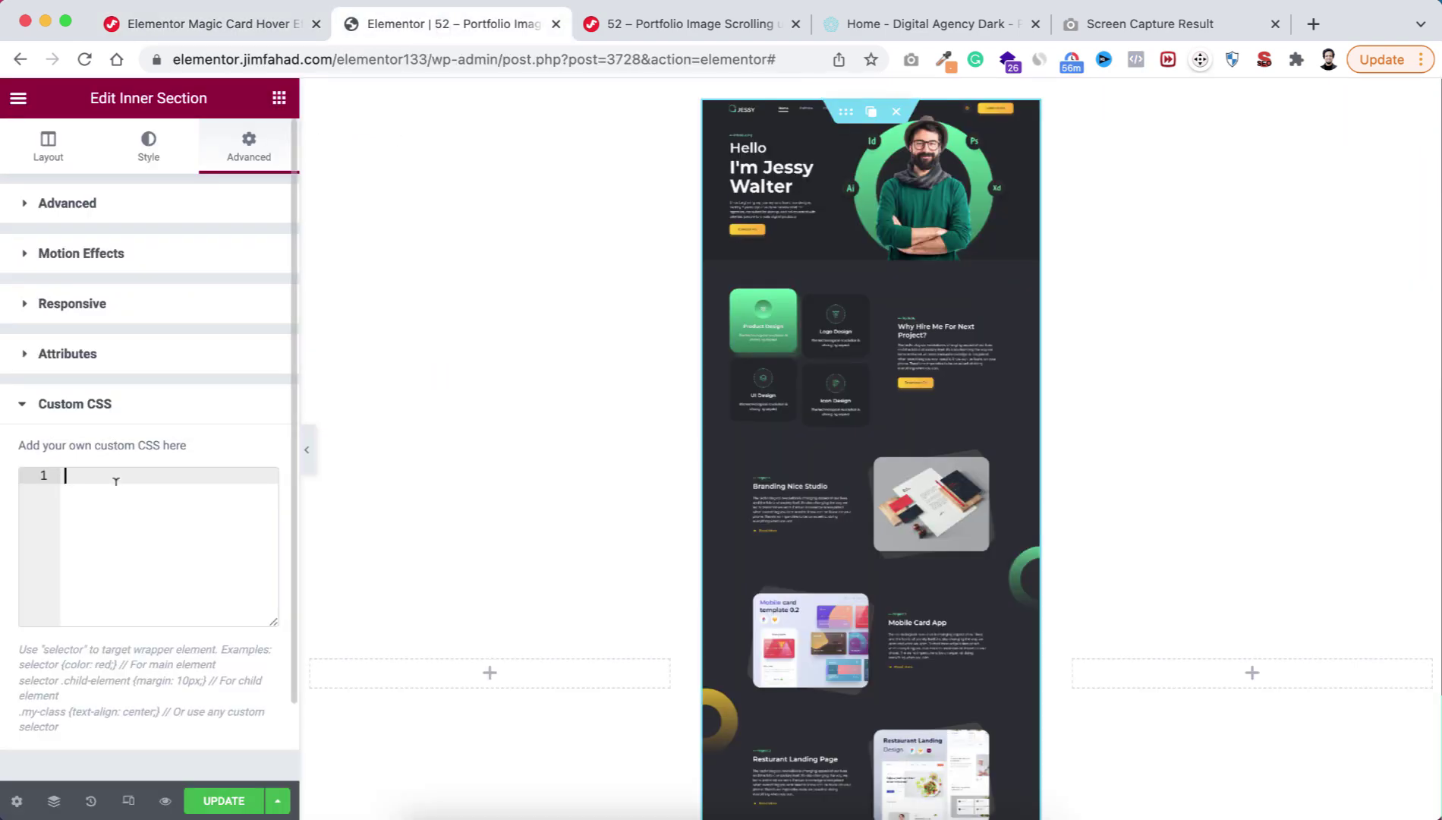
- Paste the overflow CSS into Custom CSS and experiment with the 400px height value
{"action": "type", "text": "/*Image Overflow Hidden*/ selector{     height: 400px;     overflow-y: scroll !important;     overflow-x: hidden !important; }"}
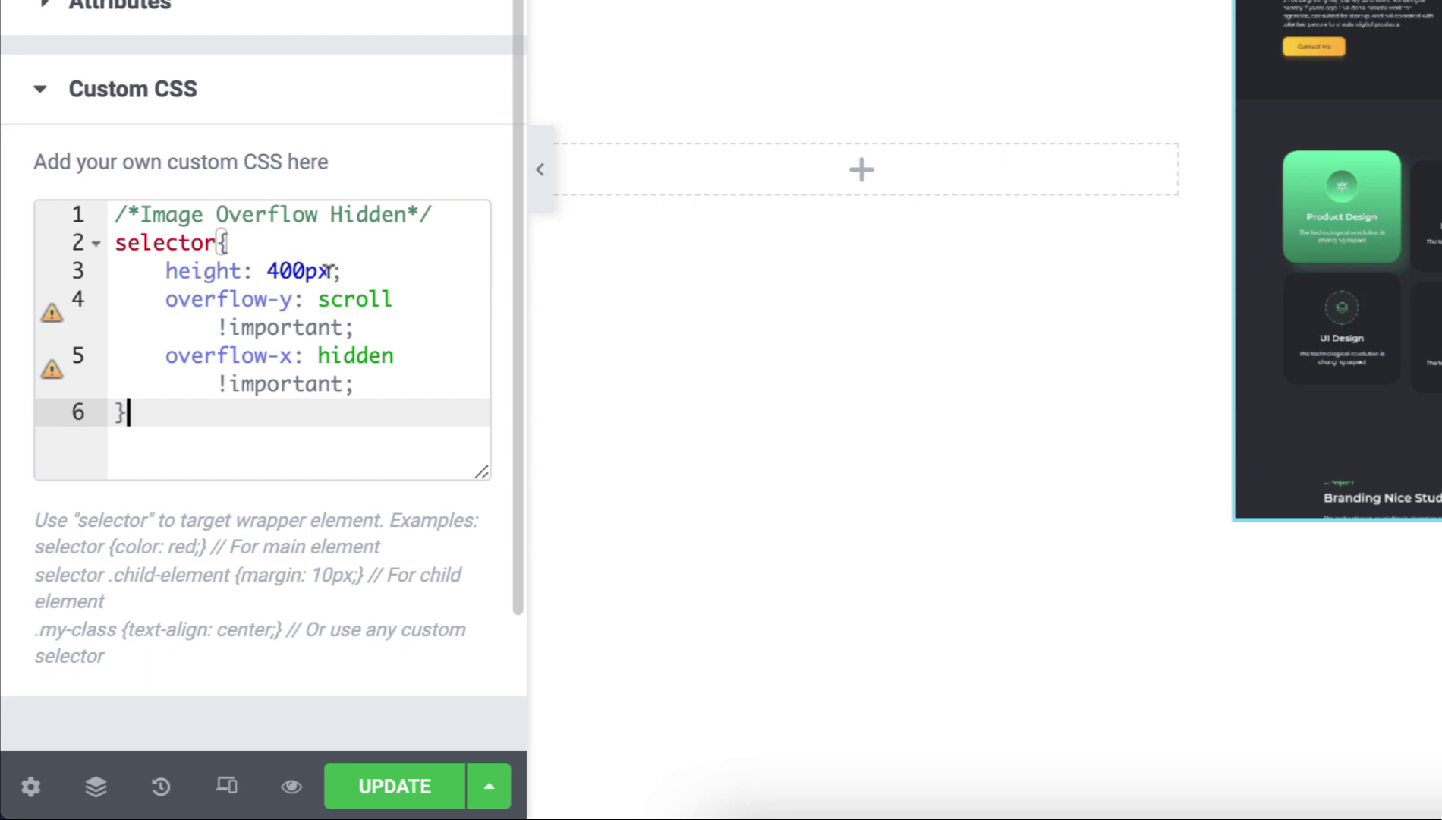
{"action": "left_click_drag", "start_coordinate": [267, 270], "coordinate": [284, 269]}
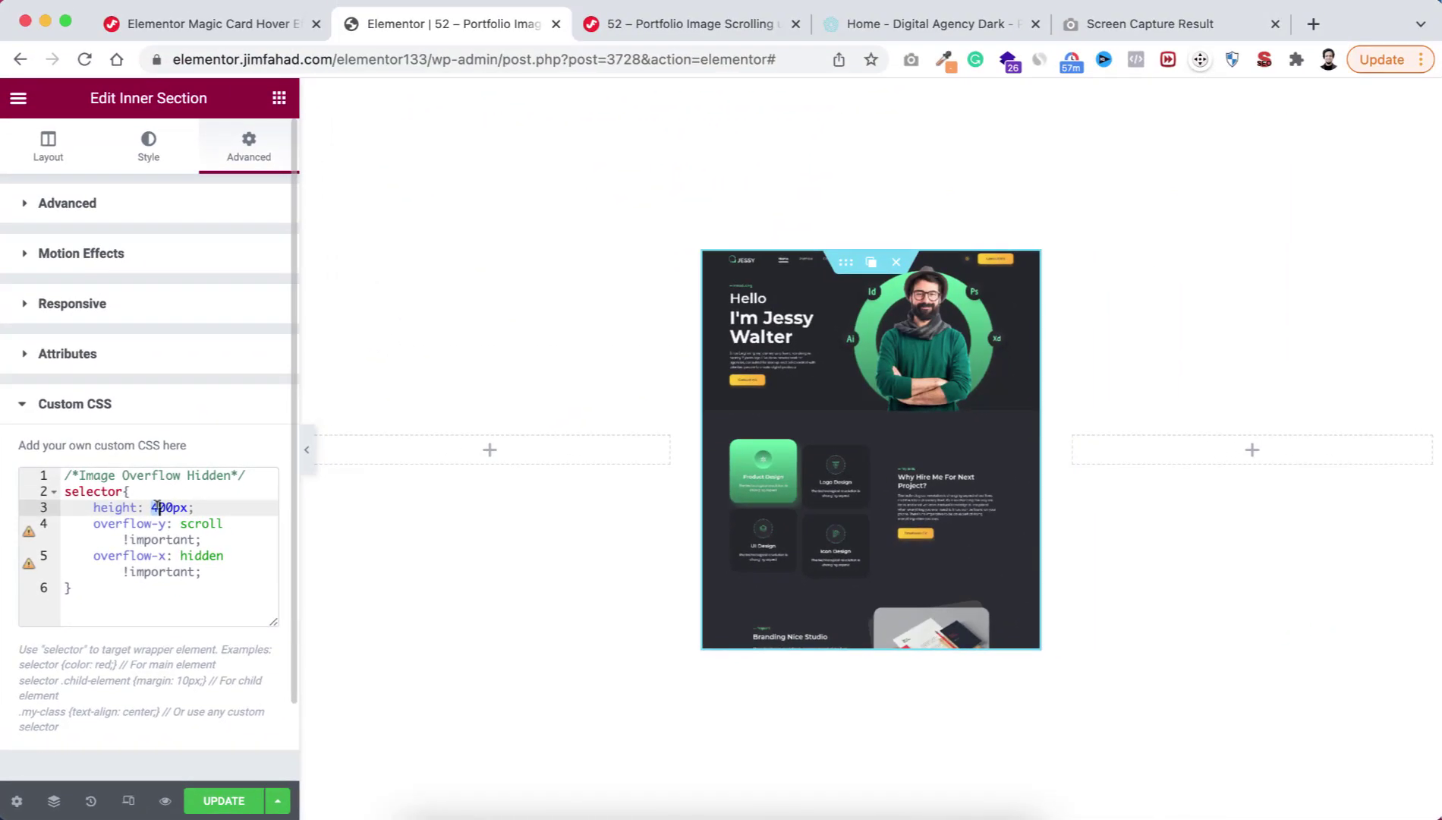
{"action": "type", "text": "5"}
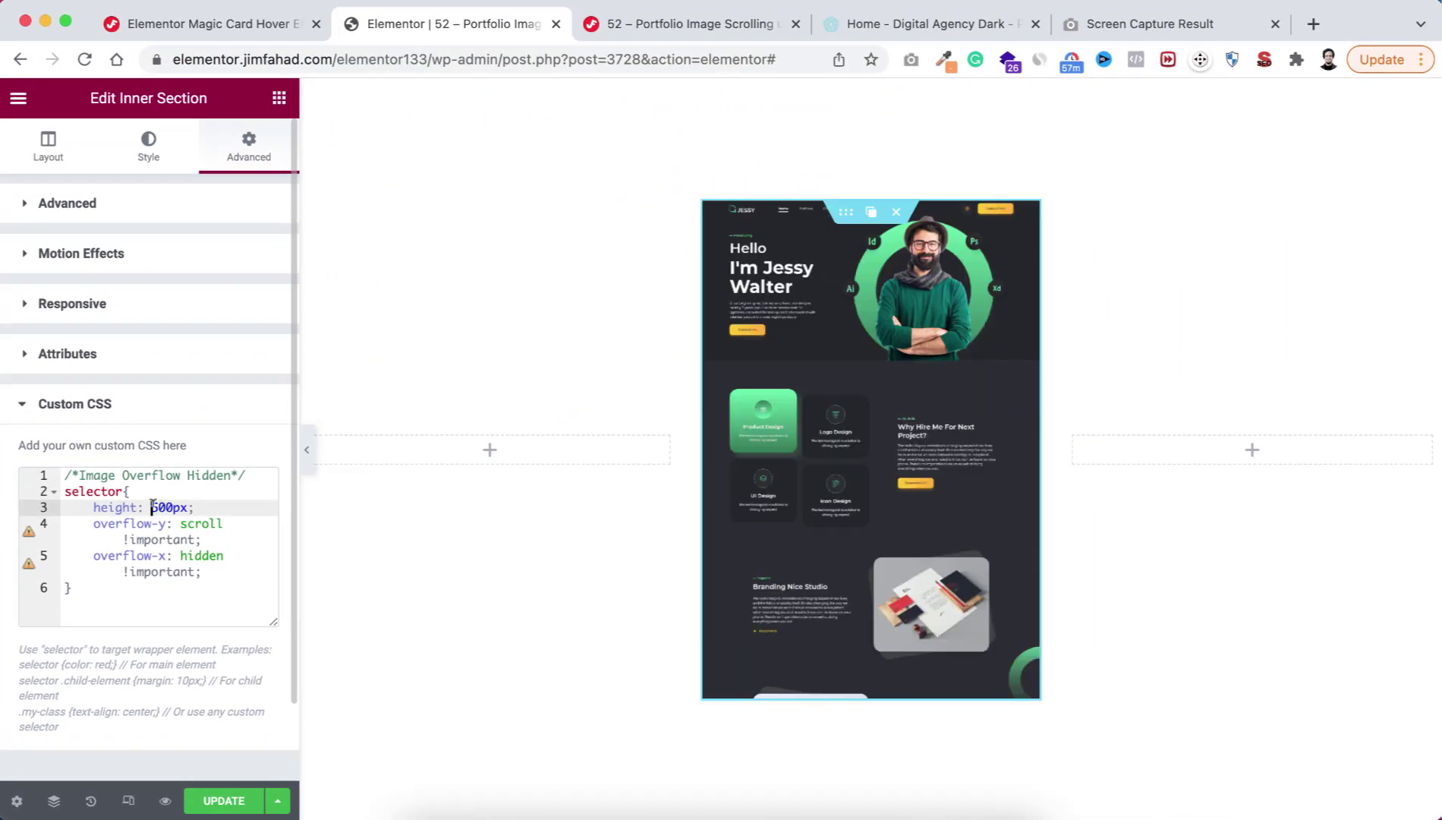
{"action": "type", "text": "6"}
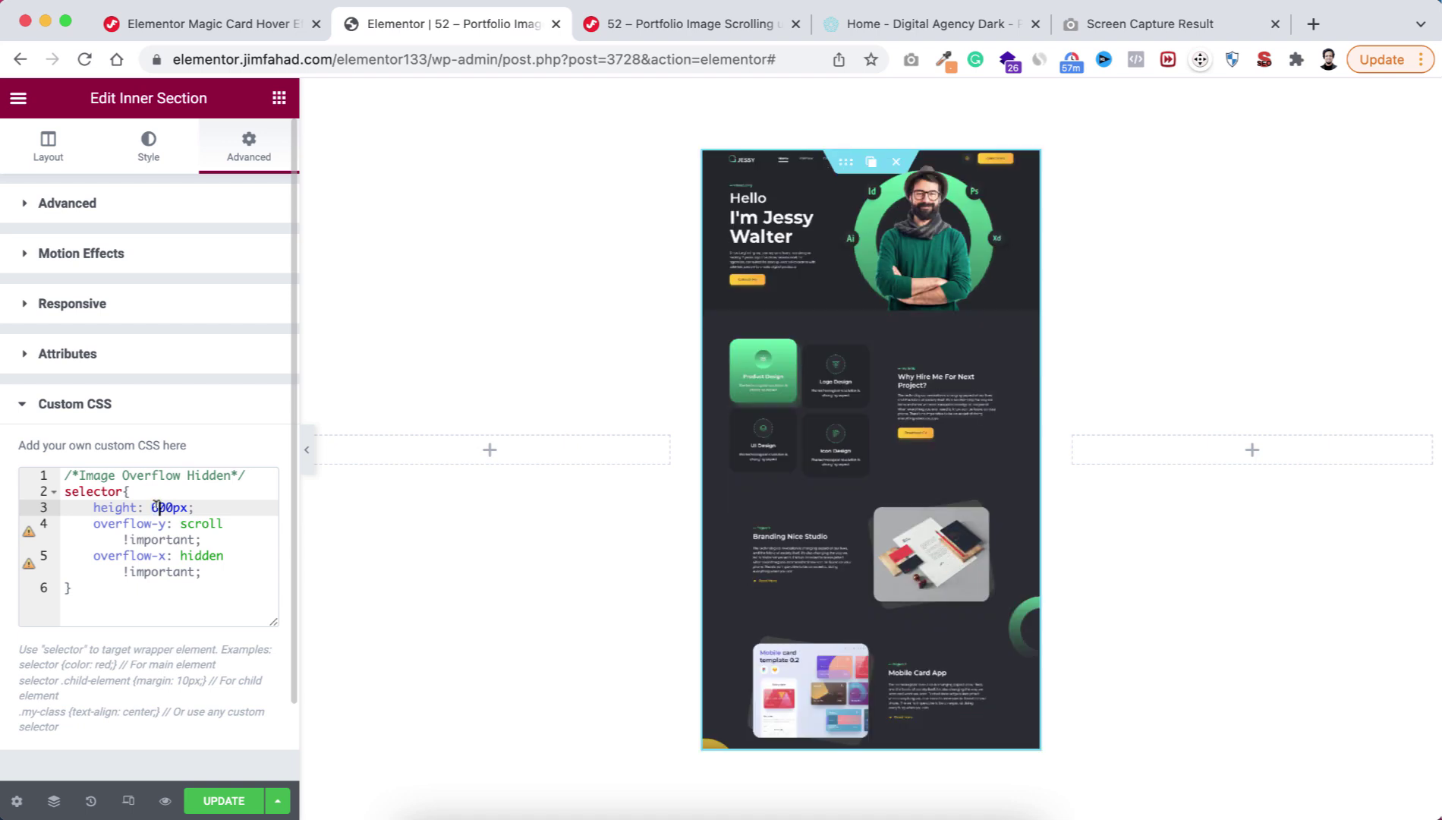
{"action": "type", "text": "4"}
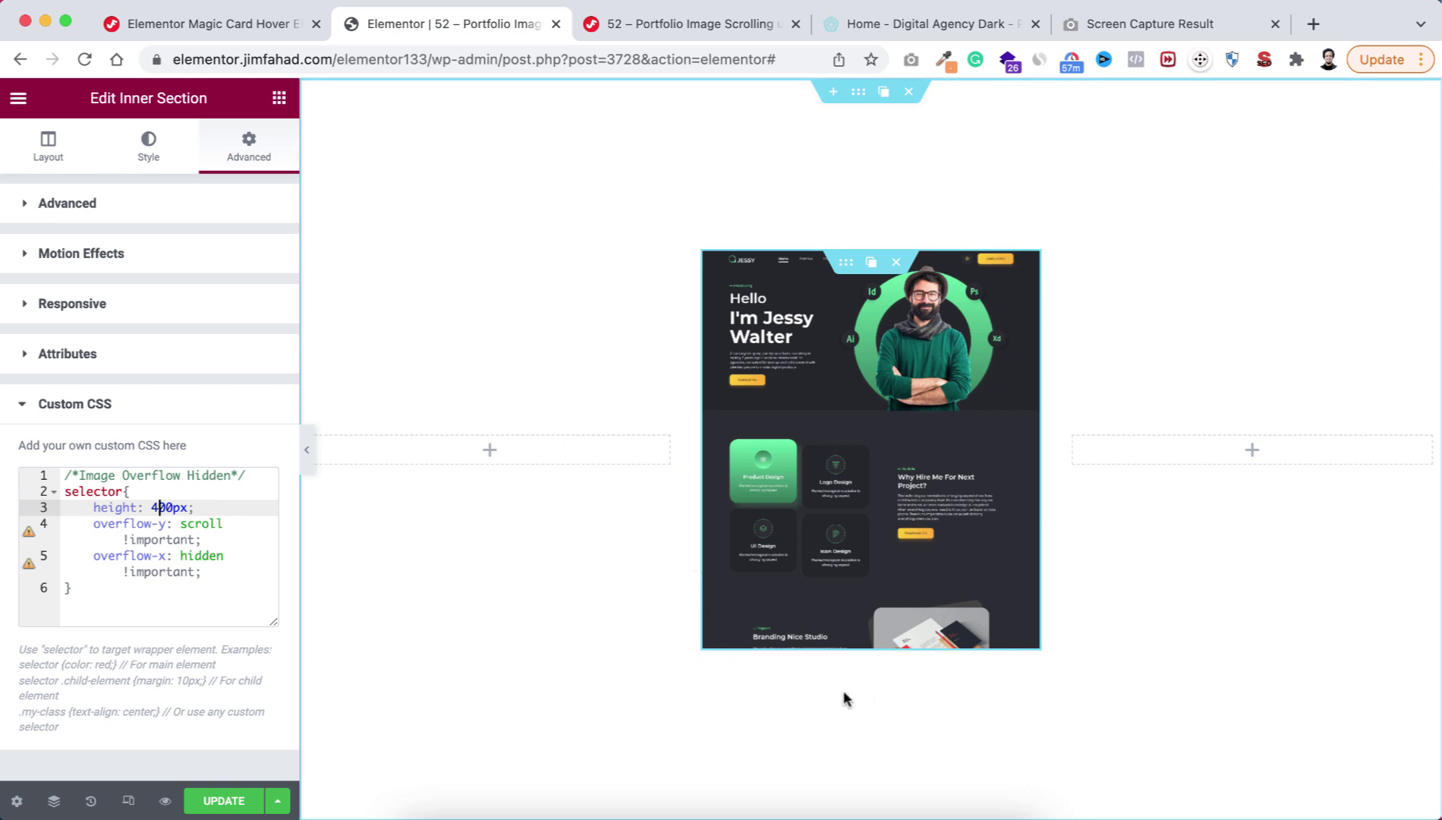
- Add a box shadow to the inner section: vertical 25, blur 50, negative spread
{"action": "left_click", "coordinate": [148, 152]}
{"action": "left_click", "coordinate": [102, 404]}
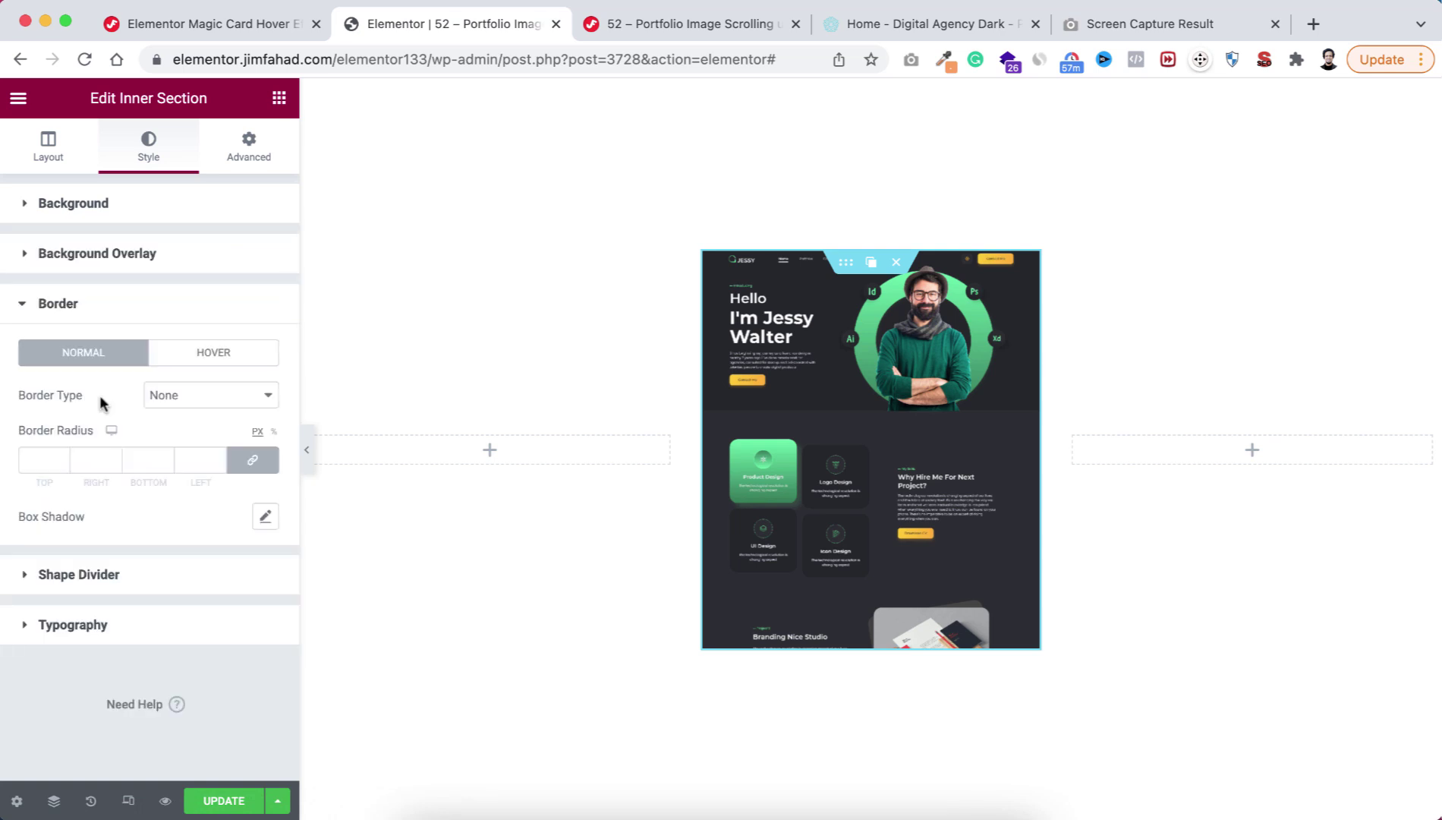
{"action": "left_click", "coordinate": [265, 519]}
{"action": "scroll", "coordinate": [161, 619], "scroll_direction": "down", "scroll_amount": 1}
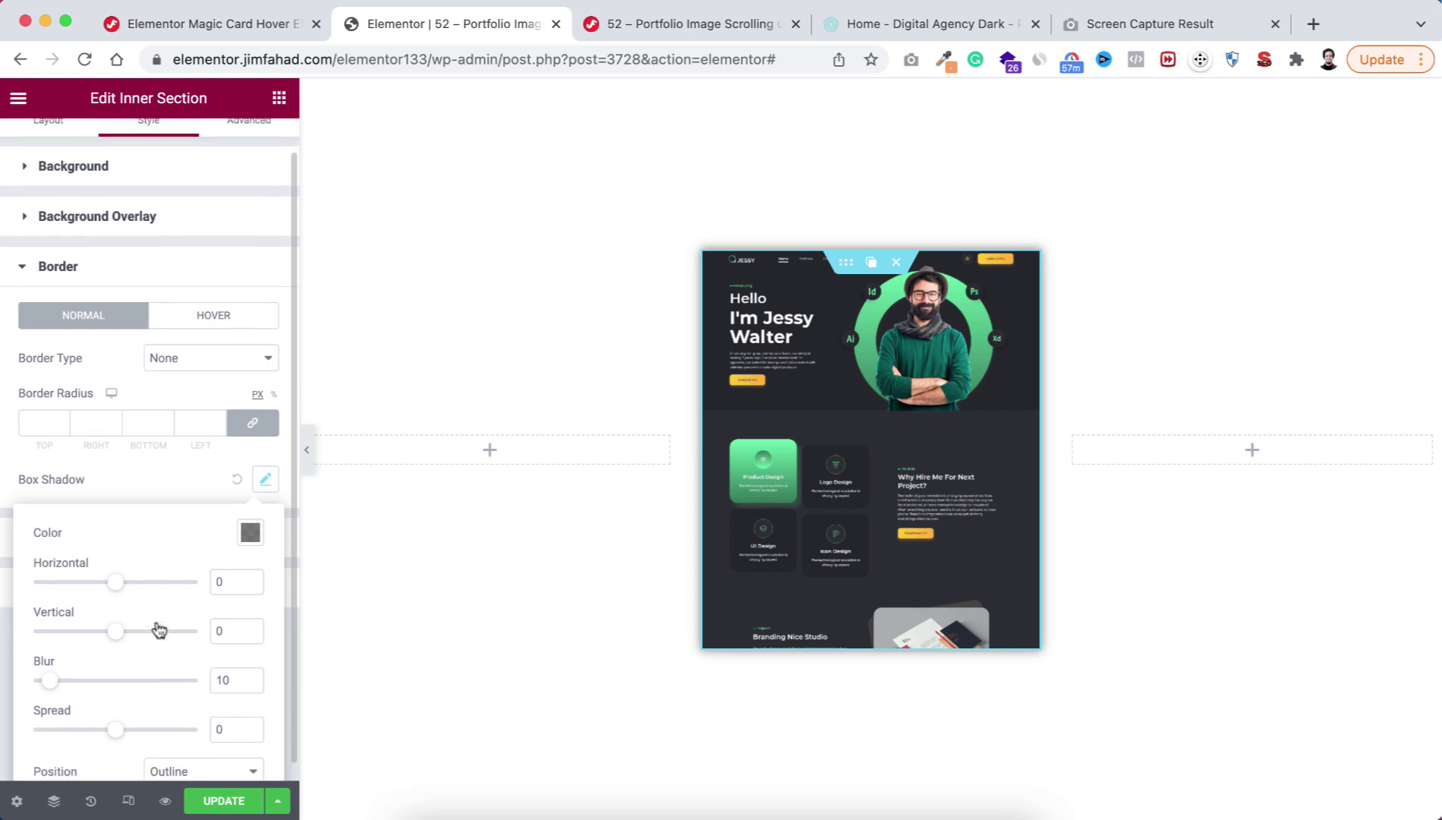
{"action": "double_click", "coordinate": [217, 619]}
{"action": "type", "text": "25"}
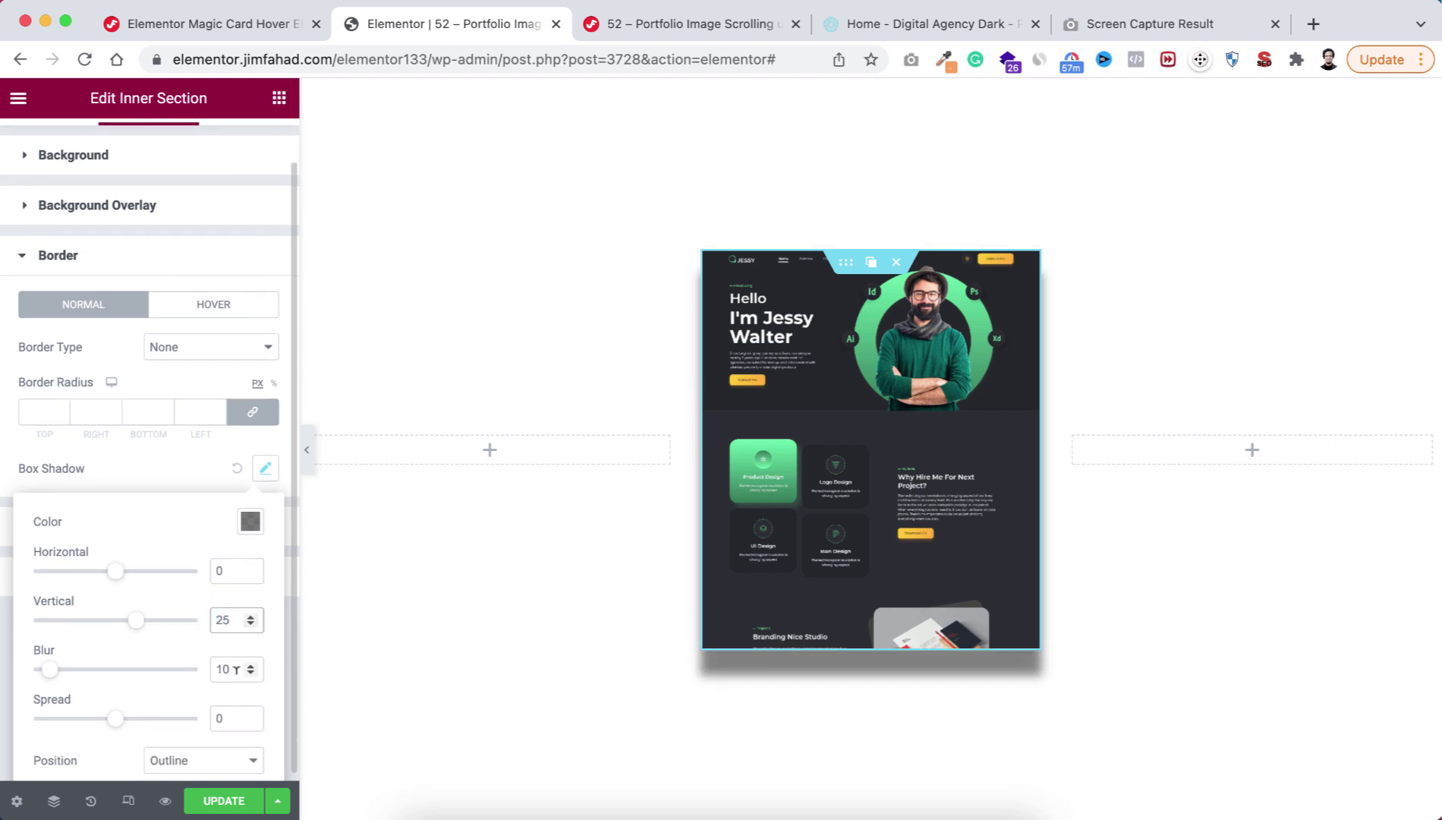
{"action": "left_click", "coordinate": [220, 667]}
{"action": "type", "text": "5"}
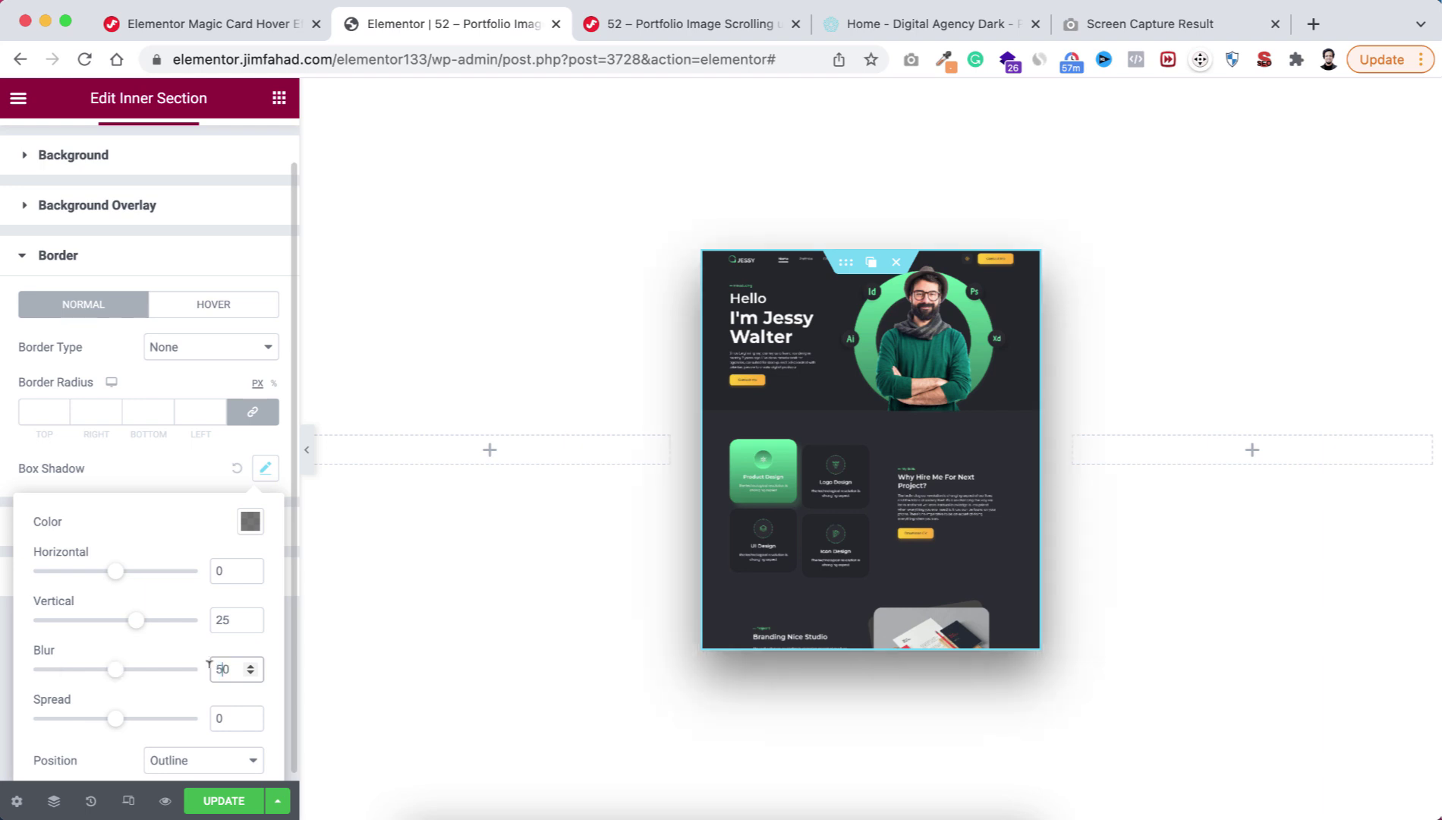
{"action": "left_click", "coordinate": [252, 722]}
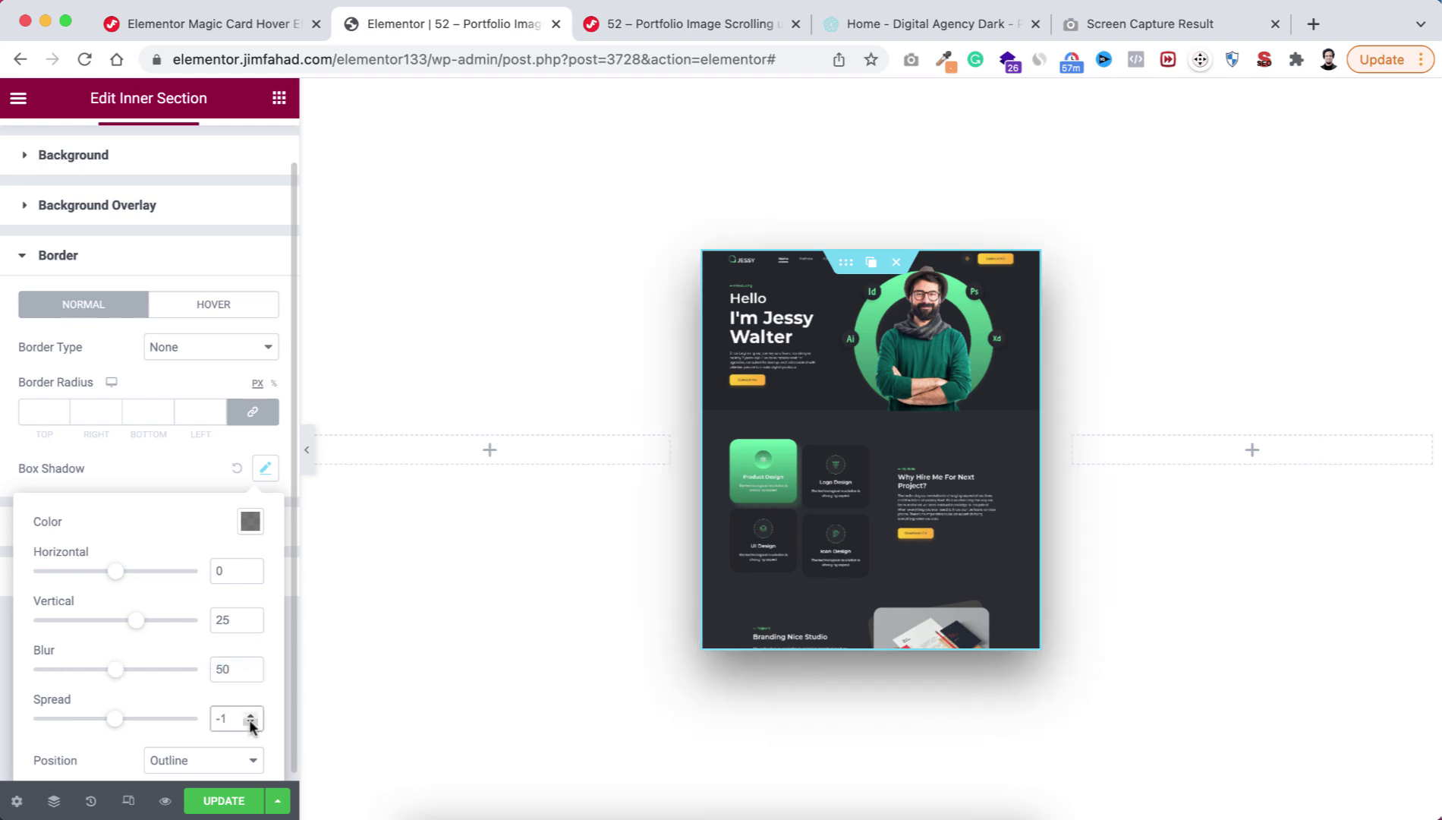
{"action": "type", "text": "5"}
{"action": "left_click", "coordinate": [167, 466]}
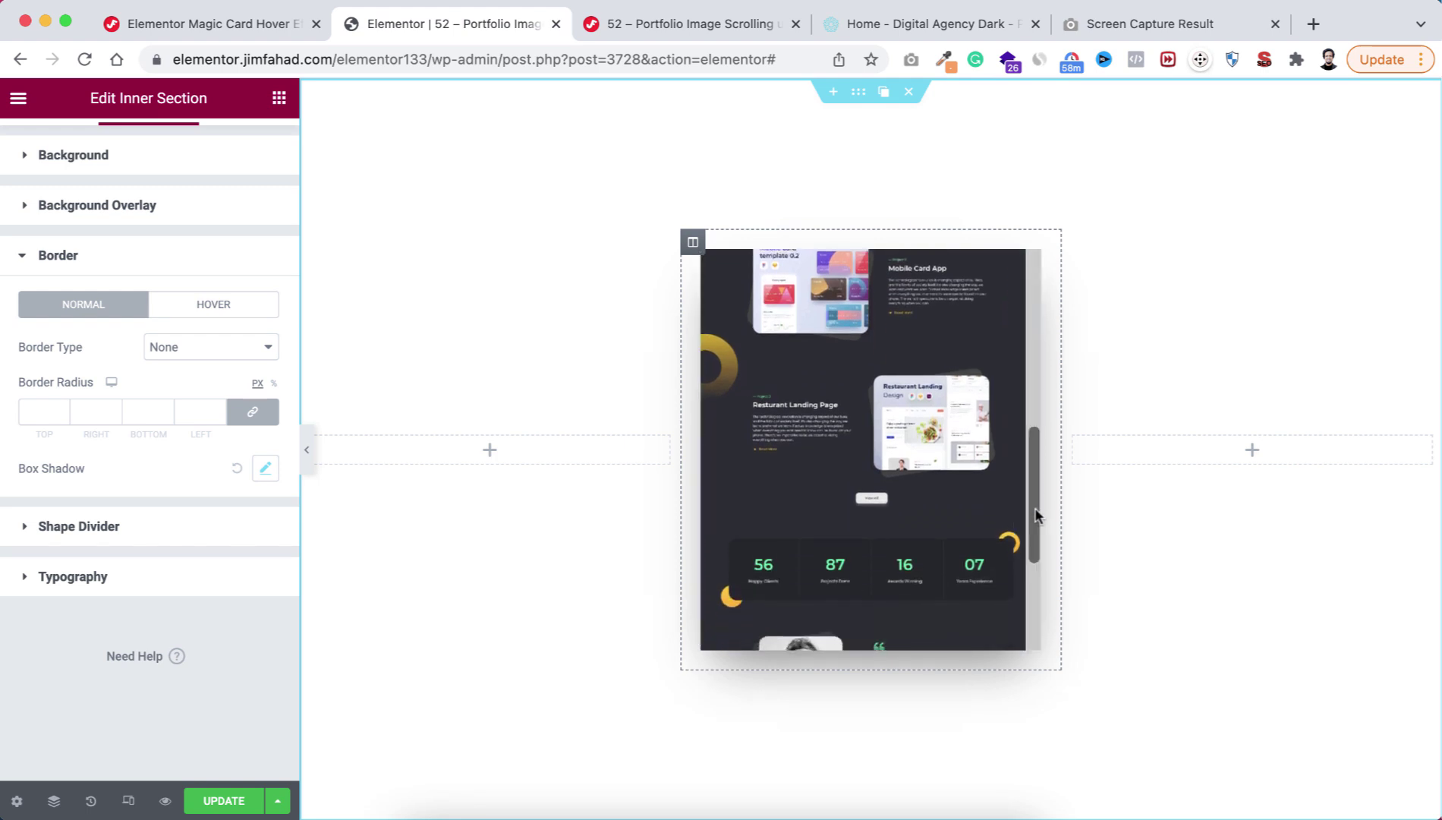
- Show the inner section's Advanced Custom CSS holding the 400px overflow-scroll rule
{"action": "scroll", "coordinate": [1037, 522], "scroll_direction": "up", "scroll_amount": 2}
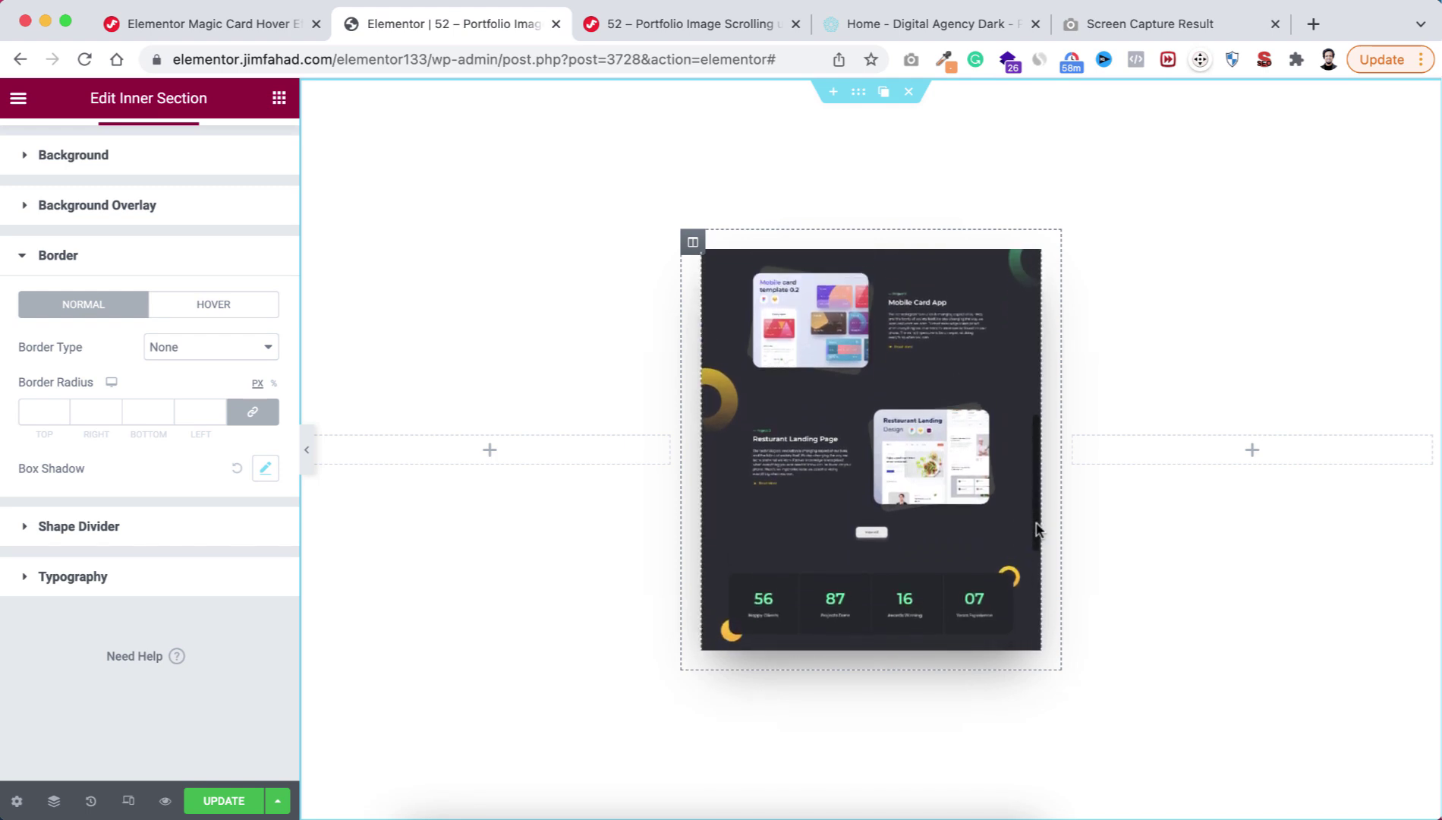
{"action": "scroll", "coordinate": [1038, 529], "scroll_direction": "up", "scroll_amount": 2}
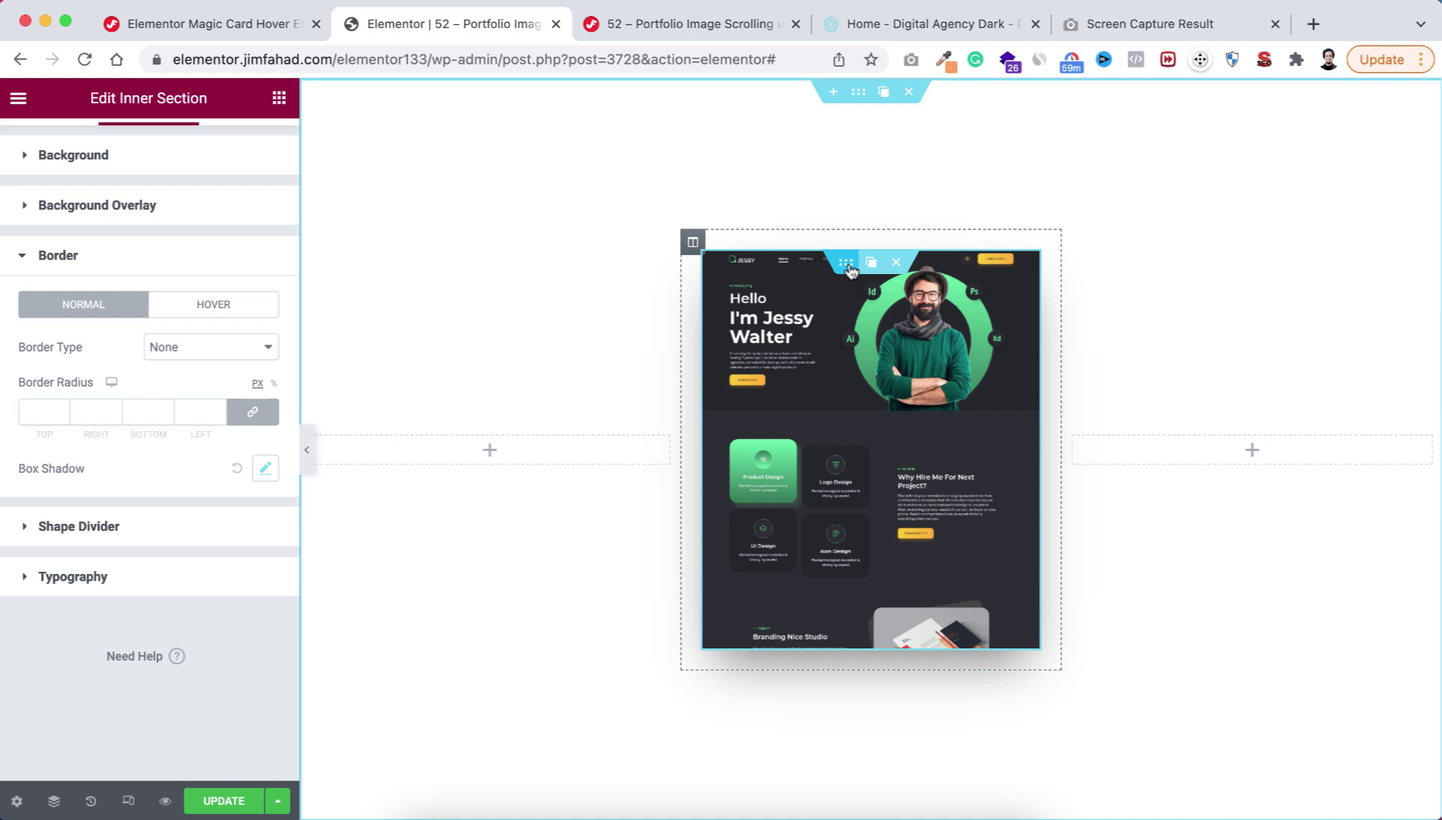
{"action": "scroll", "coordinate": [258, 299], "scroll_direction": "up", "scroll_amount": 2}
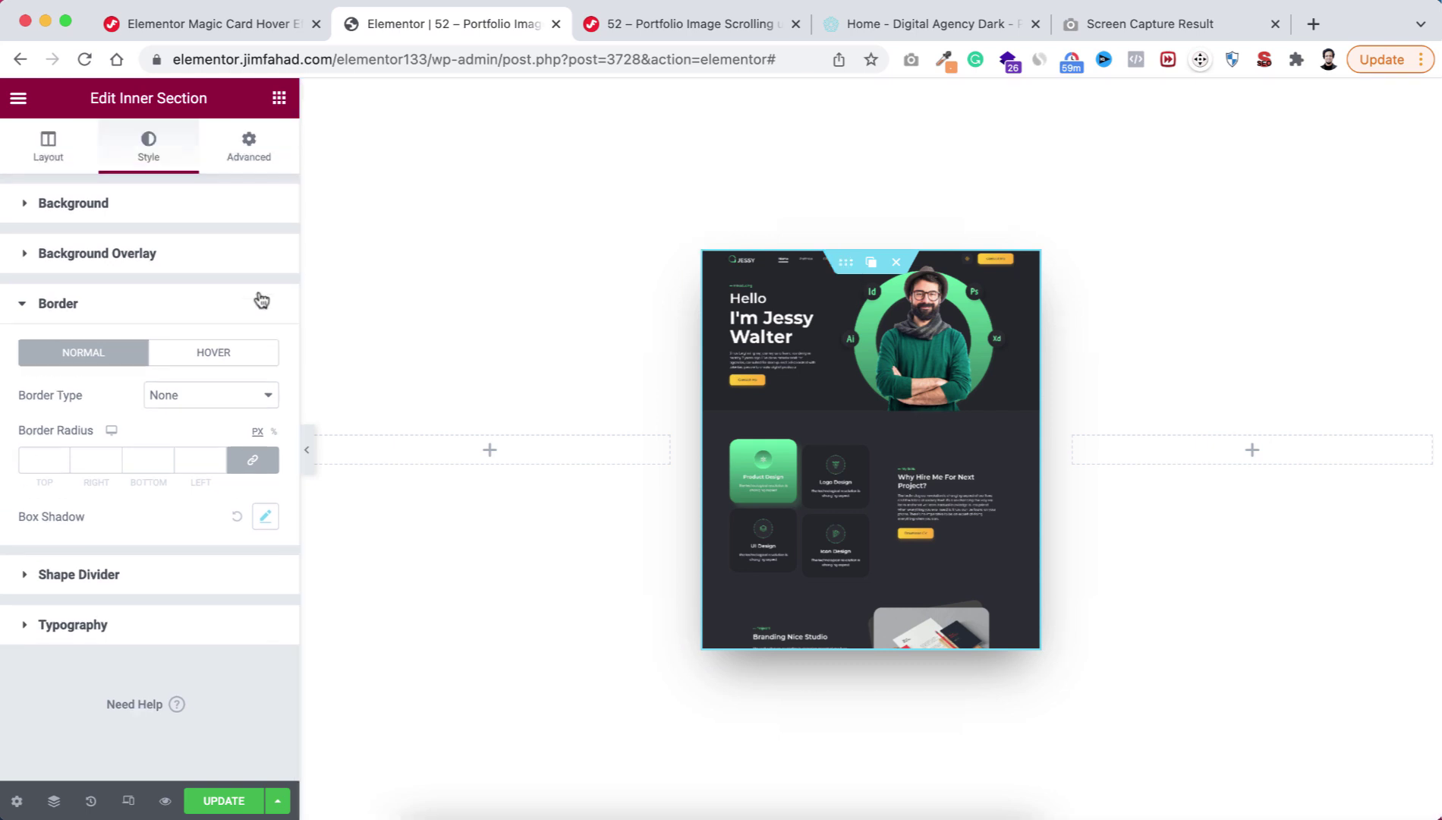
{"action": "left_click", "coordinate": [248, 149]}
{"action": "left_click", "coordinate": [113, 702]}
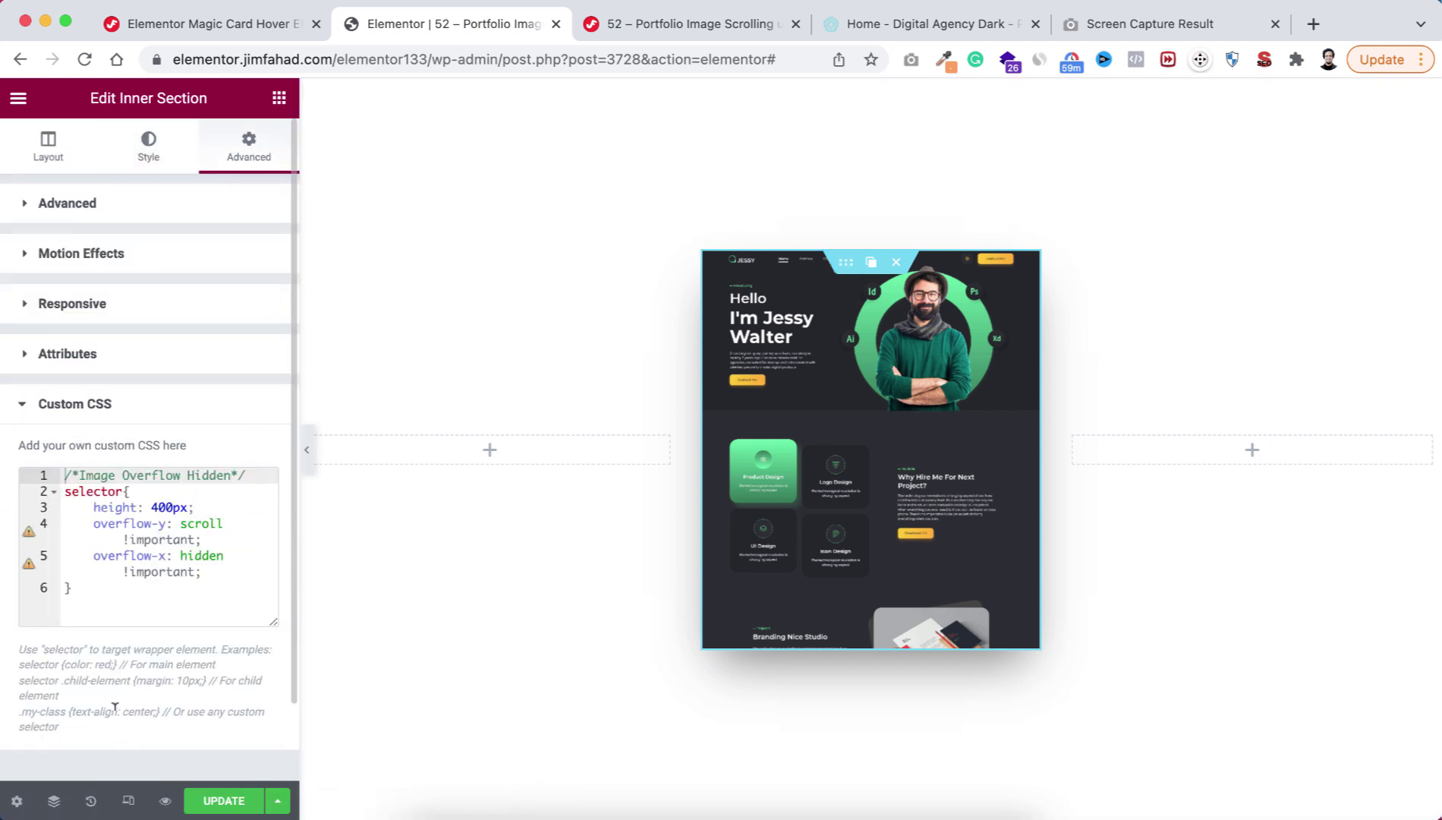
- Select the ScrollBar Color CSS block on the tutorial page, then return to Elementor
{"action": "left_click", "coordinate": [246, 28]}
{"action": "left_click", "coordinate": [165, 535]}
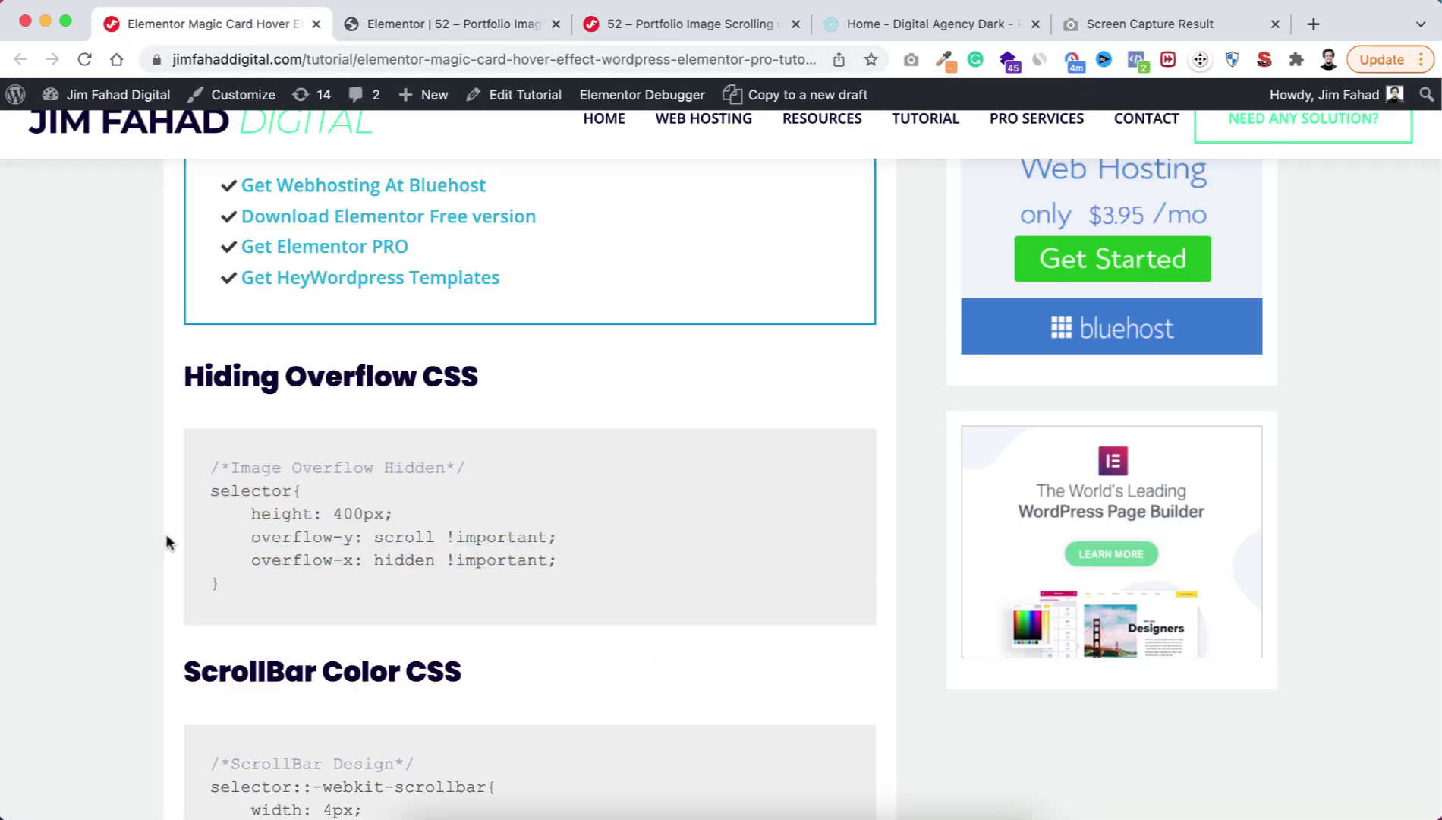
{"action": "scroll", "coordinate": [165, 535], "scroll_direction": "down", "scroll_amount": 5}
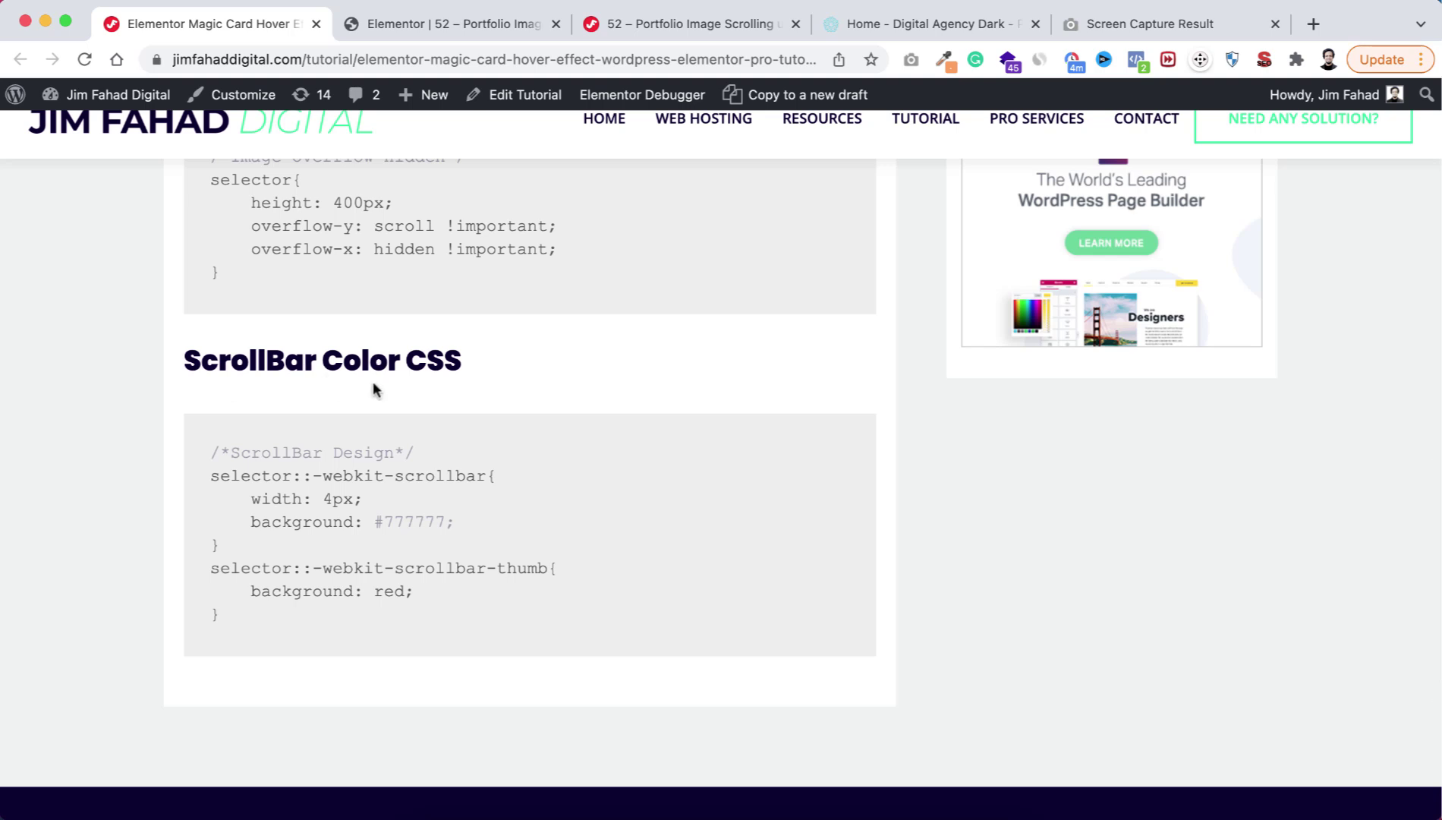
{"action": "left_click_drag", "start_coordinate": [212, 448], "coordinate": [256, 610]}
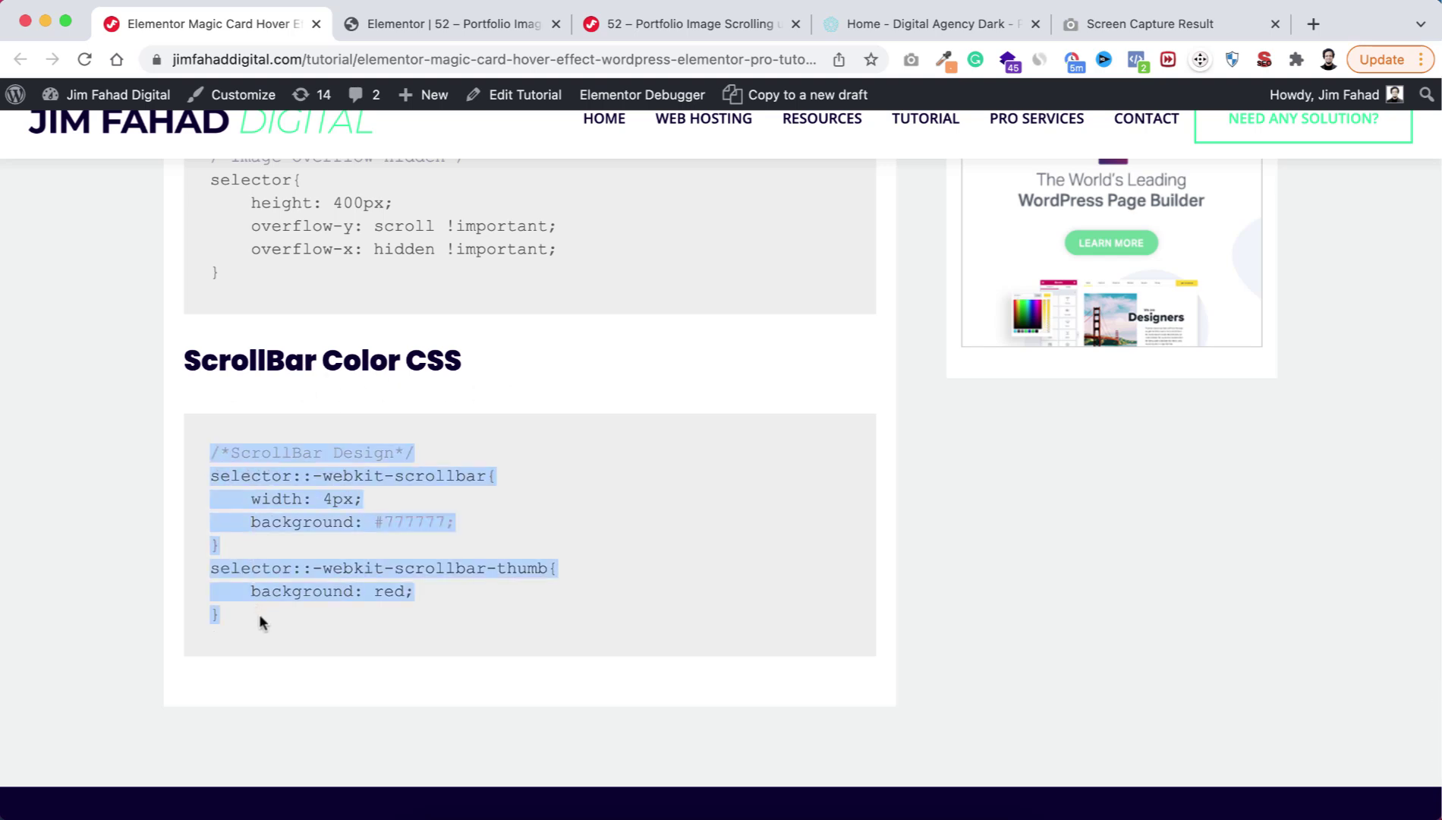
{"action": "left_click", "coordinate": [466, 23]}
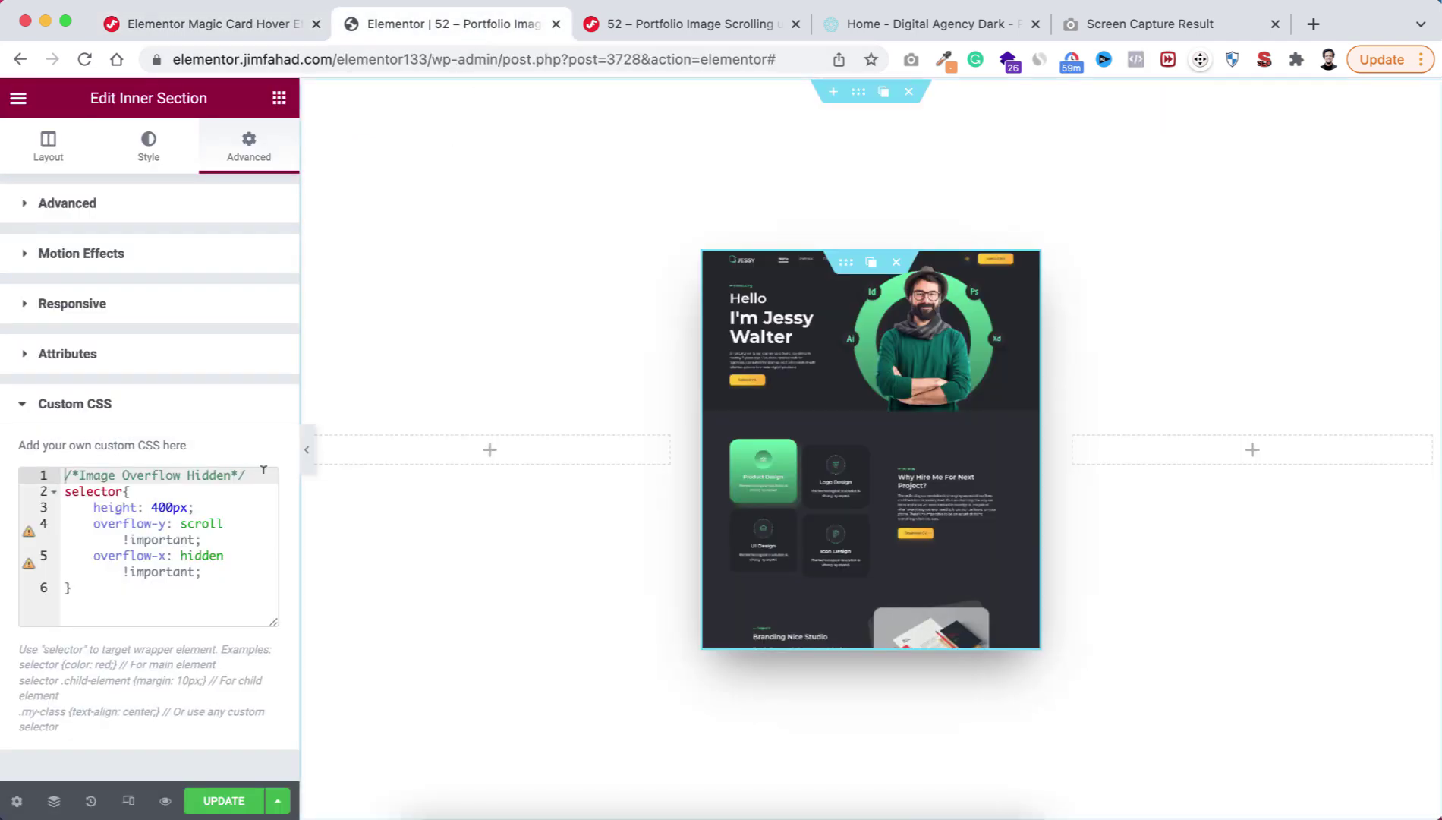
- Paste the scrollbar design CSS (4px #777777 track, red thumb) below the overflow rule and preview it
{"action": "left_click", "coordinate": [87, 587]}
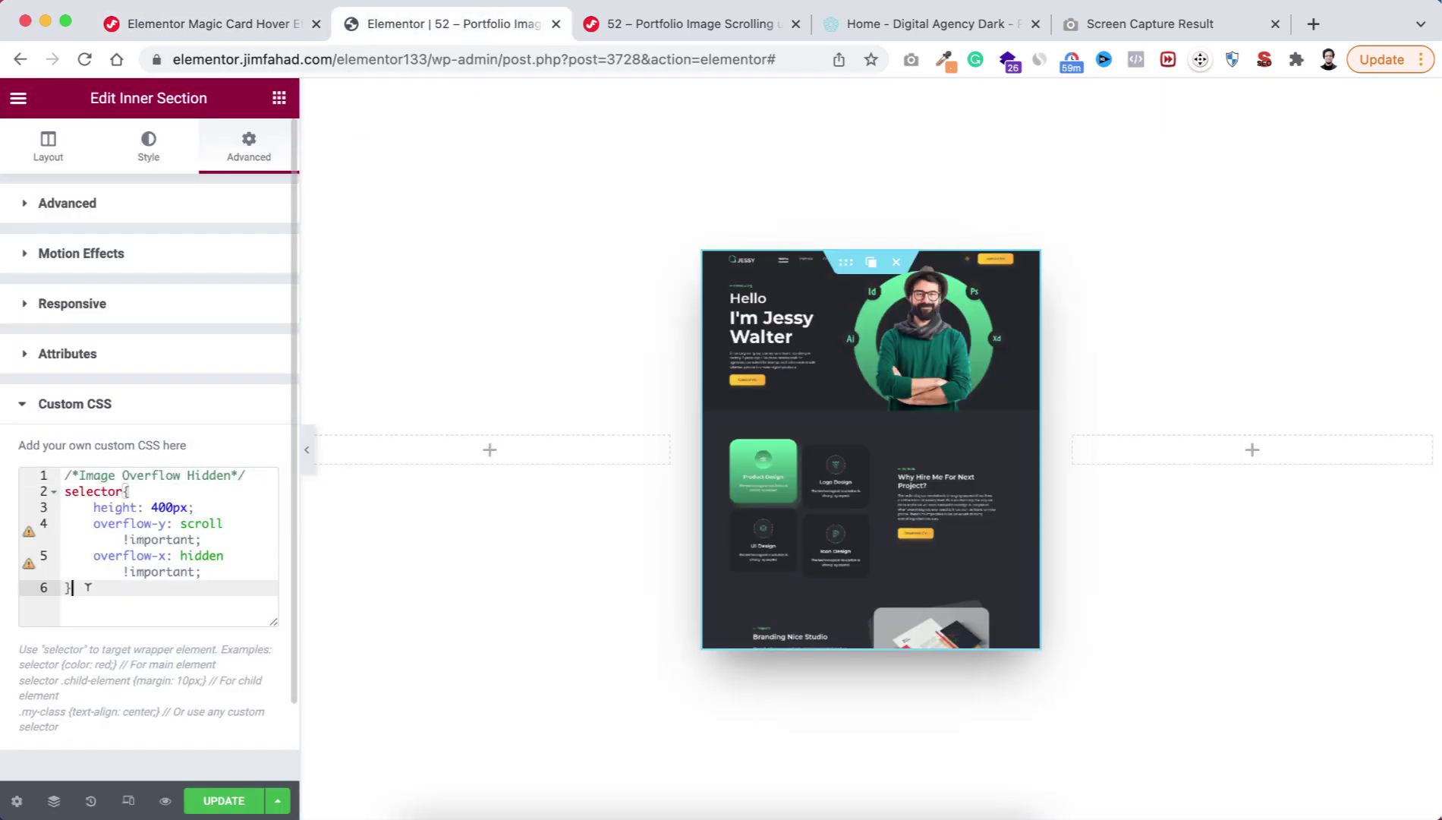
{"action": "key", "text": "Return"}
{"action": "key", "text": "Return"}
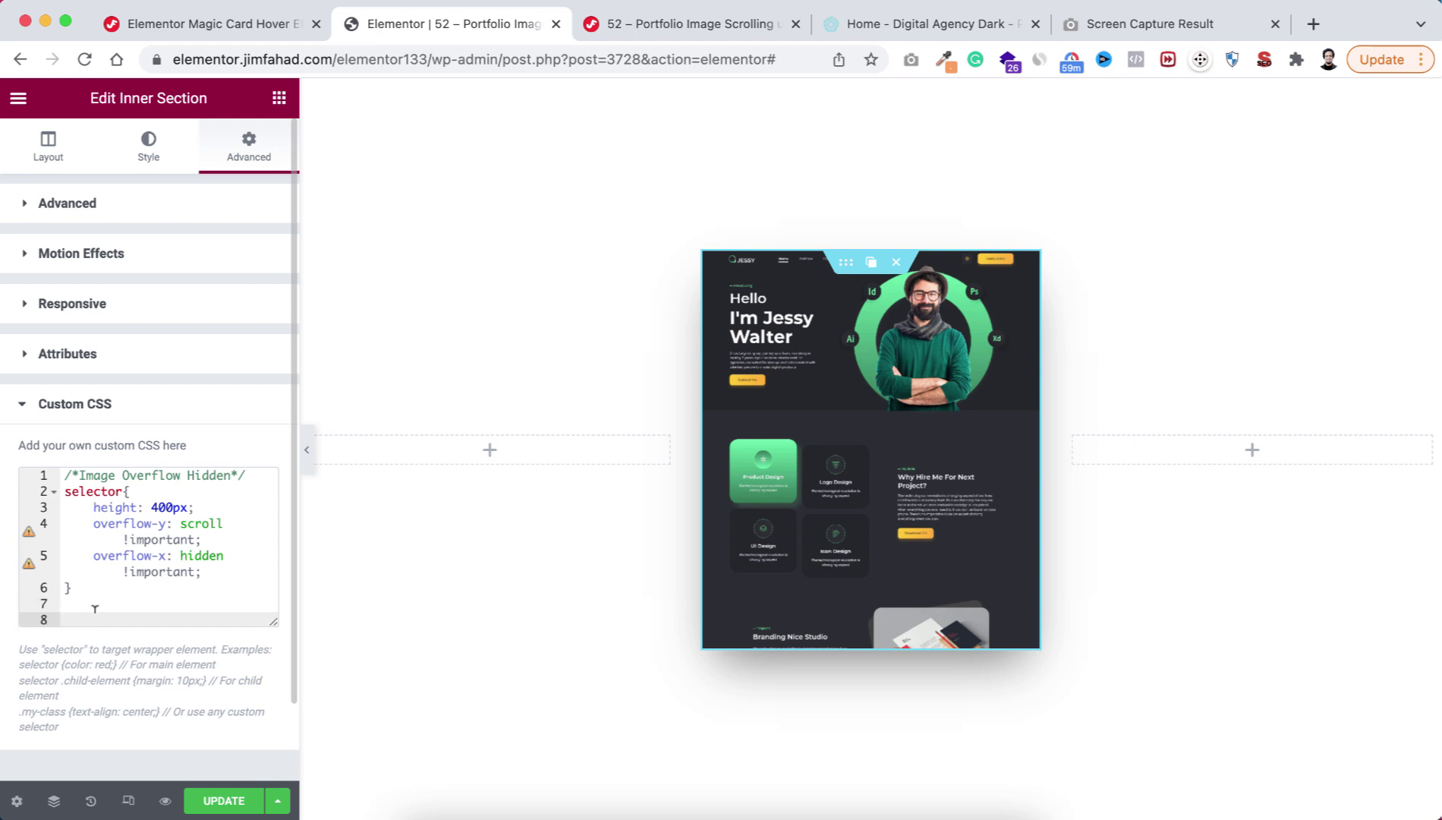
{"action": "type", "text": "/*ScrollBar Design*/ selector::-webkit-scrollbar{     width: 4px;     background: #777777; } selector::-webkit-scrollbar-thumb{     background: red; }"}
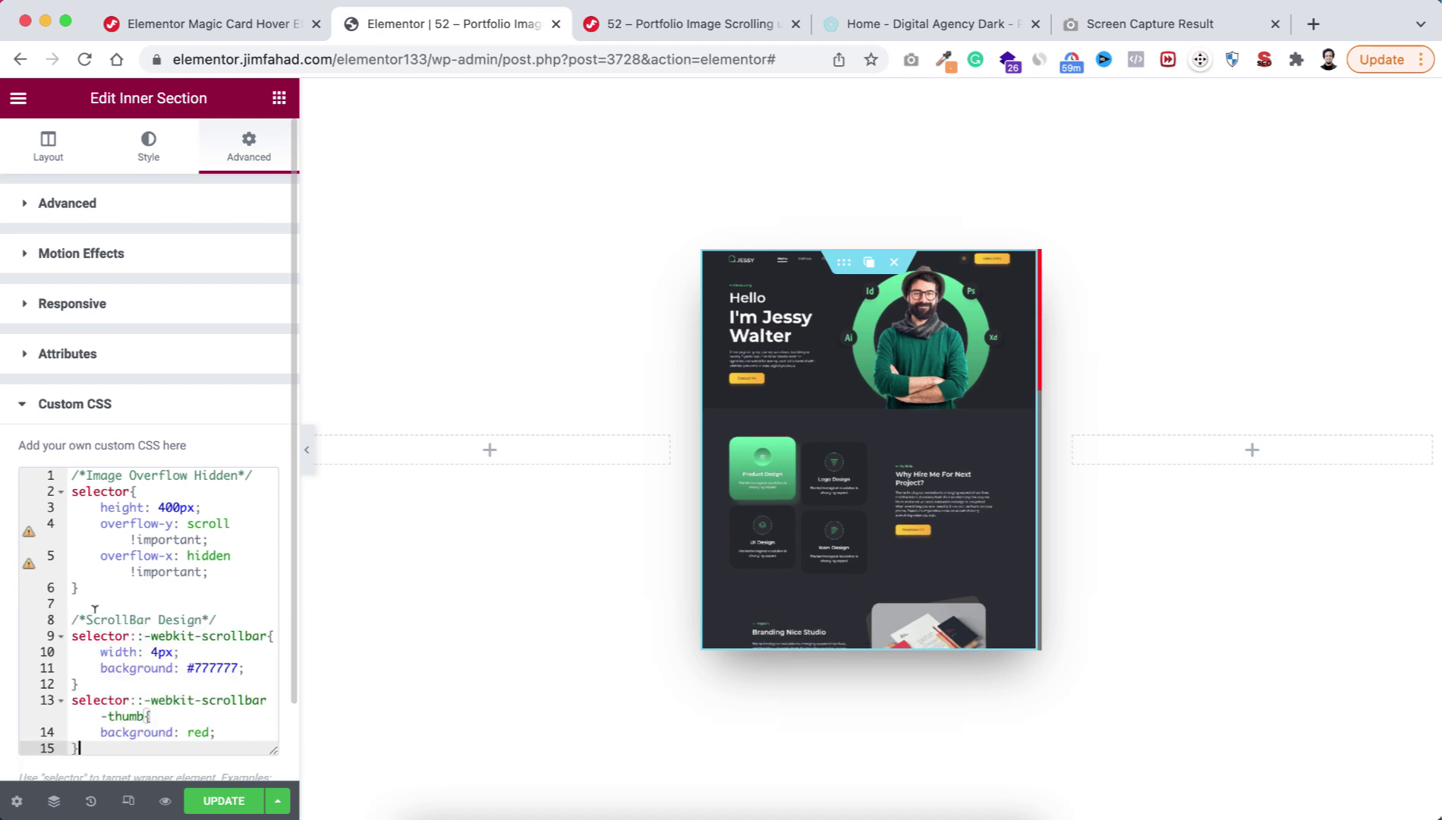
{"action": "left_click", "coordinate": [309, 453]}
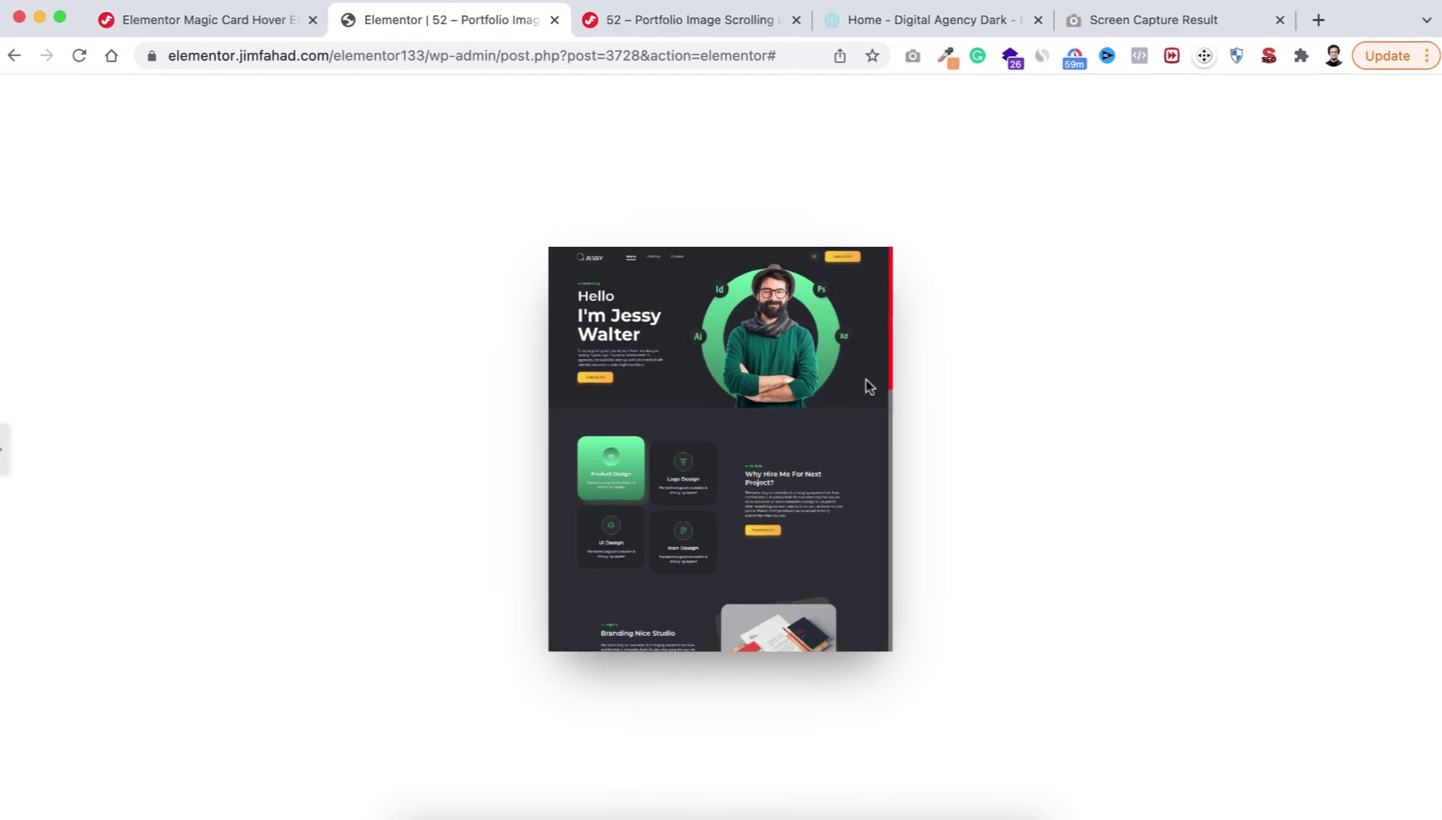
{"action": "scroll", "coordinate": [948, 349], "scroll_direction": "down", "scroll_amount": 10}
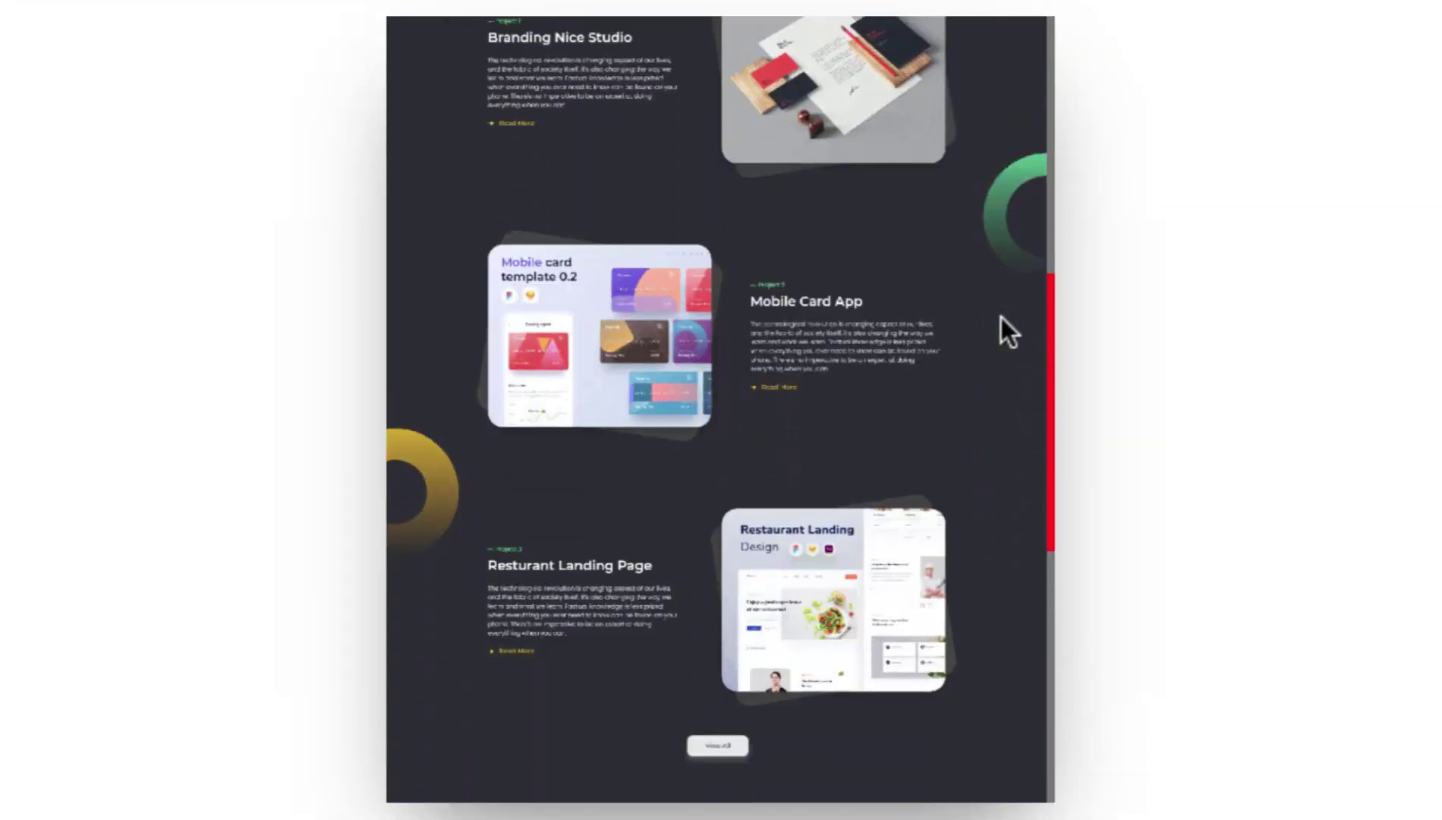
{"action": "scroll", "coordinate": [1002, 318], "scroll_direction": "down", "scroll_amount": 5}
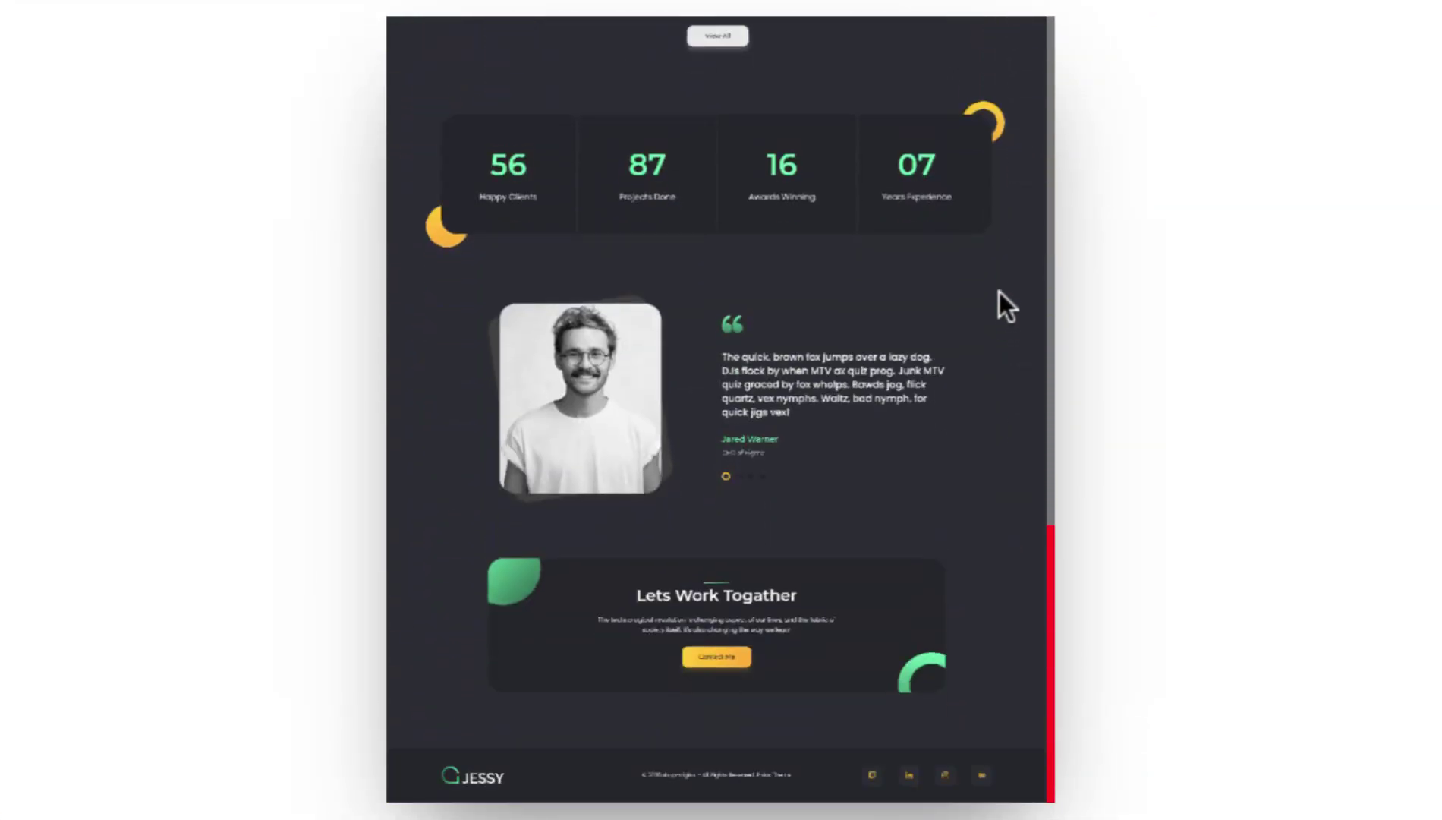
{"action": "scroll", "coordinate": [1000, 291], "scroll_direction": "up", "scroll_amount": 15}
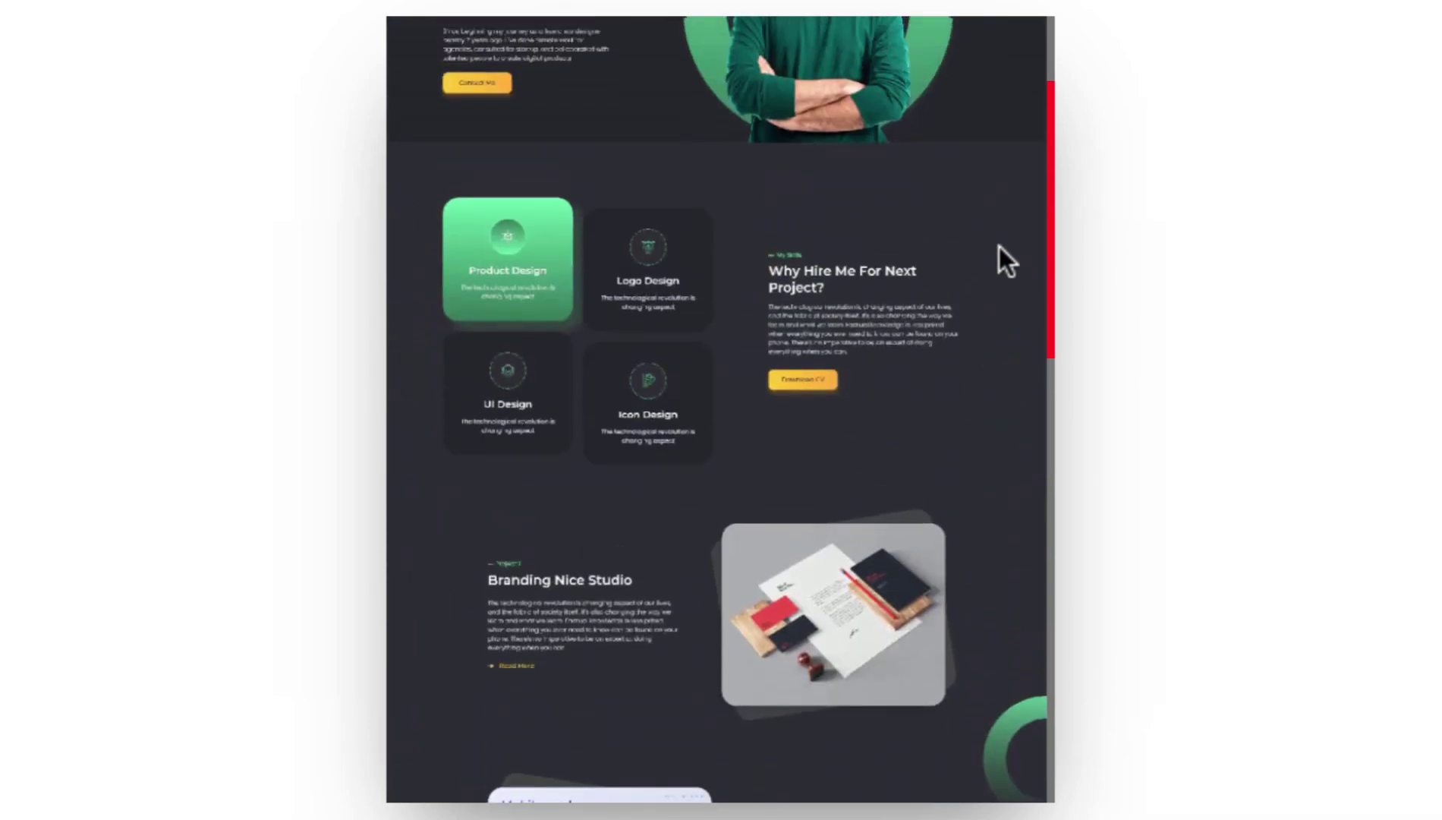
{"action": "scroll", "coordinate": [1000, 246], "scroll_direction": "up", "scroll_amount": 3}
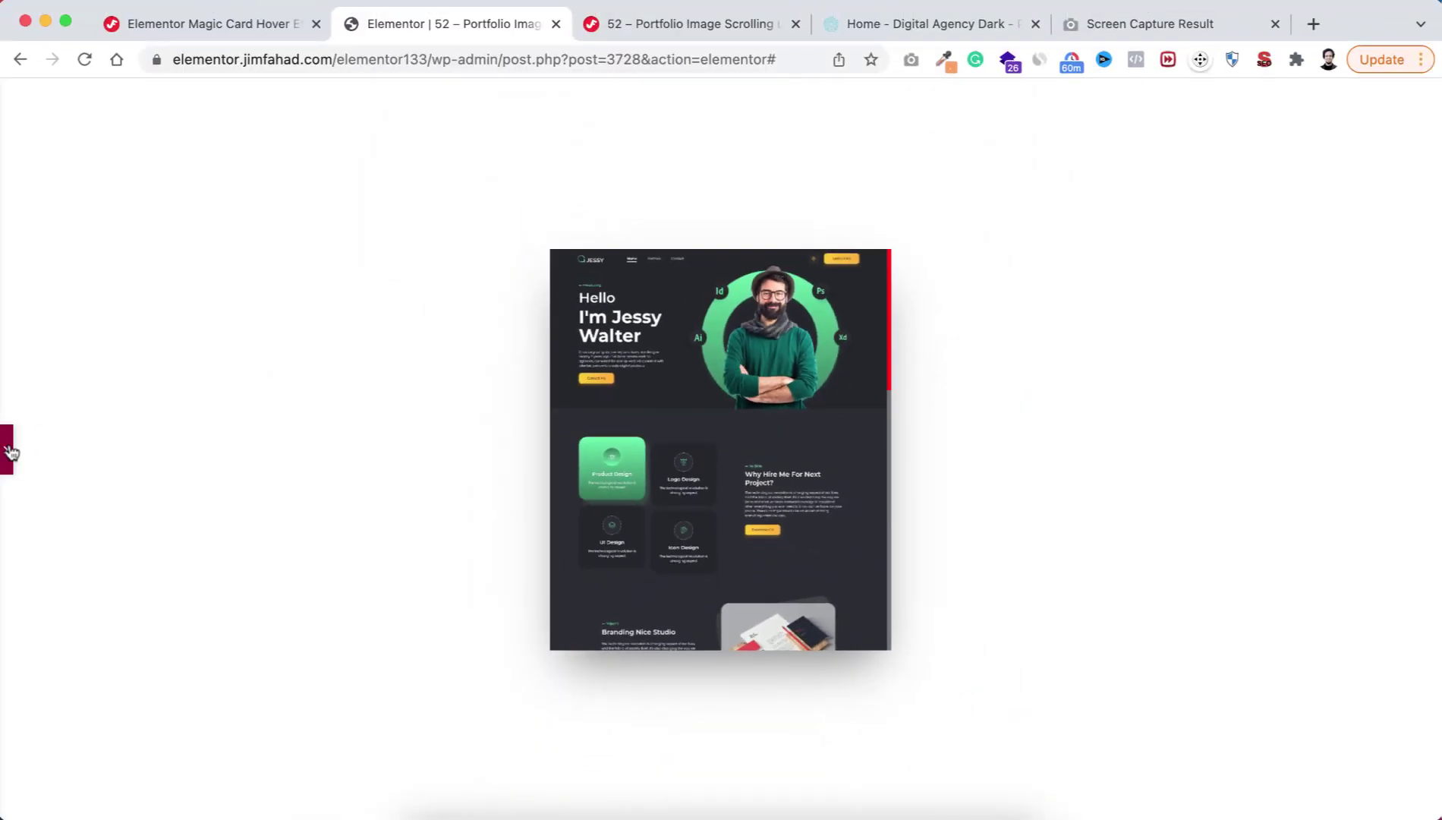
{"action": "left_click", "coordinate": [9, 453]}
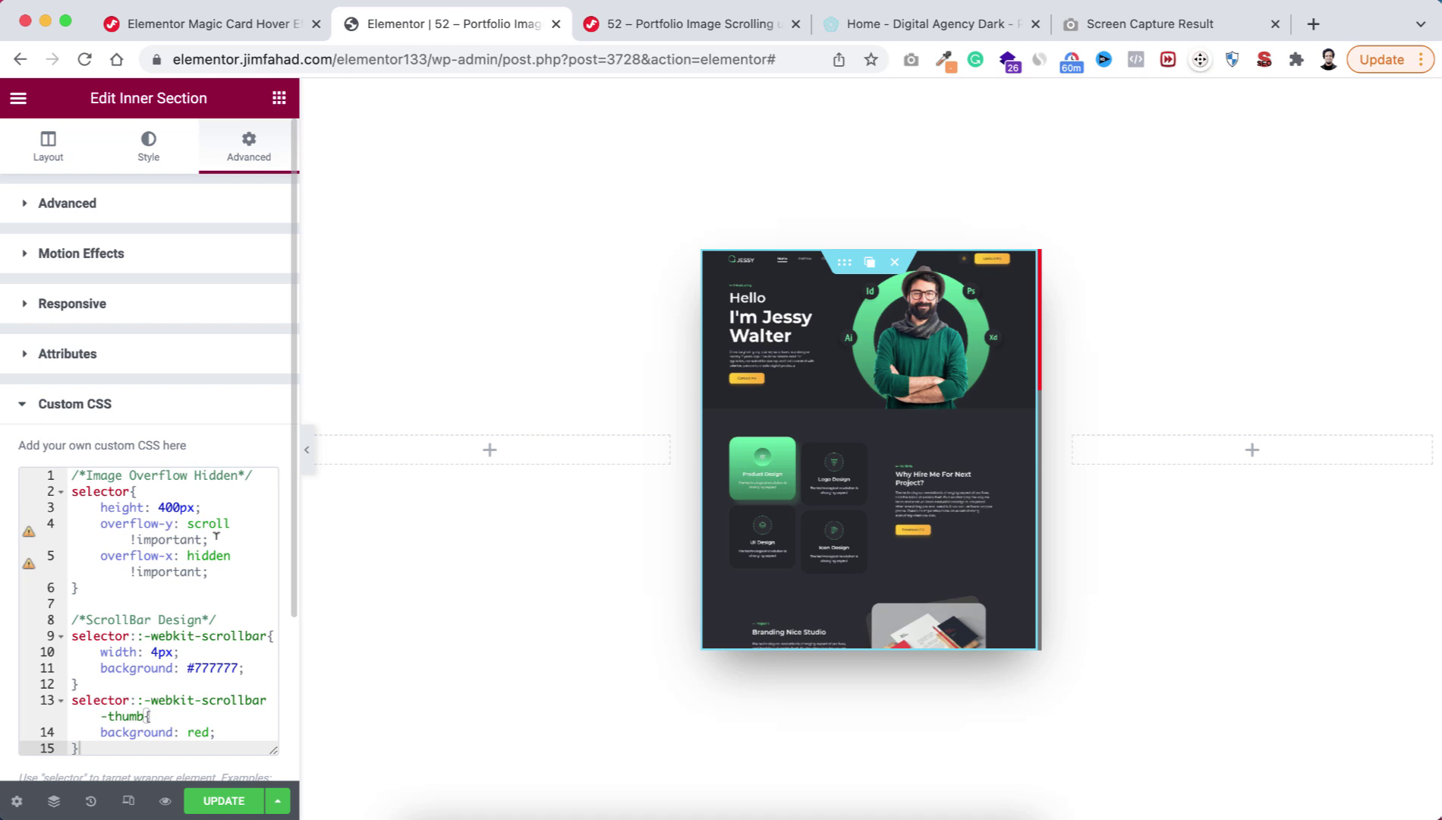
{"action": "scroll", "coordinate": [210, 581], "scroll_direction": "down", "scroll_amount": 2}
{"action": "scroll", "coordinate": [210, 581], "scroll_direction": "down", "scroll_amount": 1}
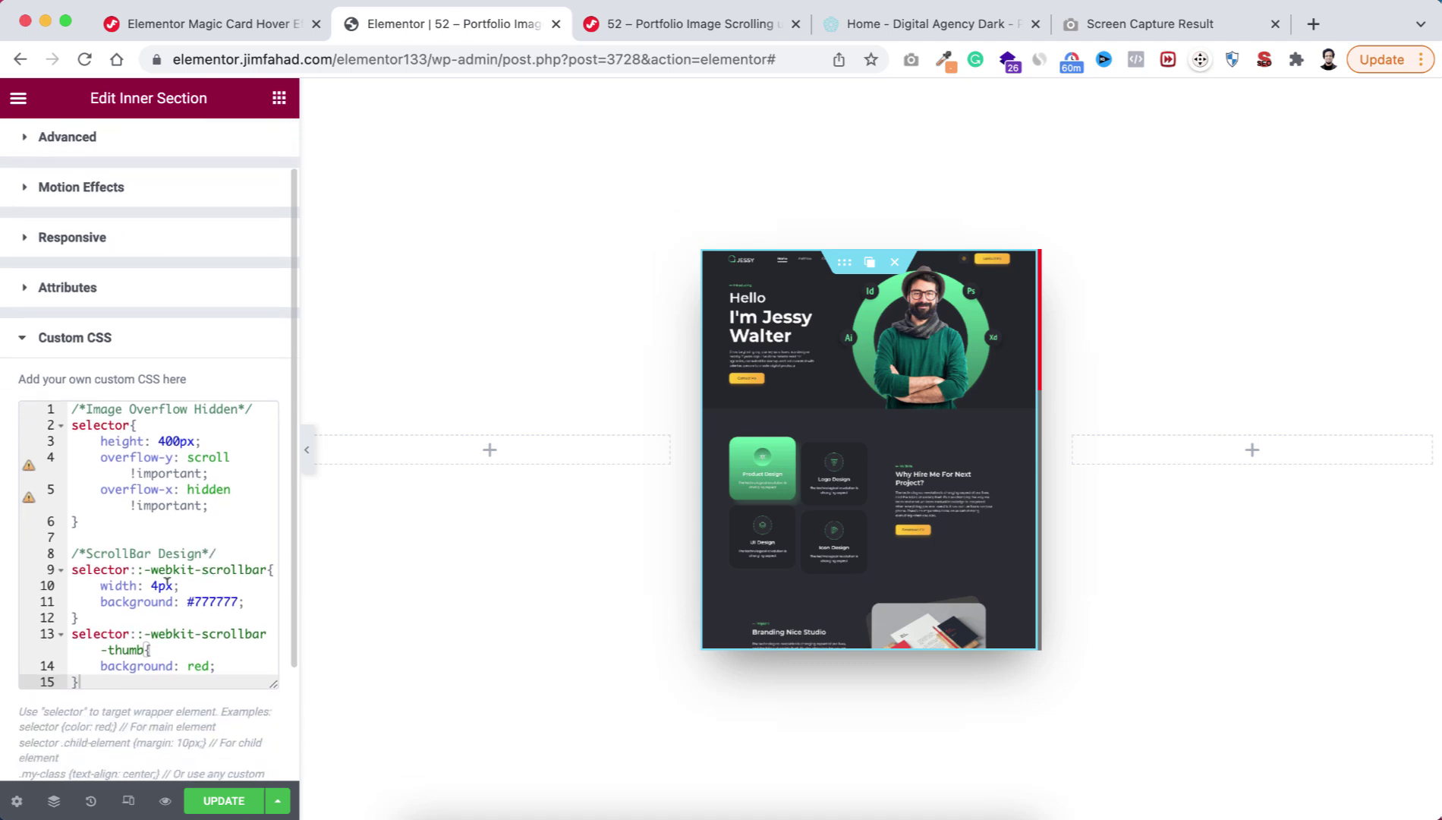
{"action": "left_click", "coordinate": [151, 586]}
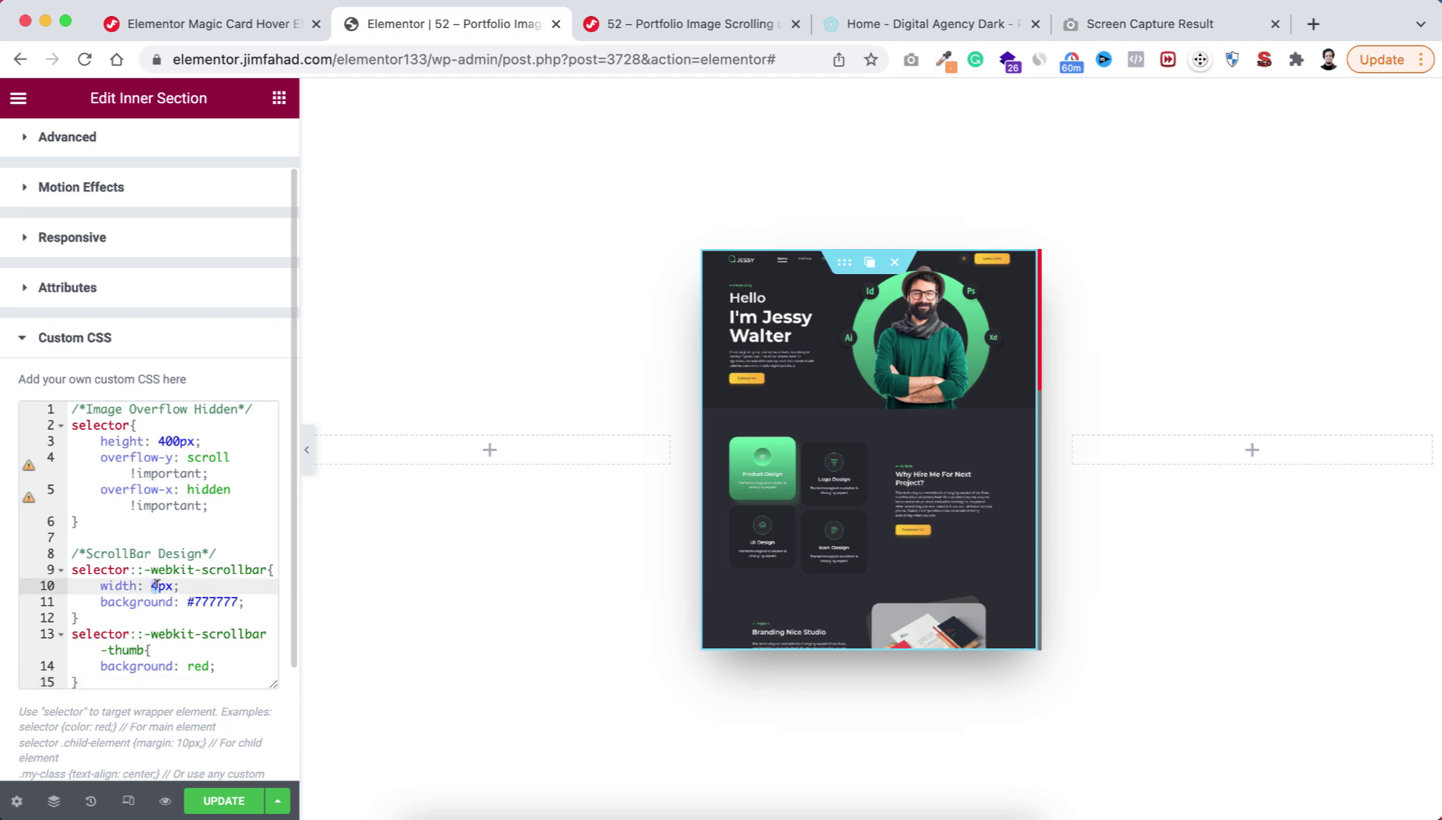
{"action": "type", "text": "0"}
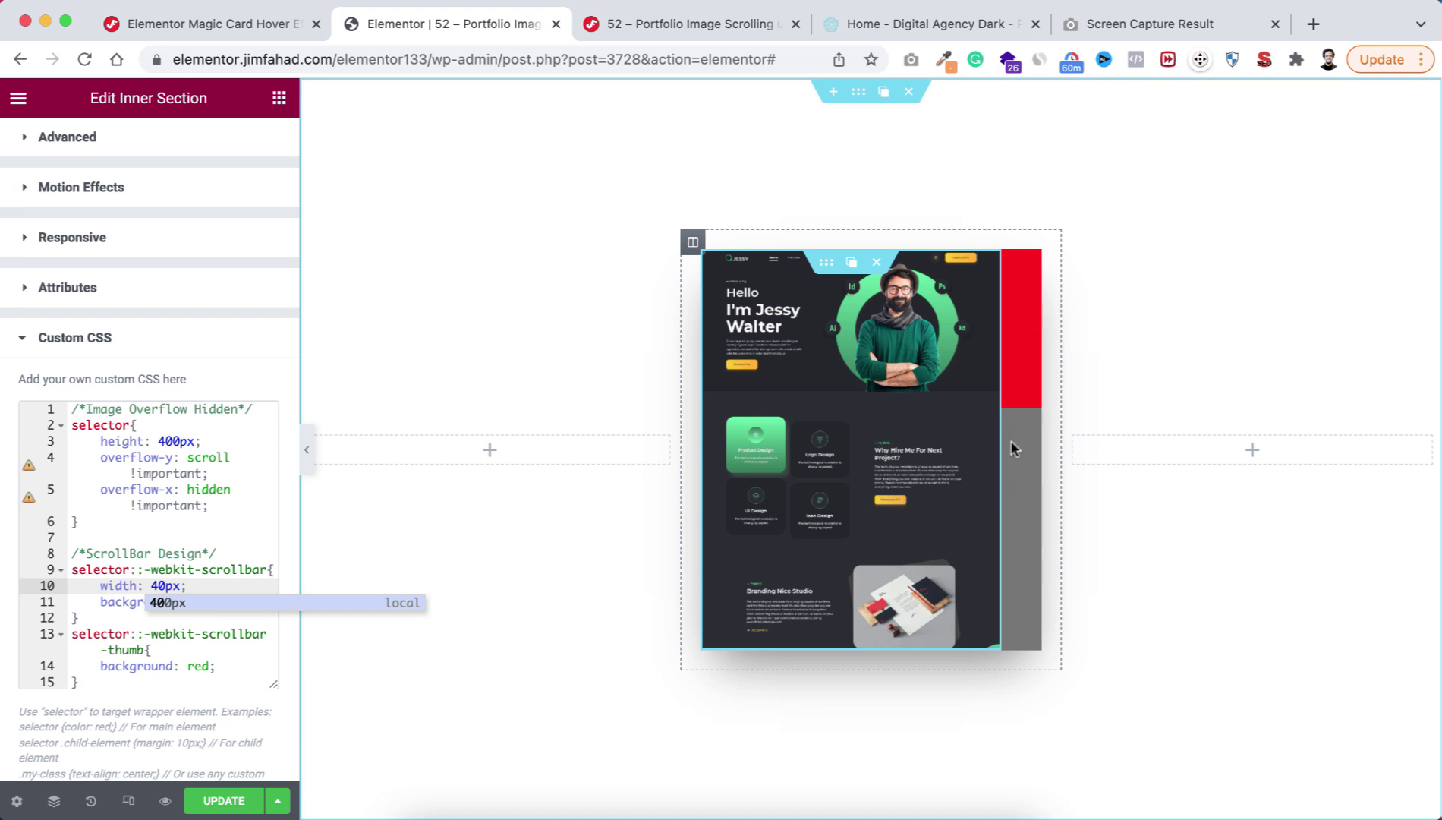
{"action": "key", "text": "BackSpace"}
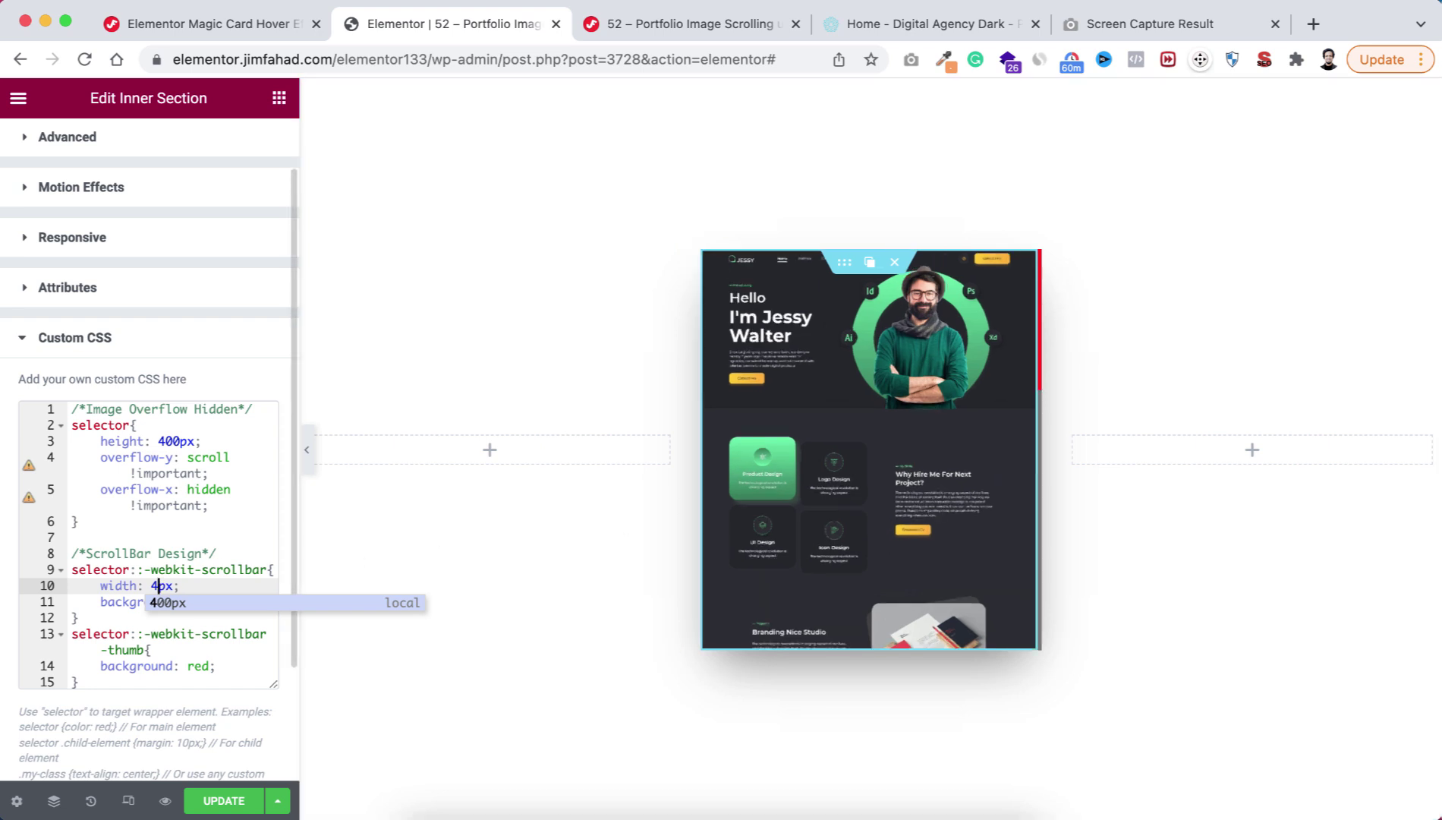
{"action": "left_click", "coordinate": [123, 601]}
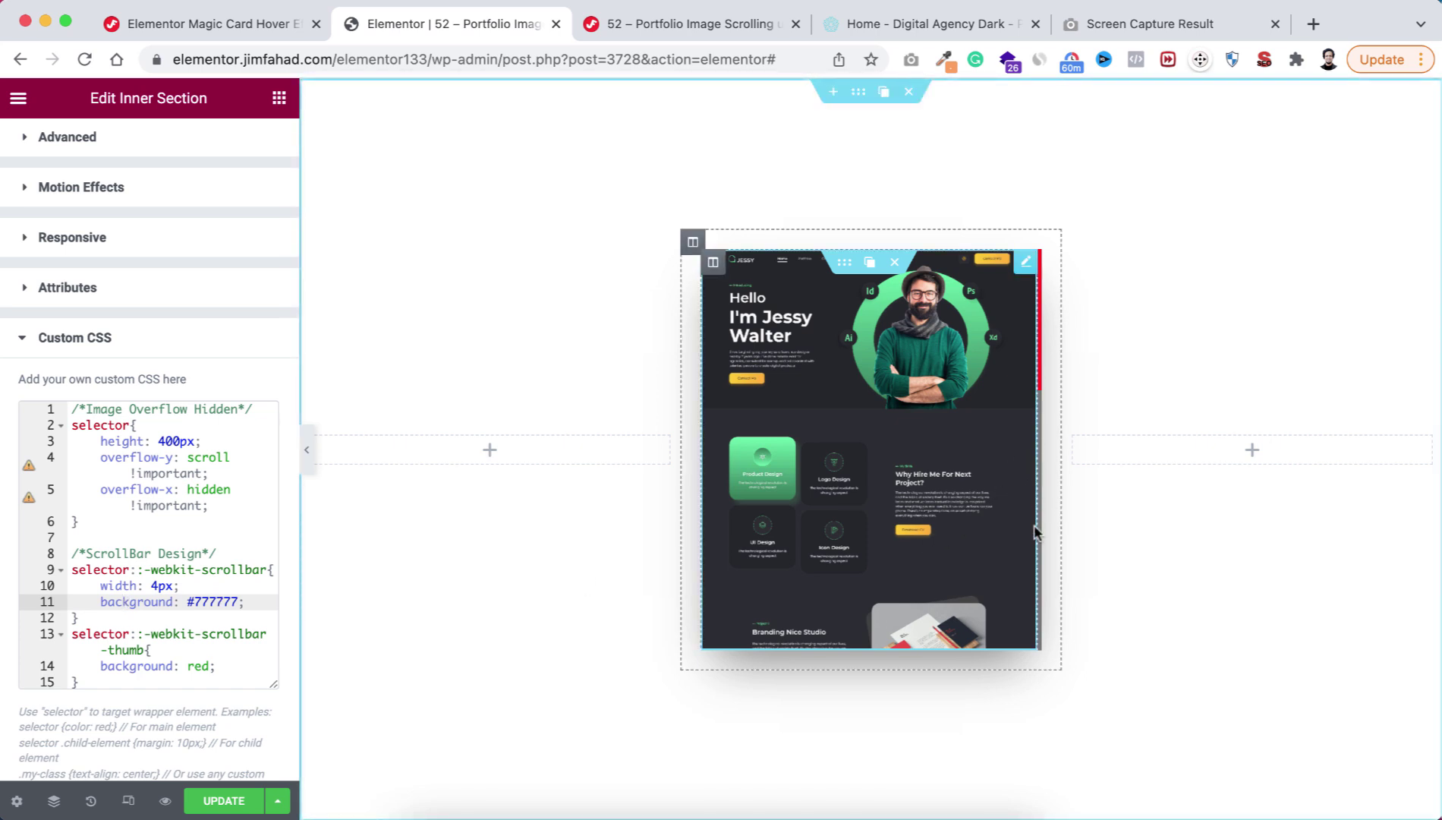
{"action": "left_click_drag", "start_coordinate": [190, 601], "coordinate": [240, 601]}
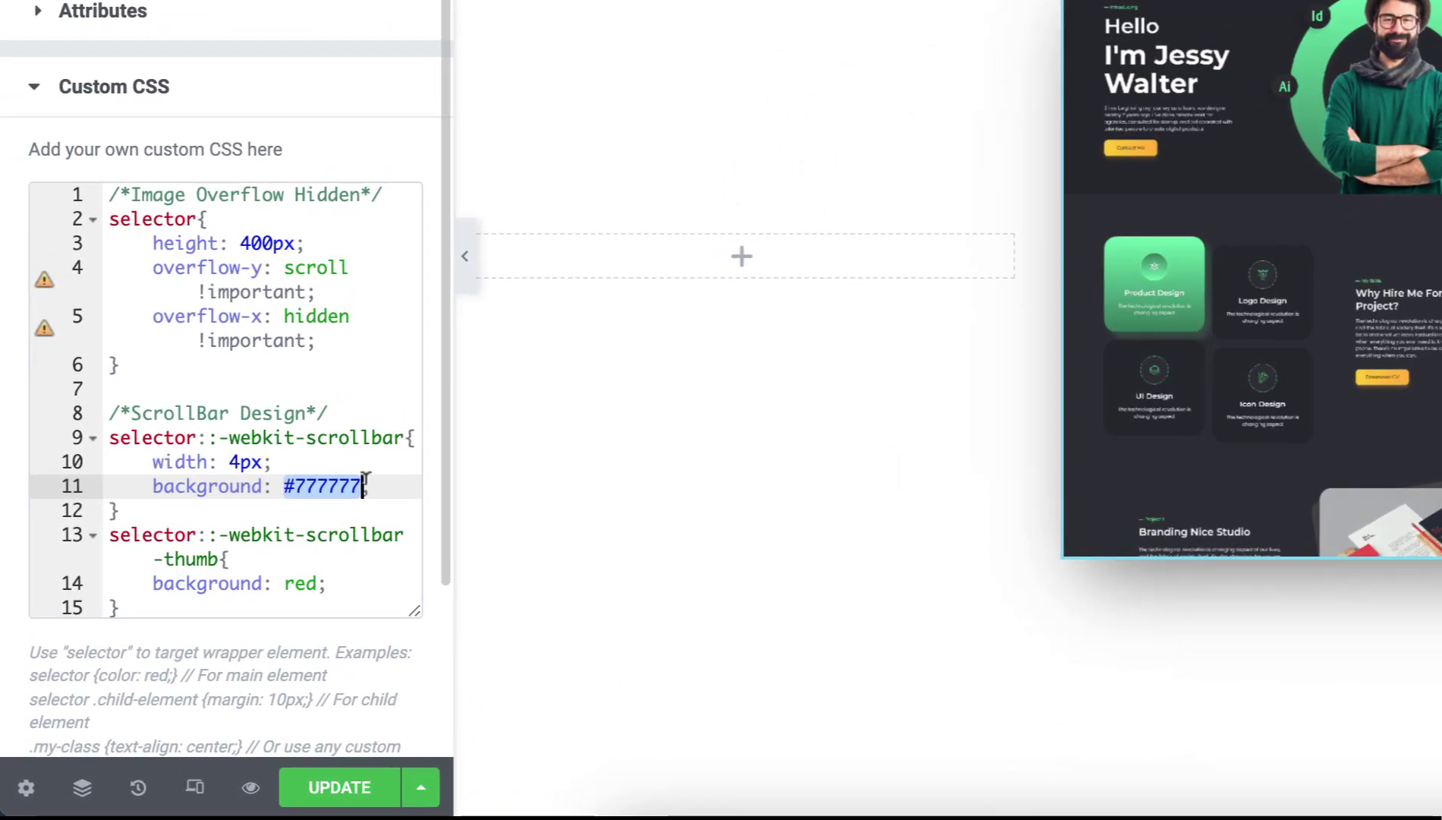
{"action": "type", "text": "green"}
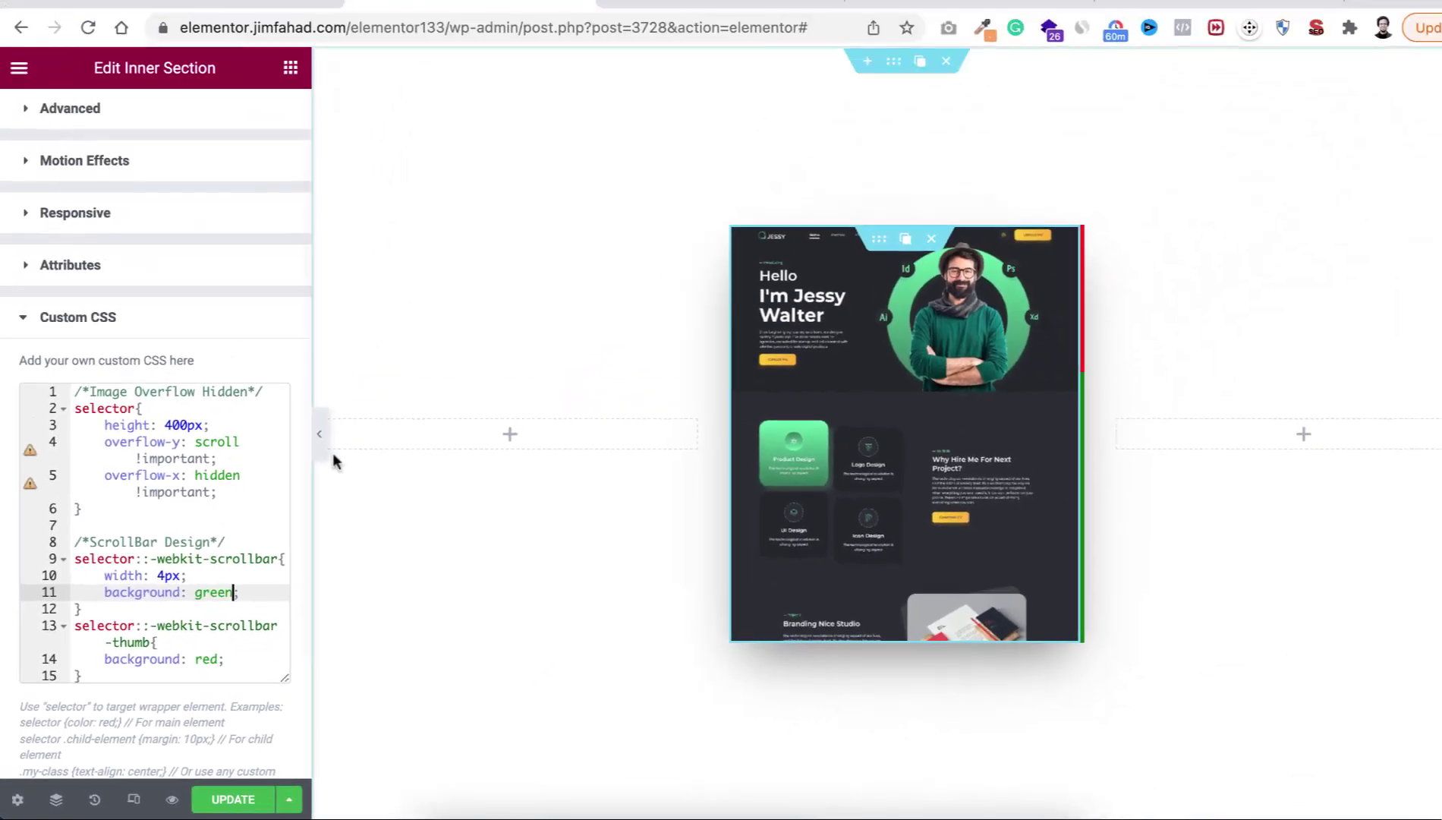
{"action": "left_click", "coordinate": [320, 435]}
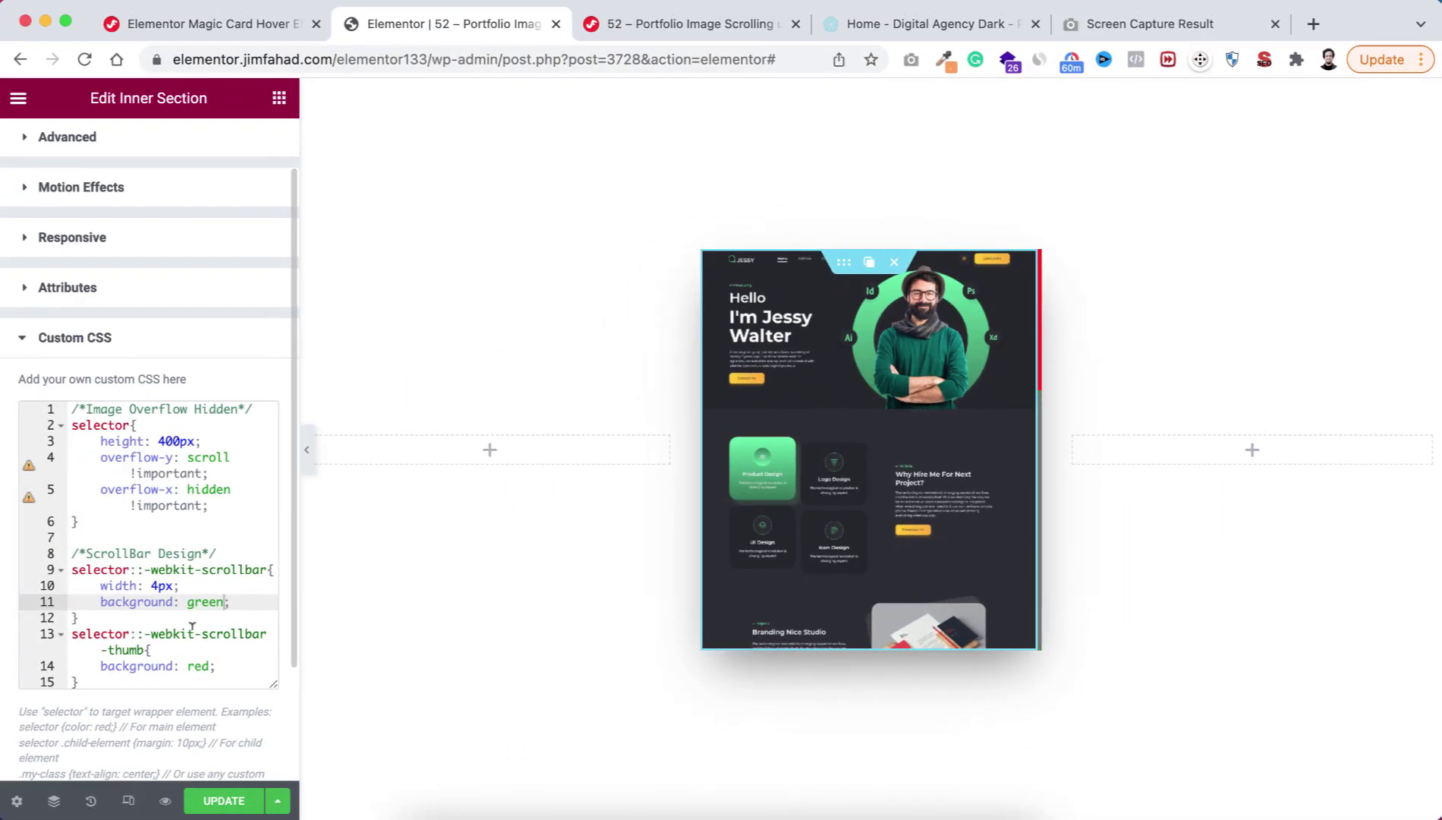
{"action": "key", "text": "ctrl+z"}
{"action": "left_click", "coordinate": [183, 666]}
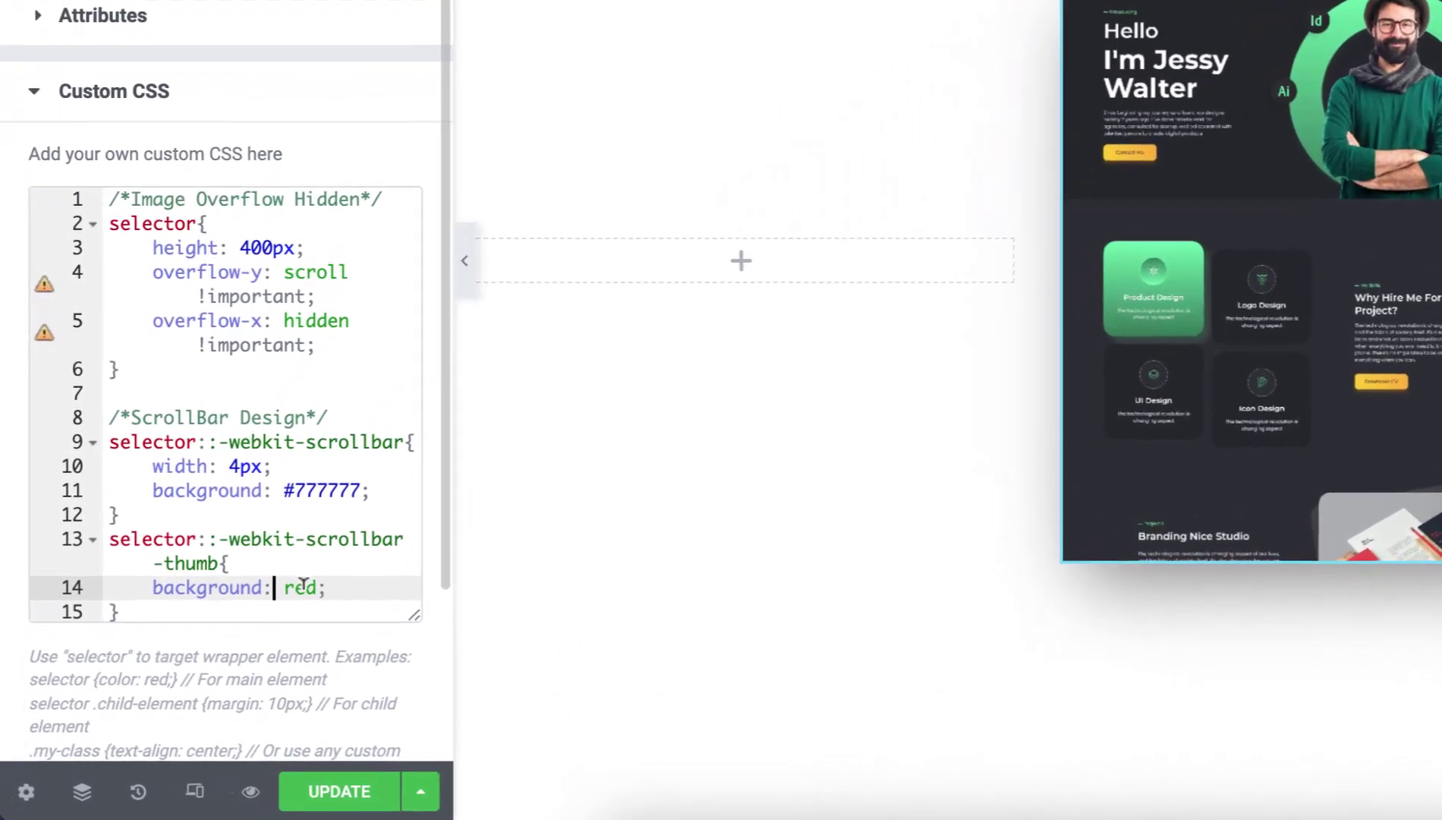
- Replace 'red' with 'yellow' as the thumb colour on Custom CSS line 14
{"action": "double_click", "coordinate": [200, 665]}
{"action": "type", "text": "yellow"}
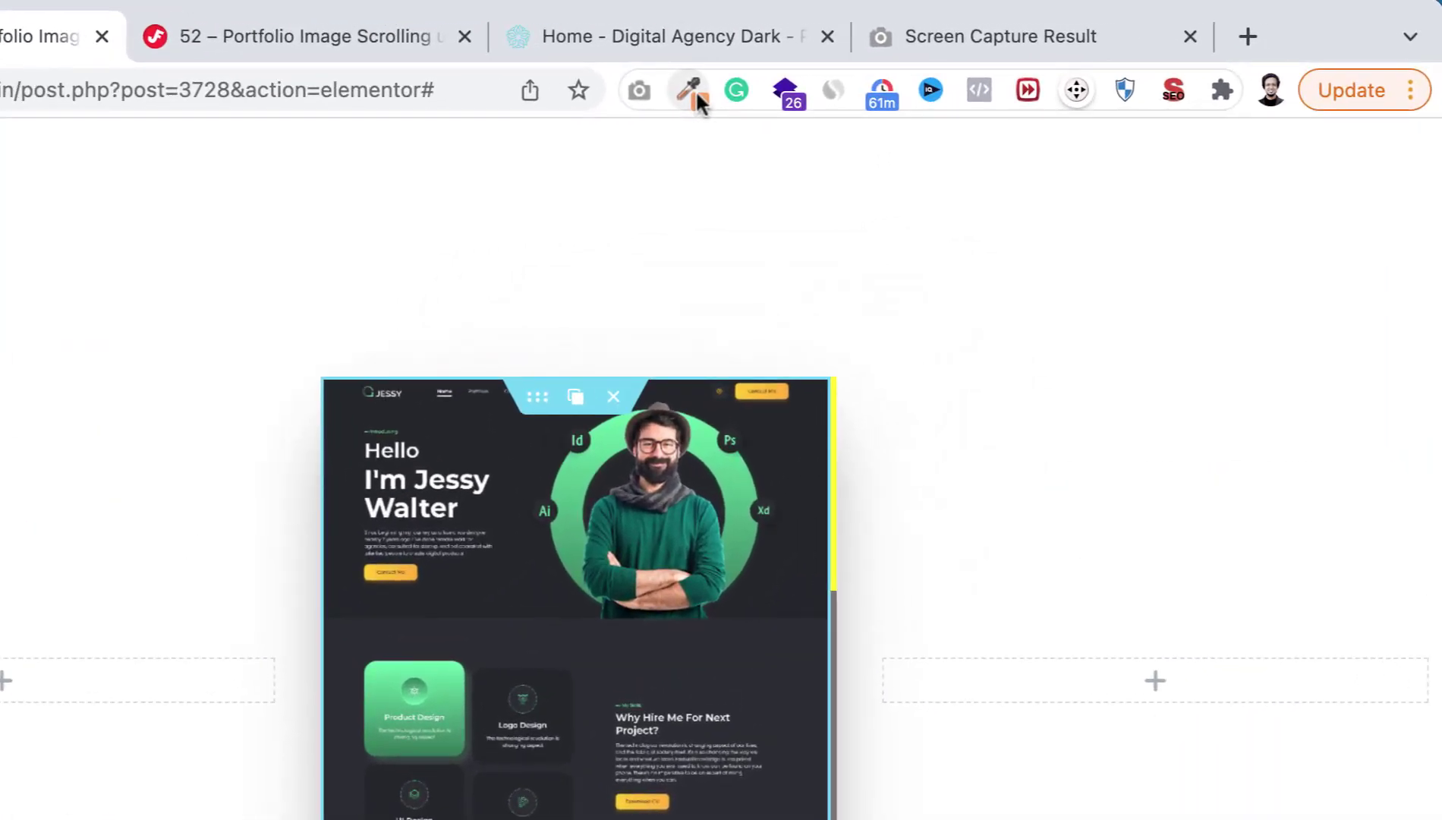
- Sample the green #5BDE9C from the Product Design card with ColorZilla's page picker
{"action": "right_click", "coordinate": [944, 61]}
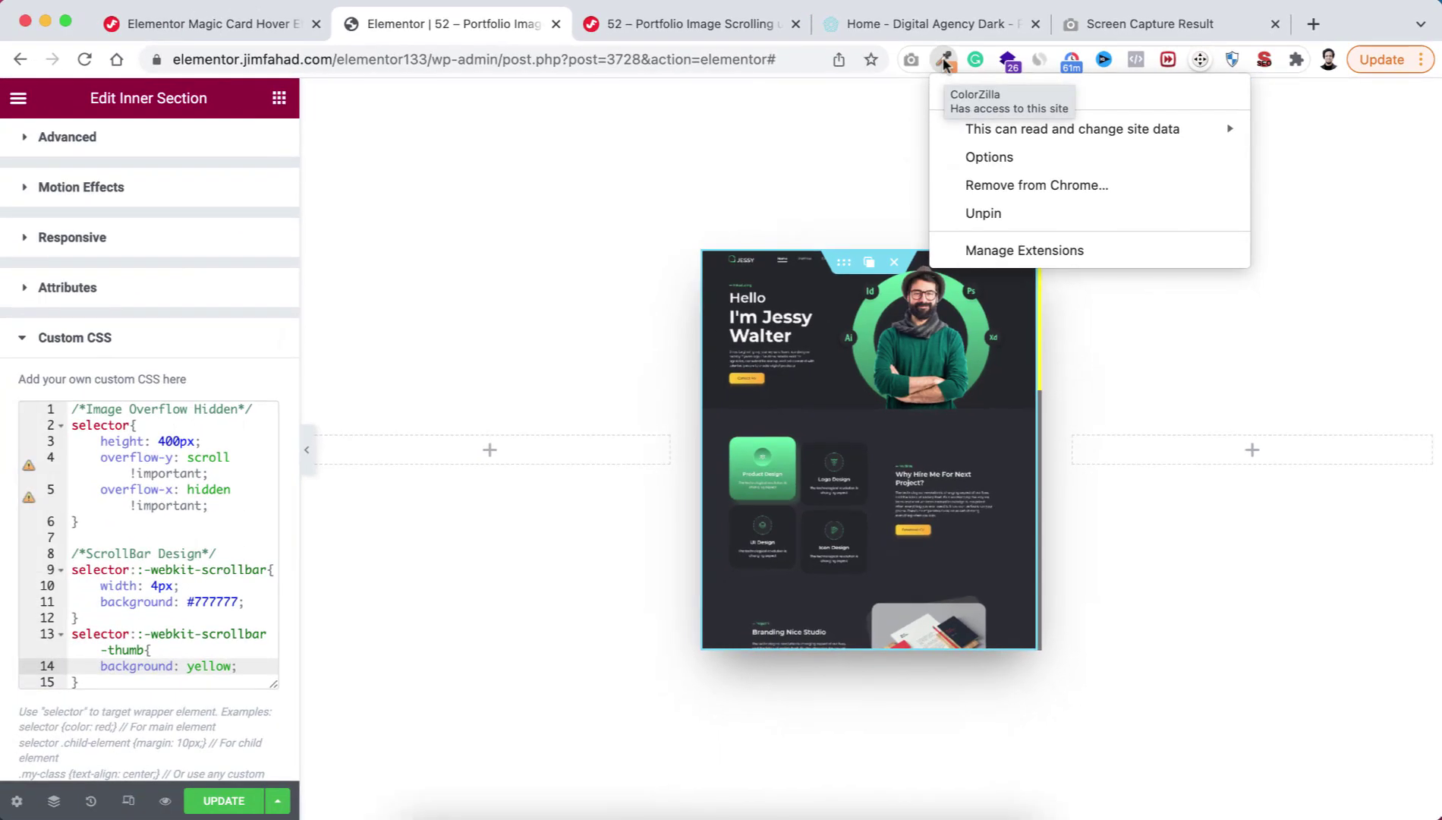
{"action": "key", "text": "Escape"}
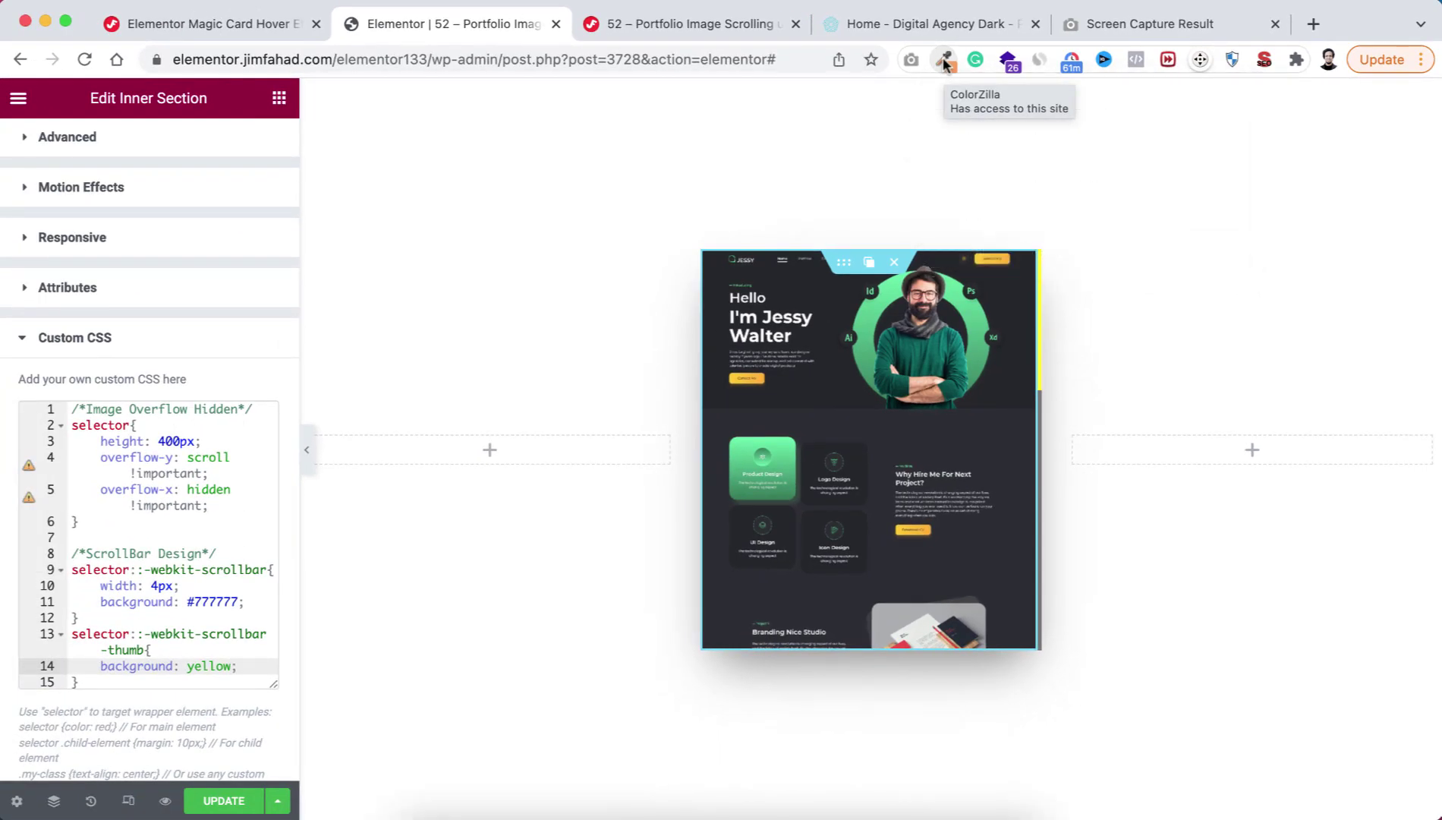
{"action": "left_click", "coordinate": [943, 61]}
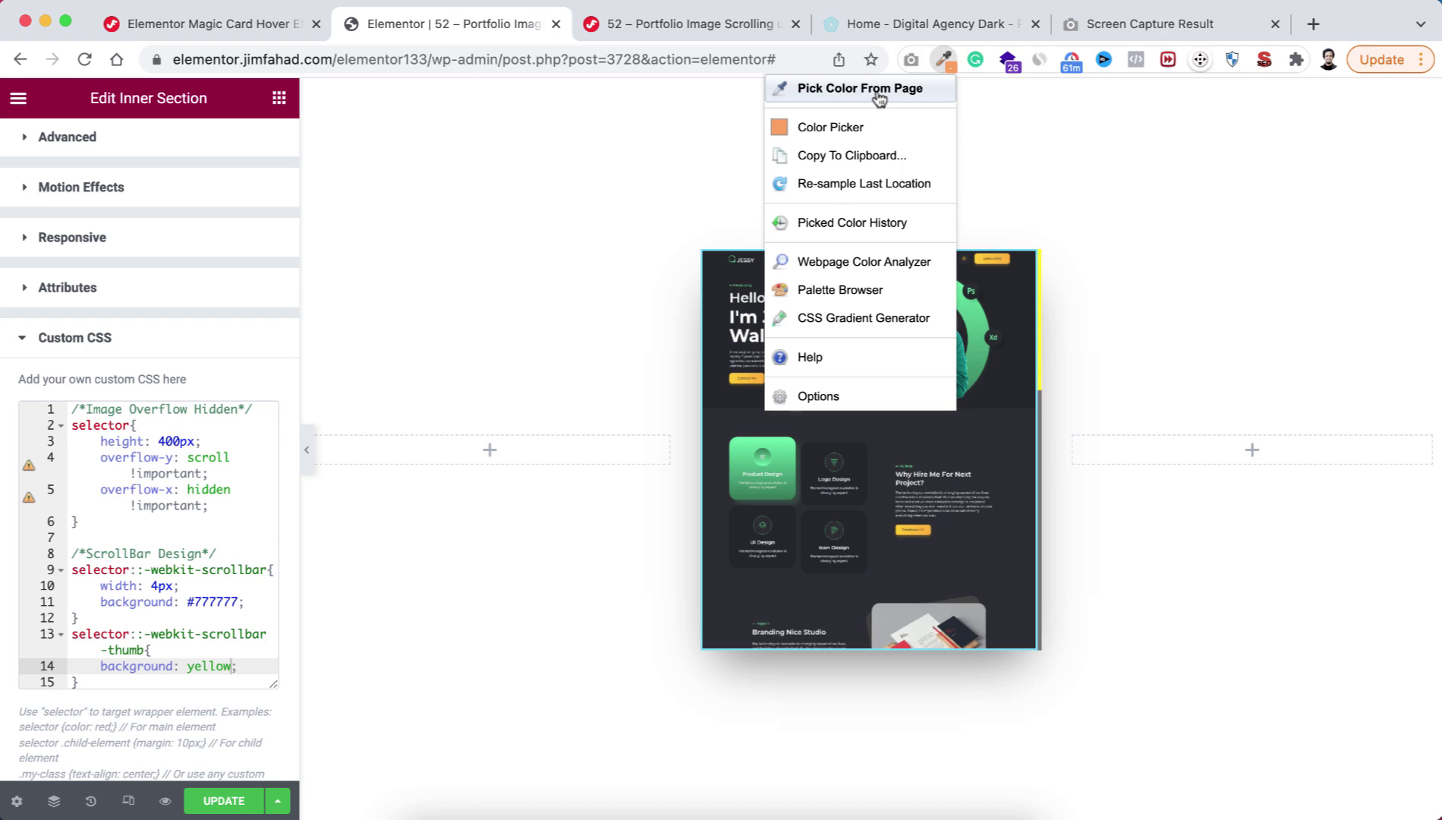
{"action": "left_click", "coordinate": [832, 90]}
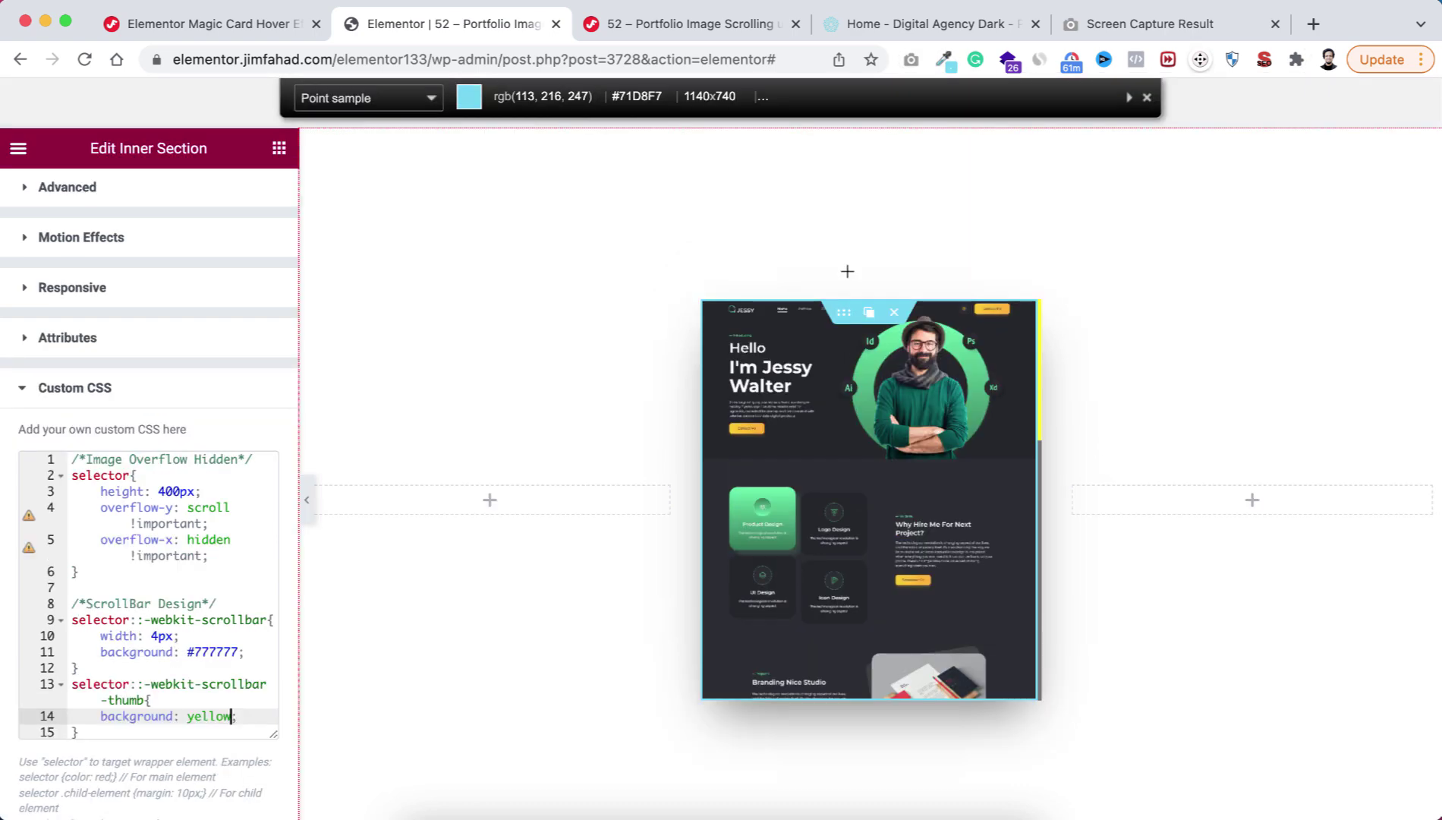
{"action": "left_click", "coordinate": [742, 499]}
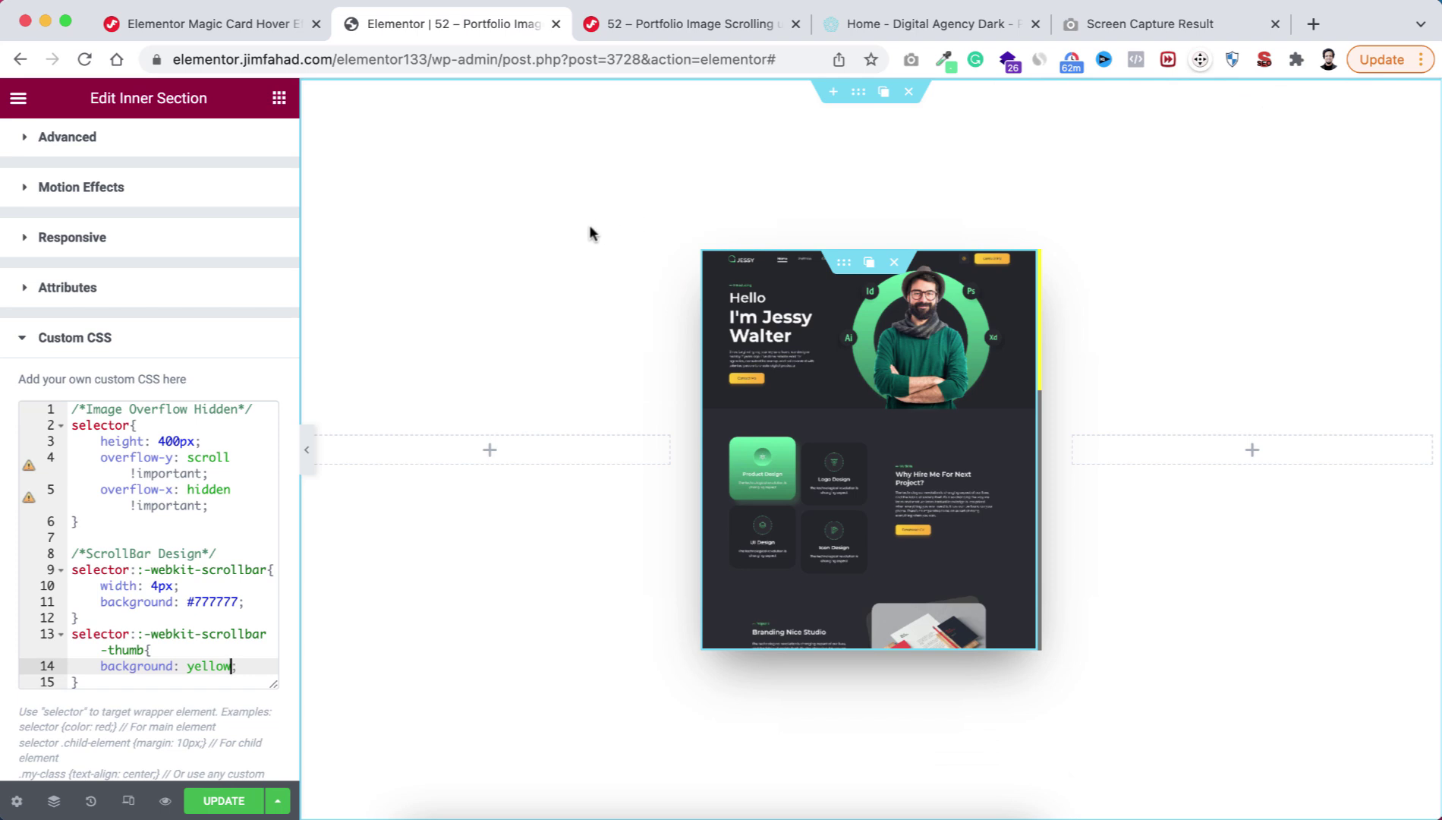
- Replace 'yellow' with #5BDE9C on CSS line 14 and preview the page
{"action": "double_click", "coordinate": [197, 665]}
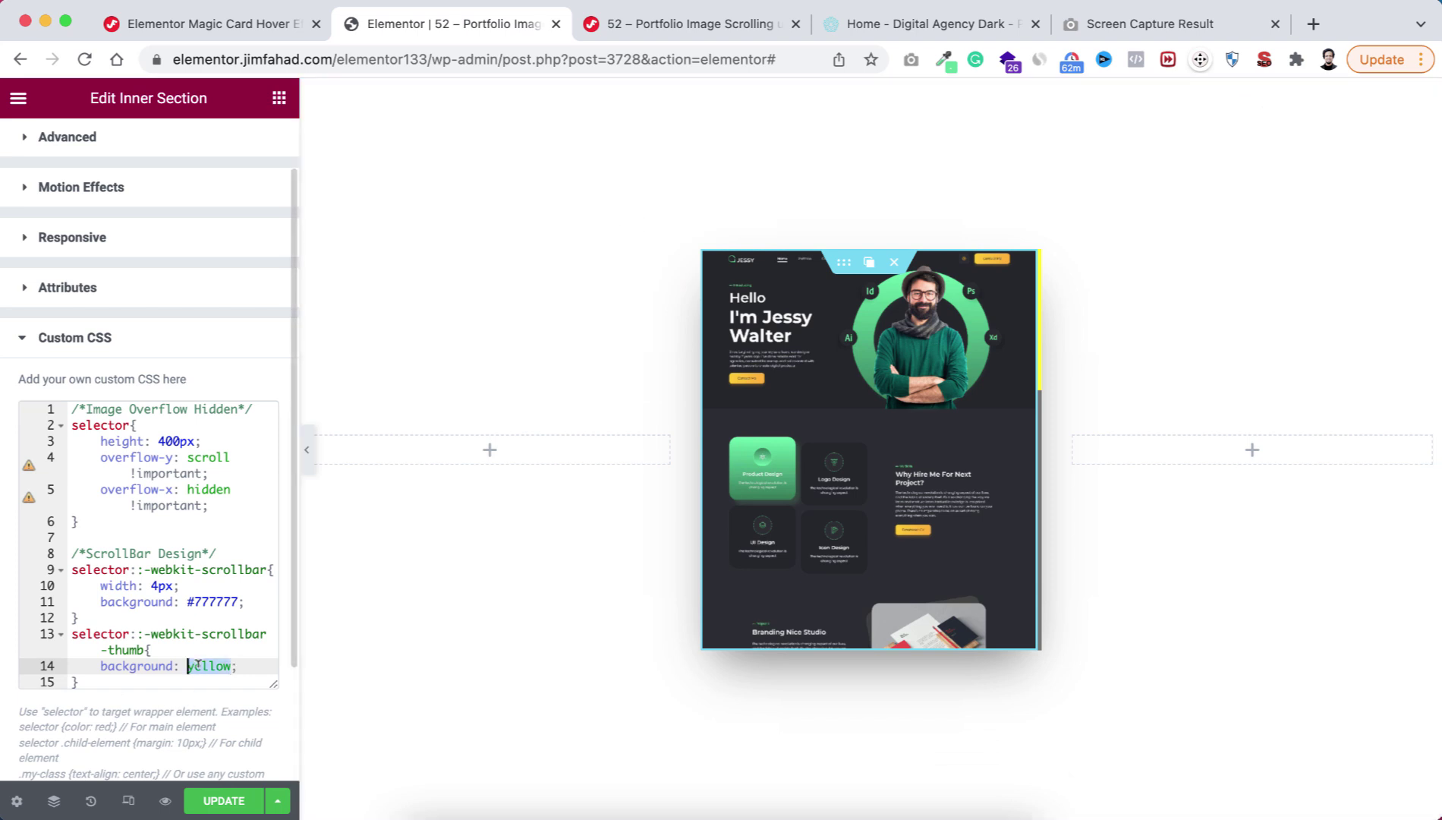
{"action": "key", "text": "super+v"}
{"action": "left_click", "coordinate": [306, 460]}
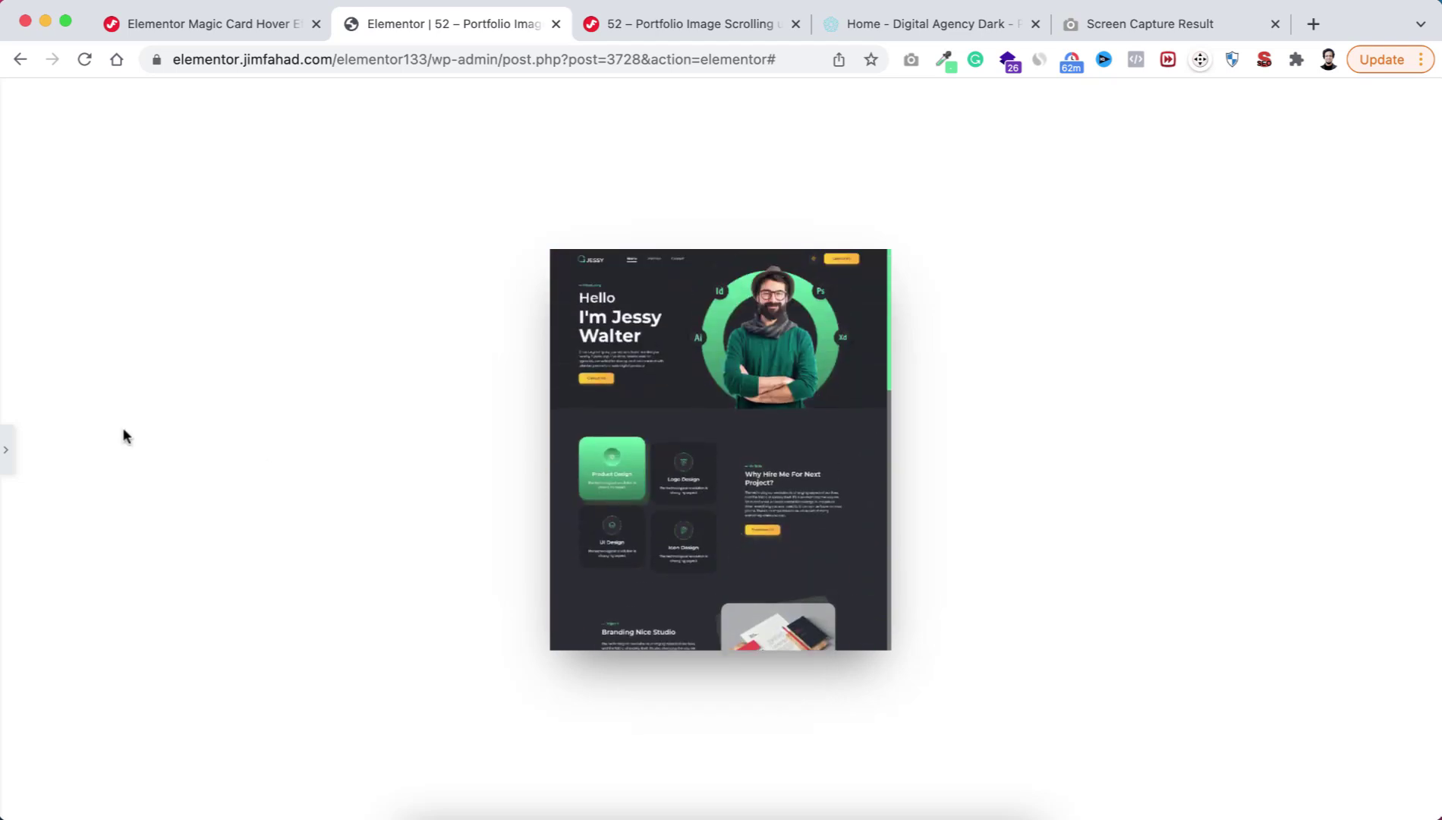
- Reopen the Elementor panel, showing the section's Custom CSS with the #5BDE9C thumb
{"action": "left_click", "coordinate": [5, 449]}
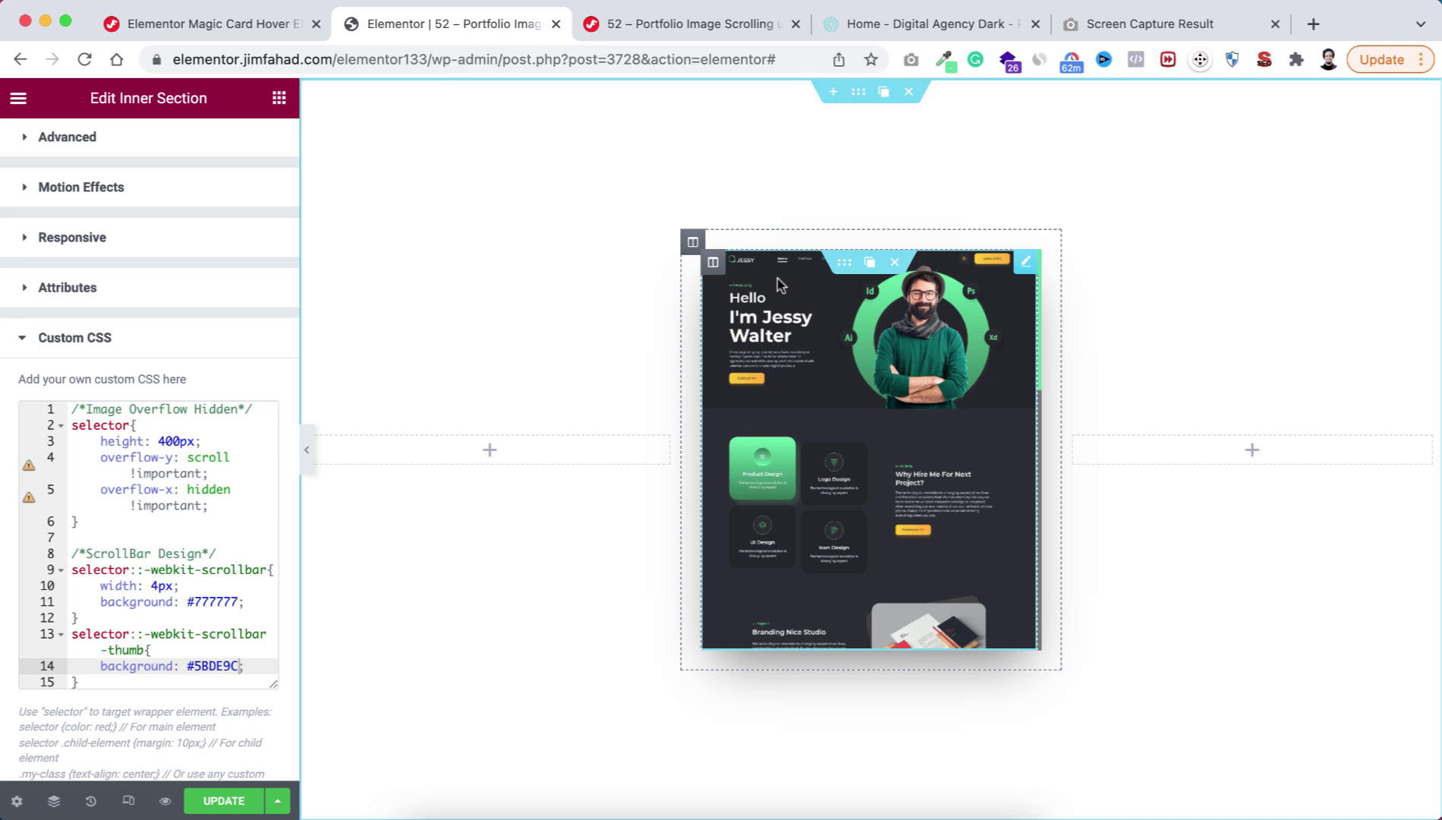
{"action": "mouse_move", "coordinate": [693, 244]}
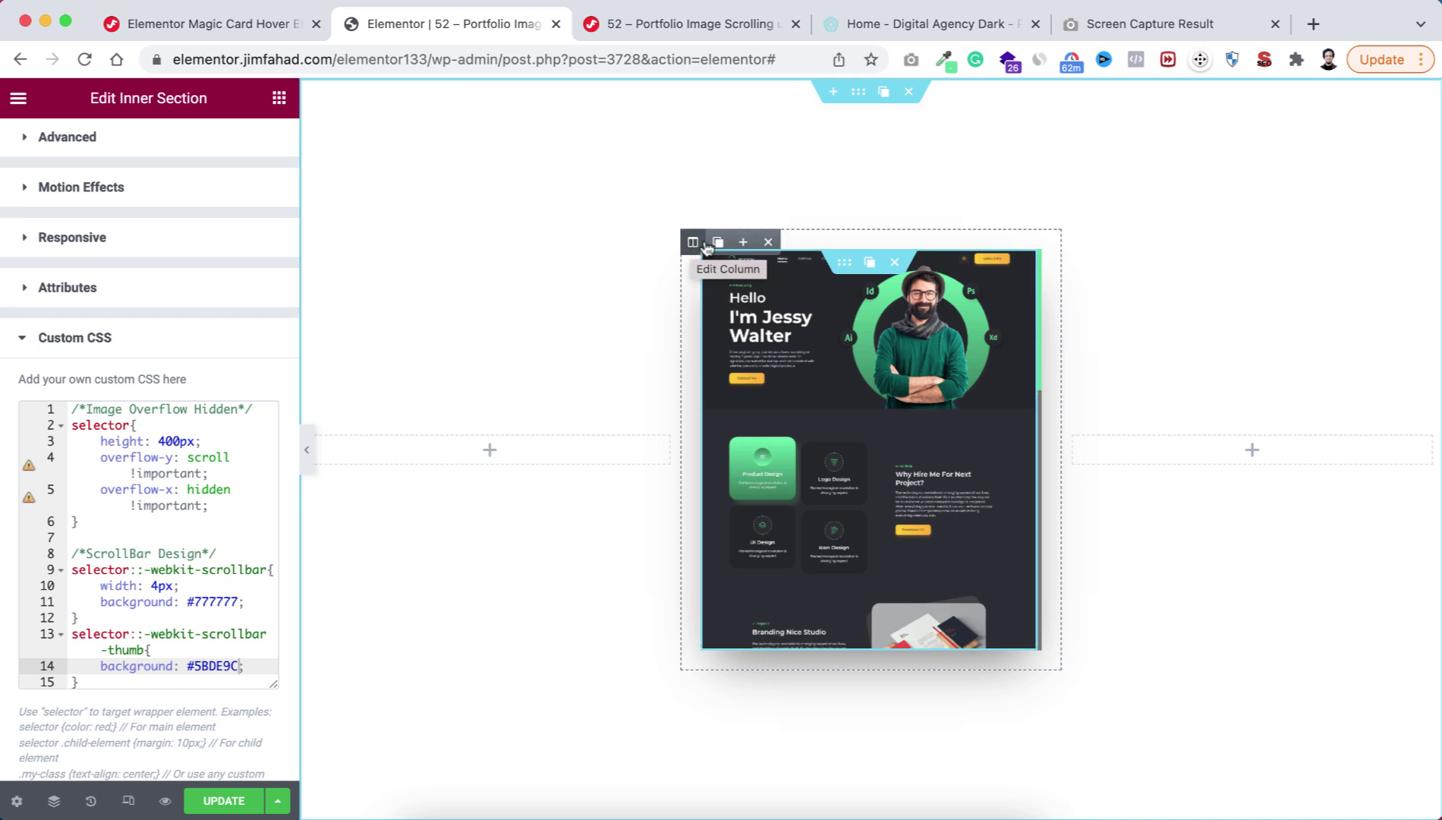
- Duplicate the scrolling screenshot column twice and delete the two empty placeholder columns
{"action": "left_click", "coordinate": [718, 241]}
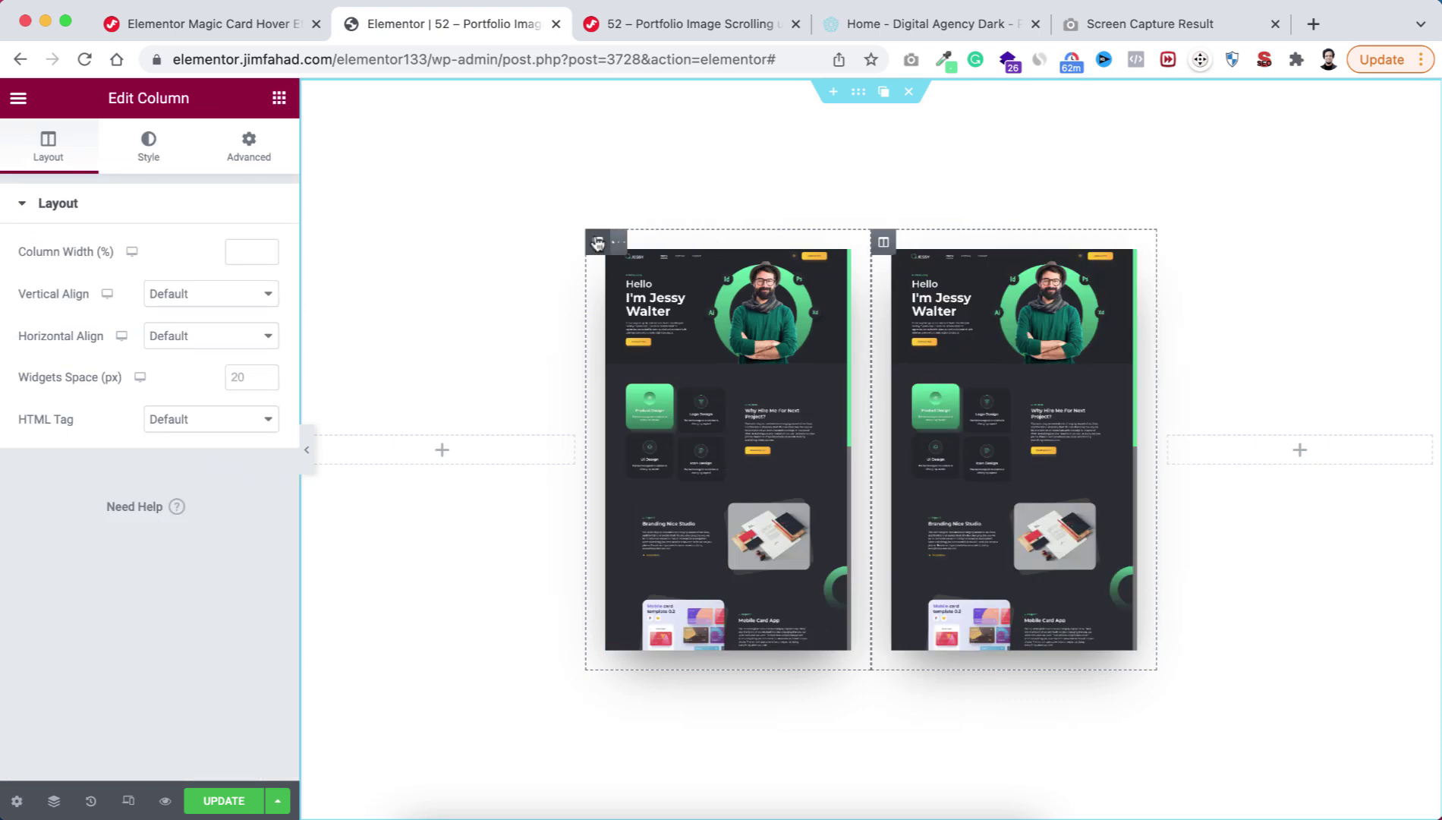
{"action": "left_click", "coordinate": [623, 242]}
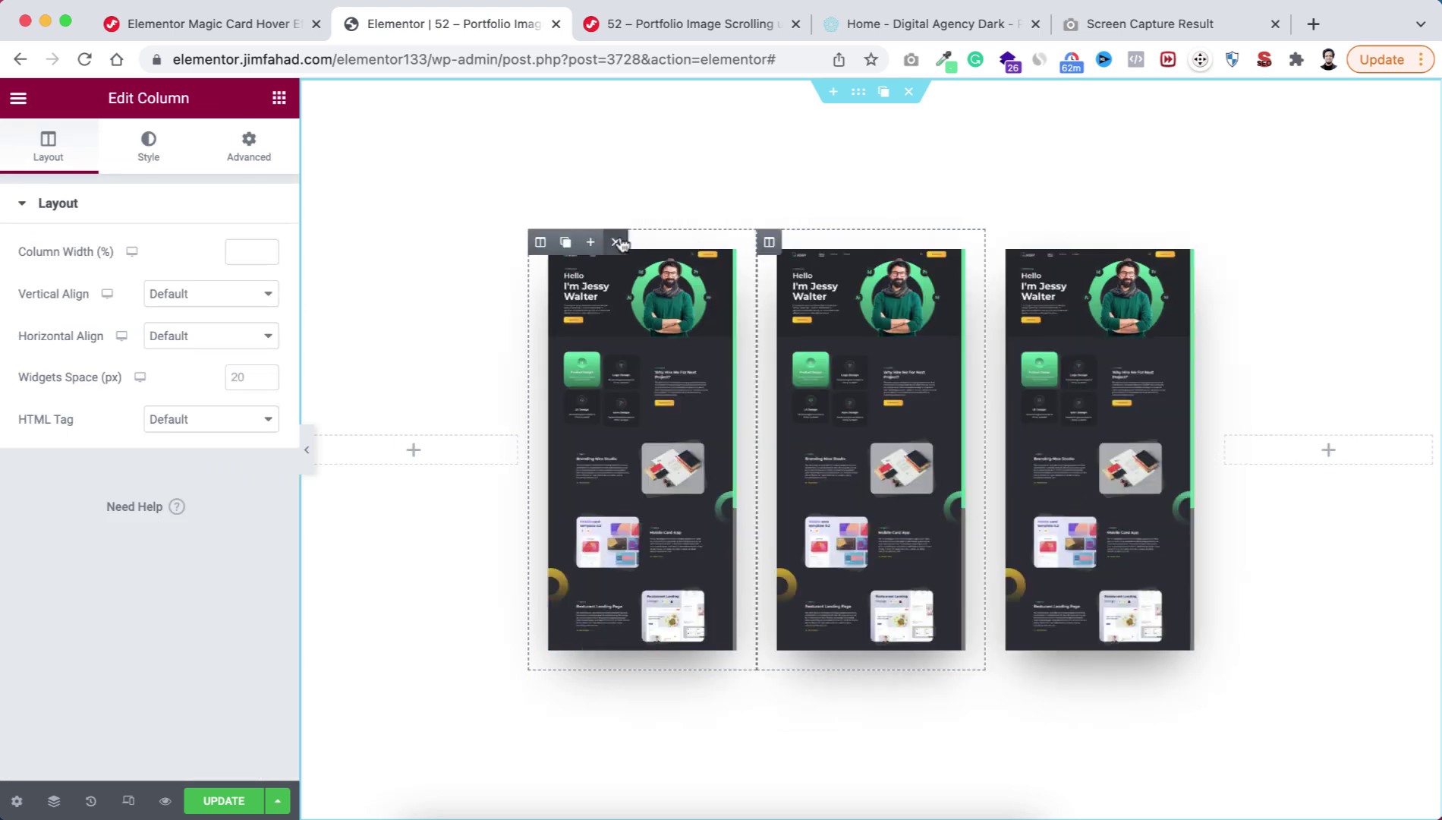
{"action": "mouse_move", "coordinate": [316, 447]}
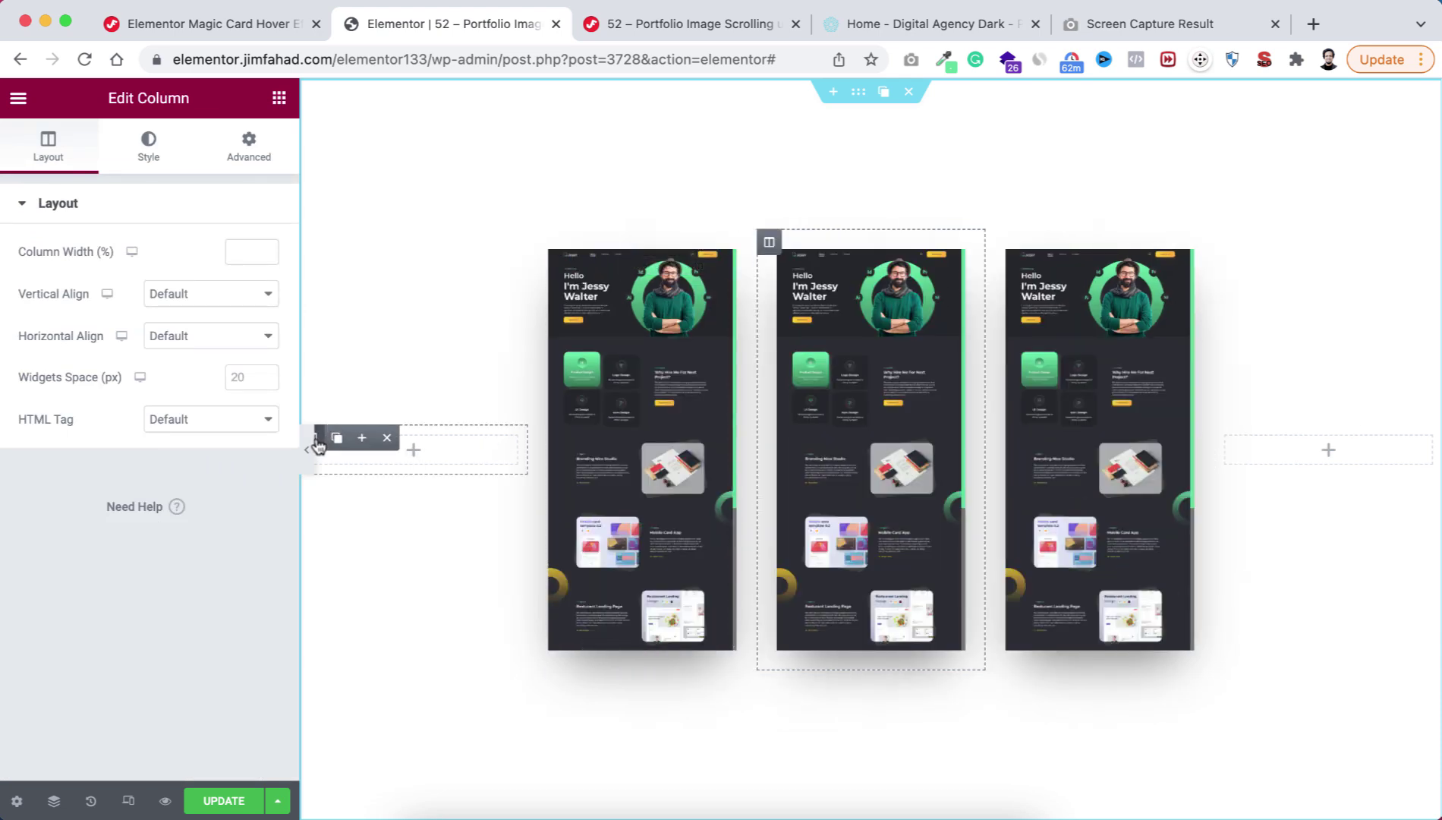
{"action": "left_click", "coordinate": [388, 439]}
{"action": "mouse_move", "coordinate": [1172, 444]}
{"action": "left_click", "coordinate": [1245, 438]}
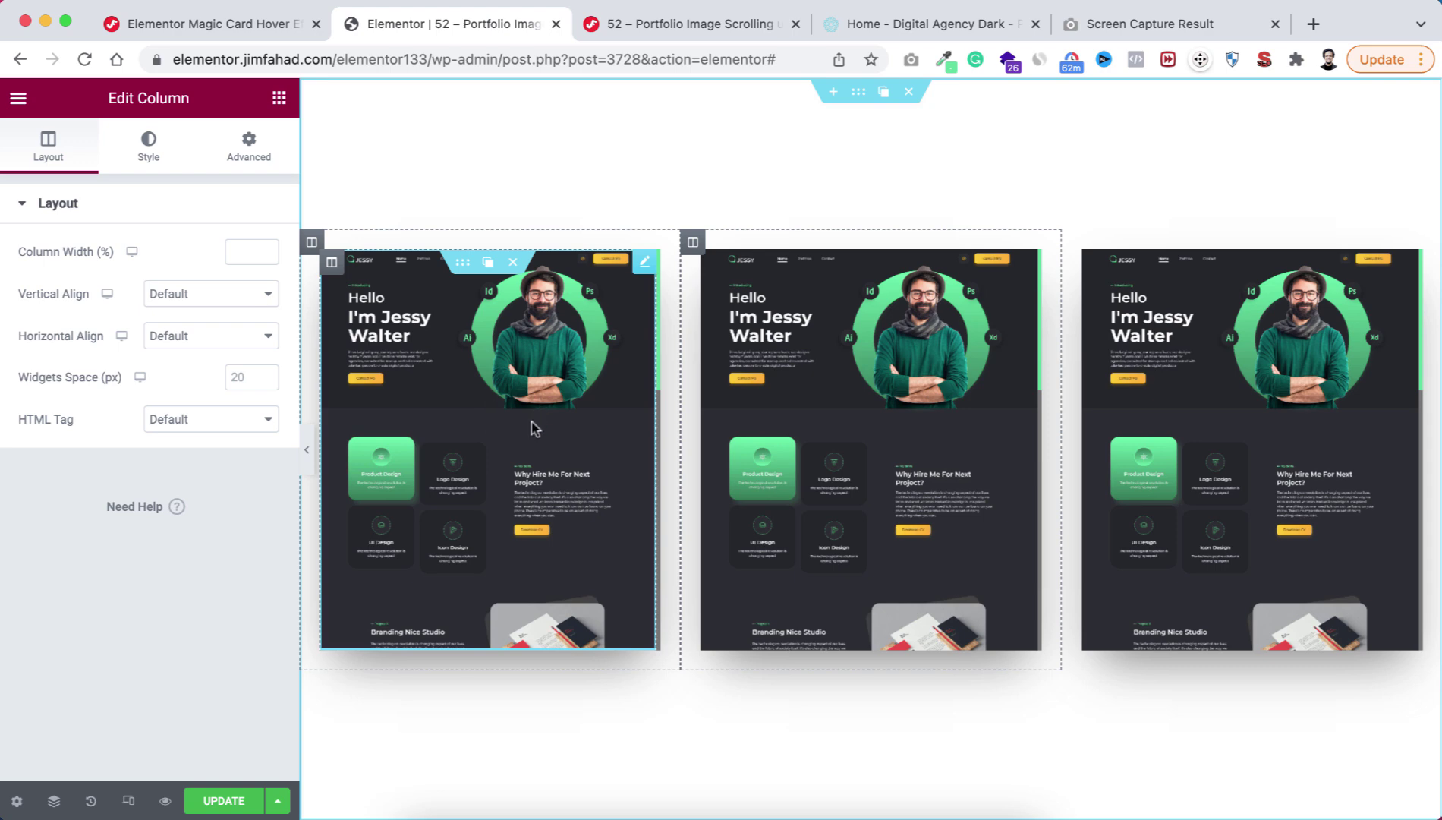
{"action": "left_click", "coordinate": [507, 437]}
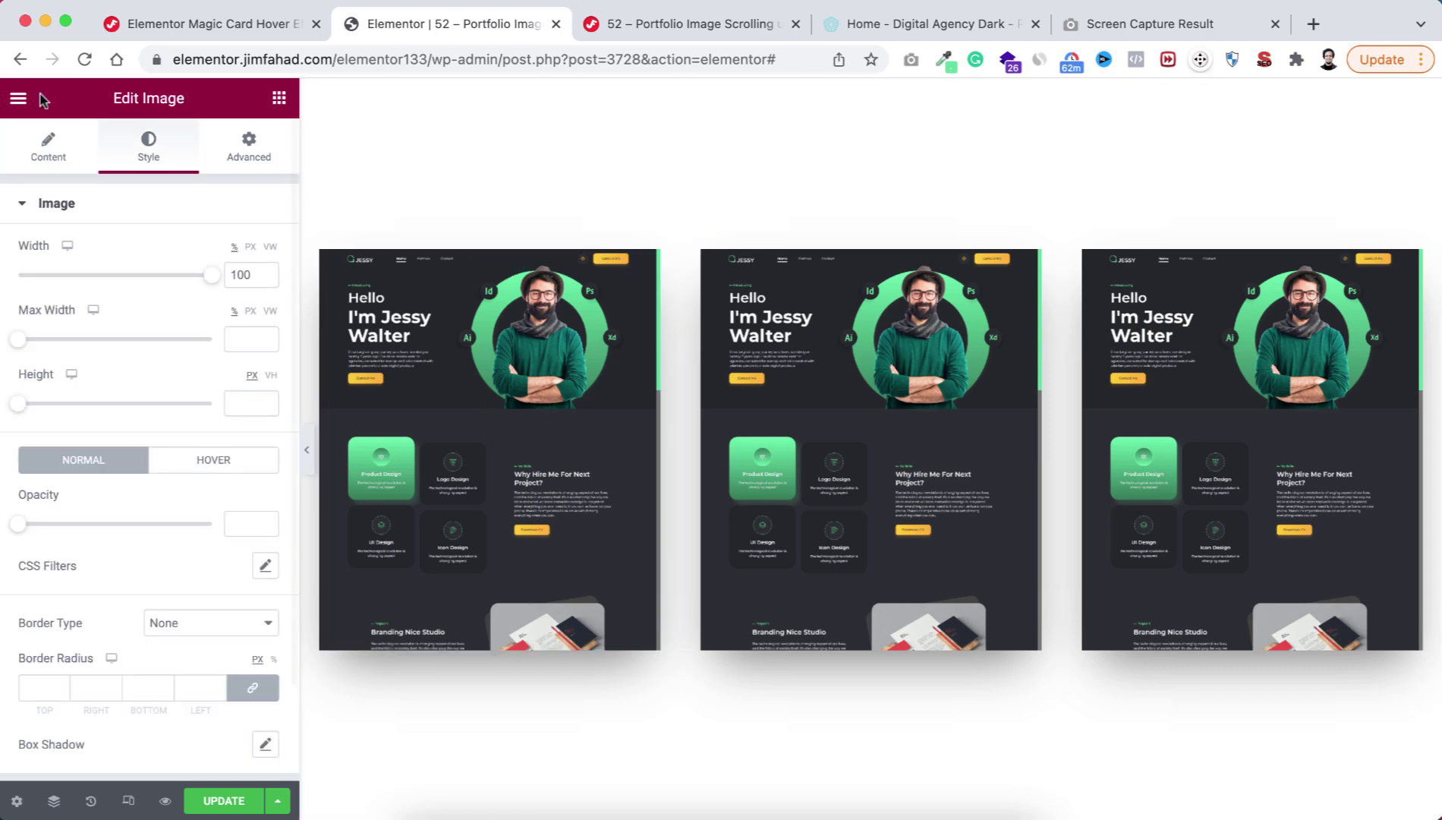
{"action": "left_click", "coordinate": [48, 145]}
- Replace the left screenshot with Portfolio-Image-JFD-5, the construction site design
{"action": "left_click", "coordinate": [173, 341]}
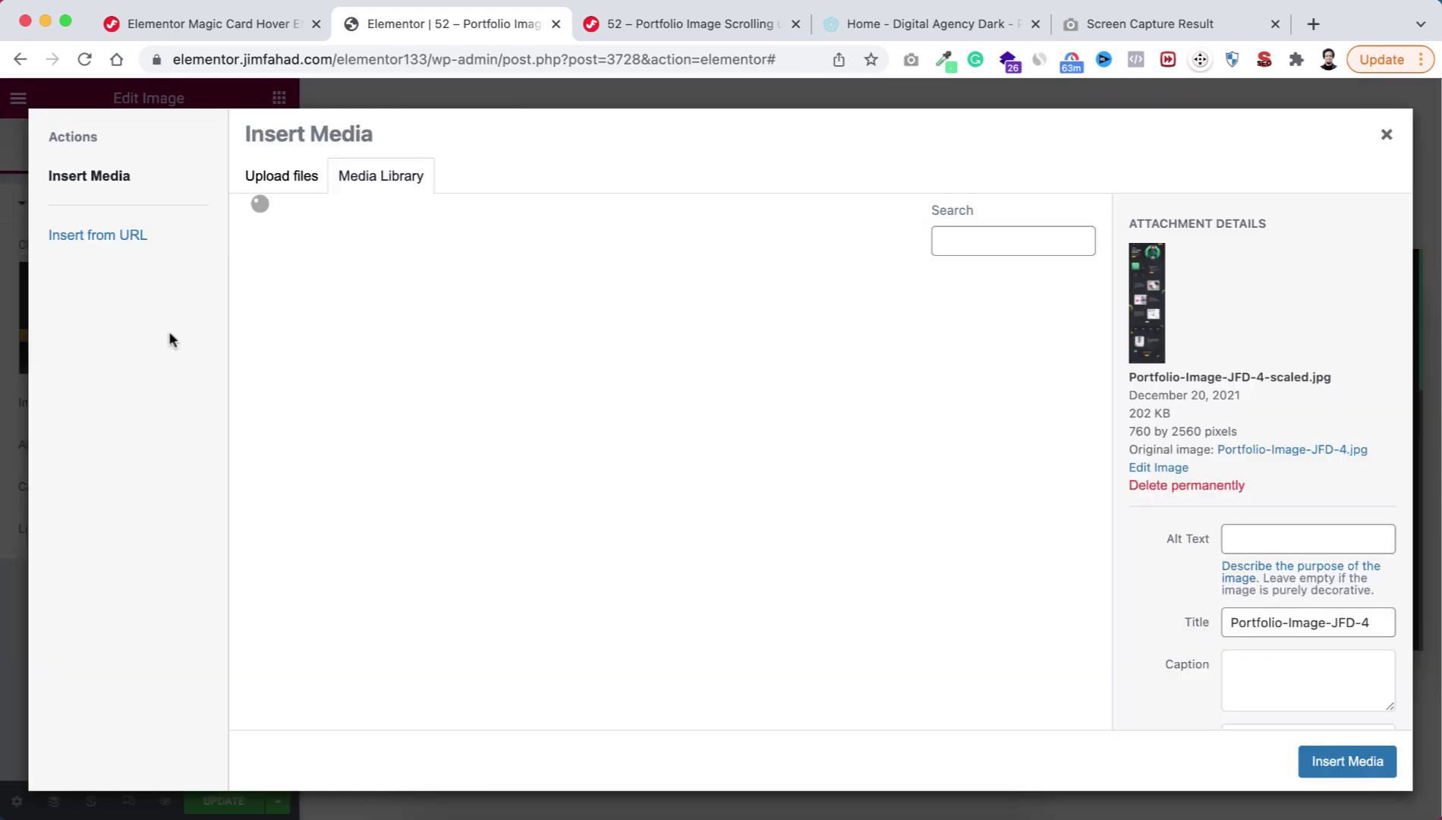
{"action": "left_click", "coordinate": [439, 346]}
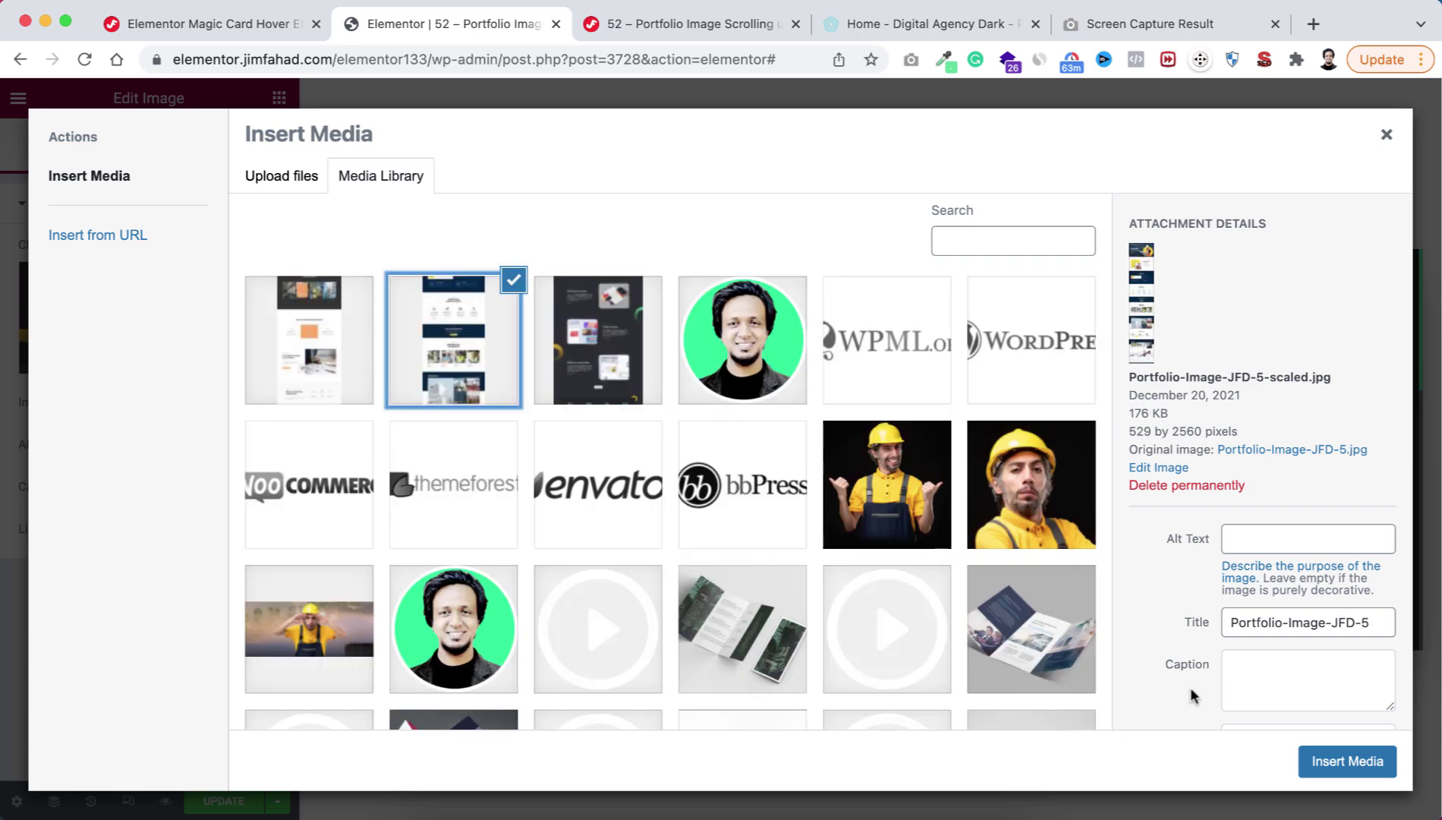
{"action": "left_click", "coordinate": [1337, 762]}
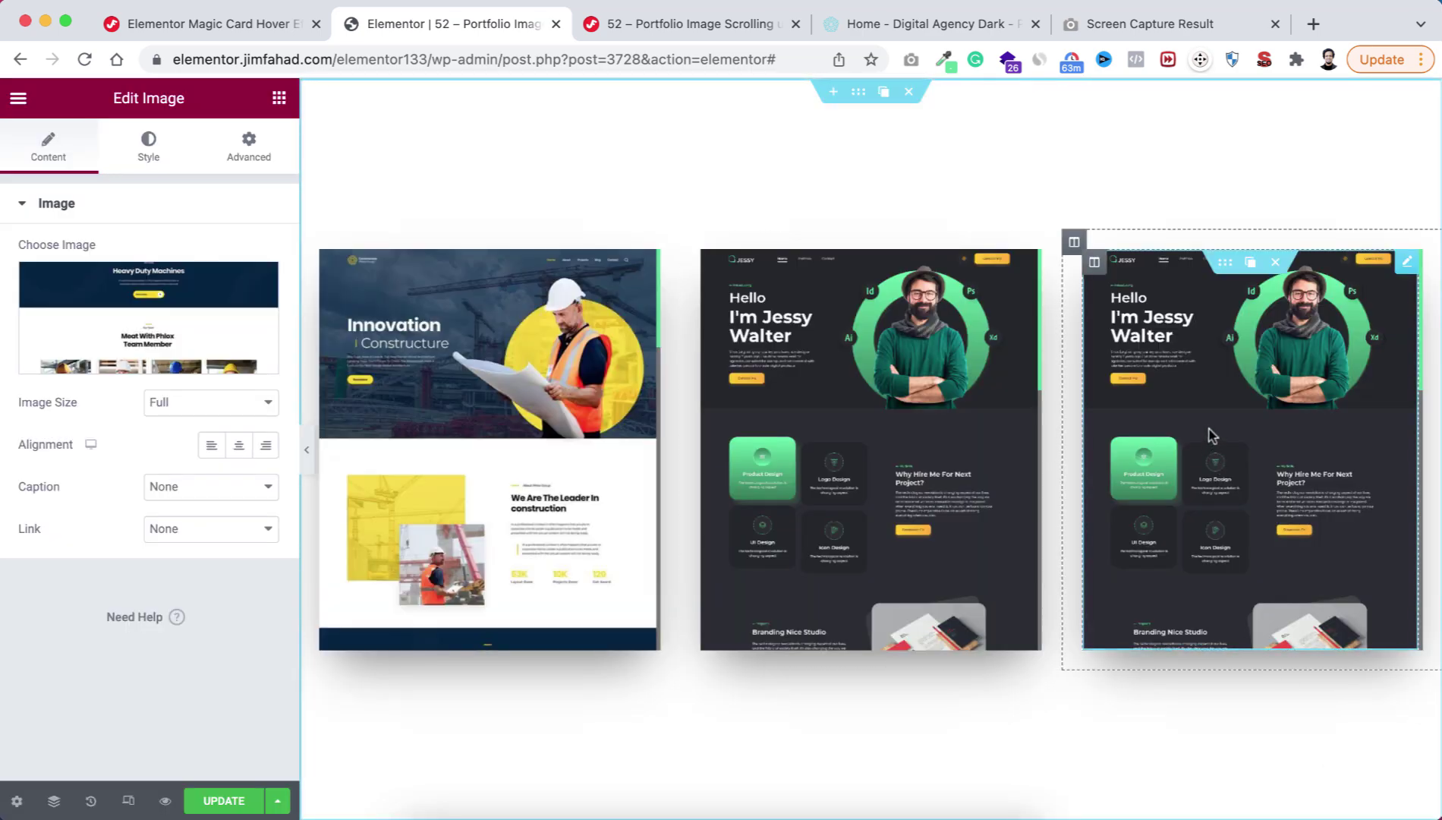
- Replace the right screenshot with Portfolio-Image-JFD-6, the architecture agency design
{"action": "left_click", "coordinate": [137, 318]}
{"action": "left_click", "coordinate": [313, 324]}
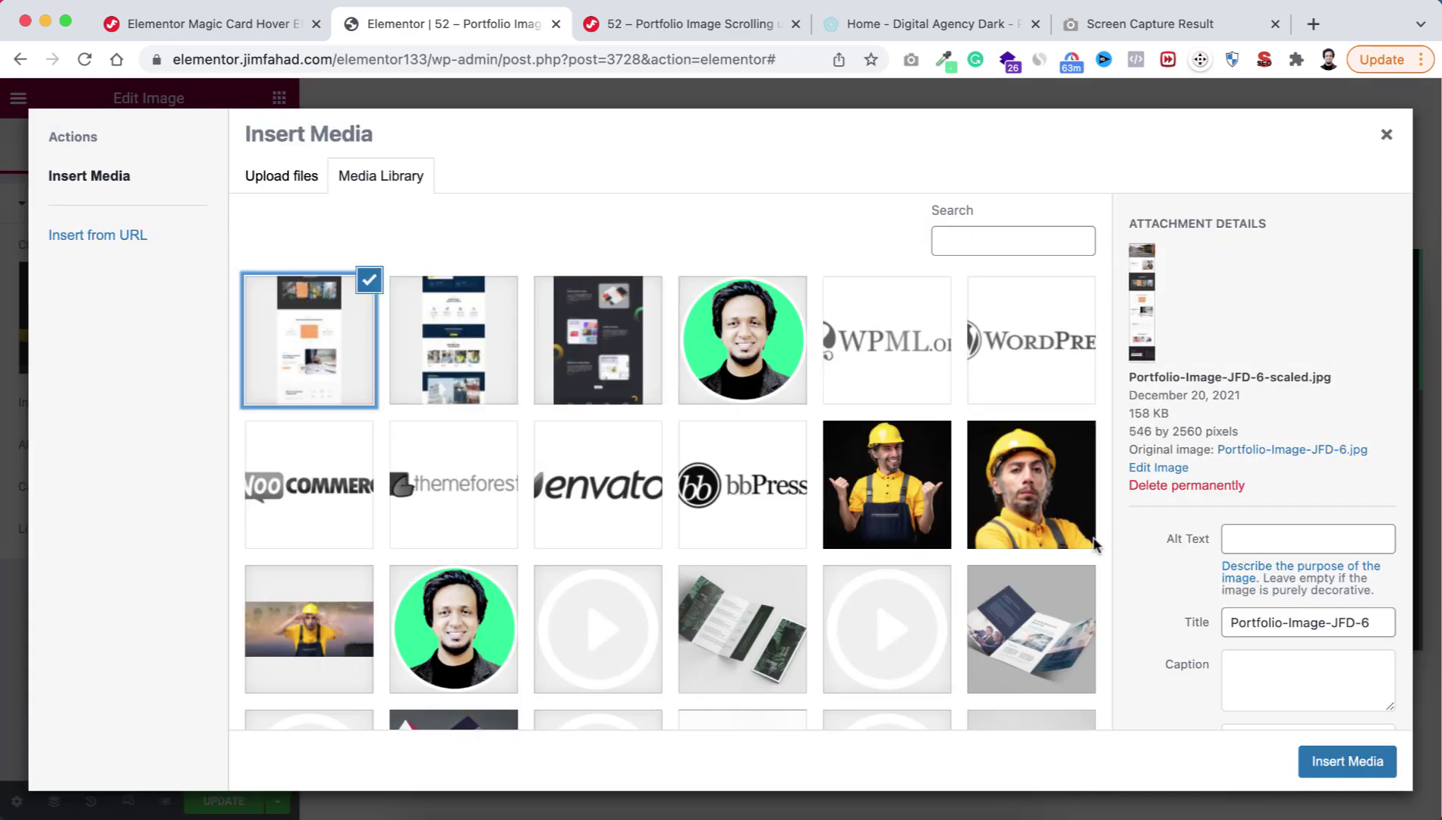
{"action": "left_click", "coordinate": [1346, 765]}
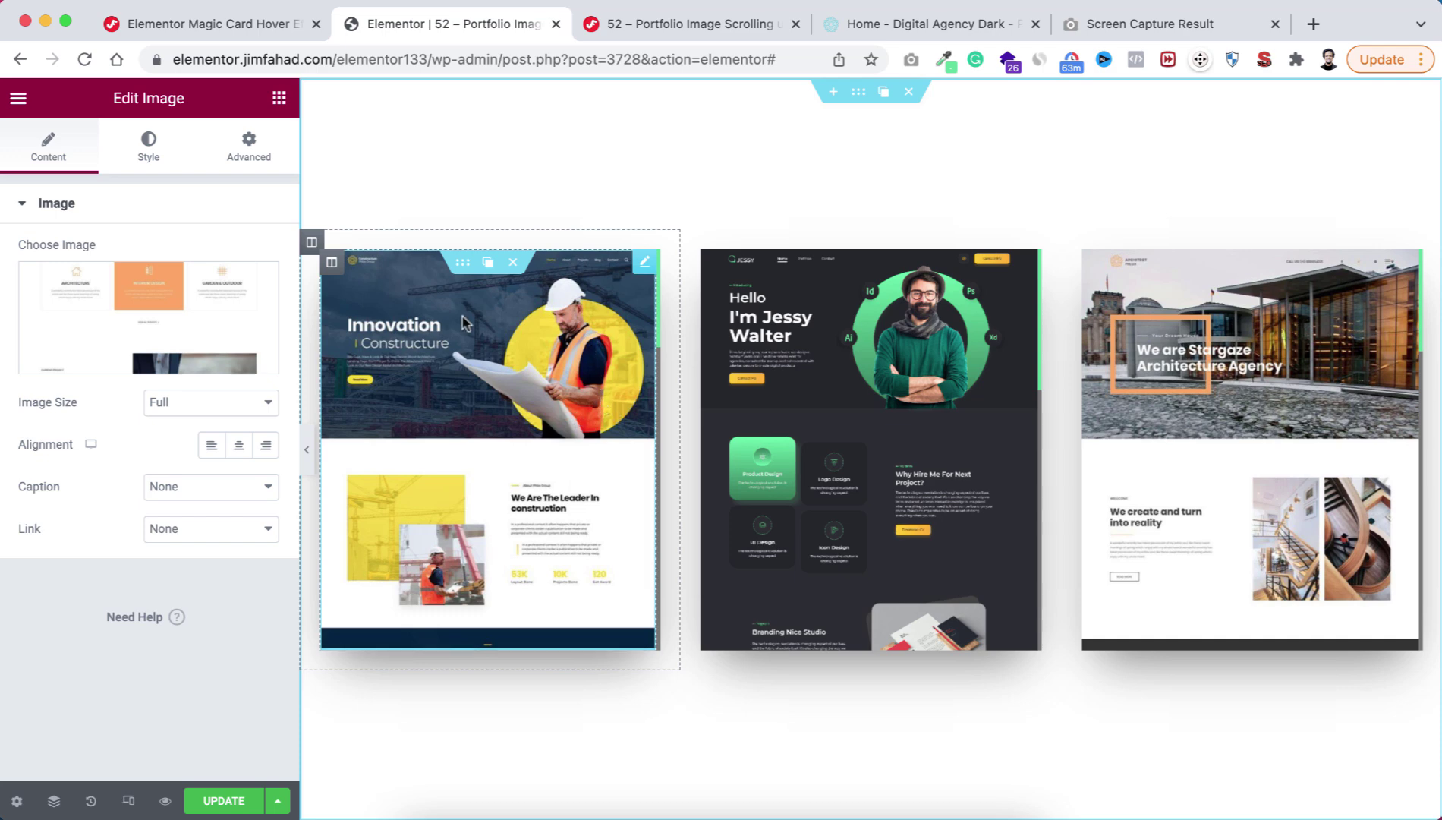
{"action": "left_click", "coordinate": [463, 263]}
{"action": "left_click", "coordinate": [227, 146]}
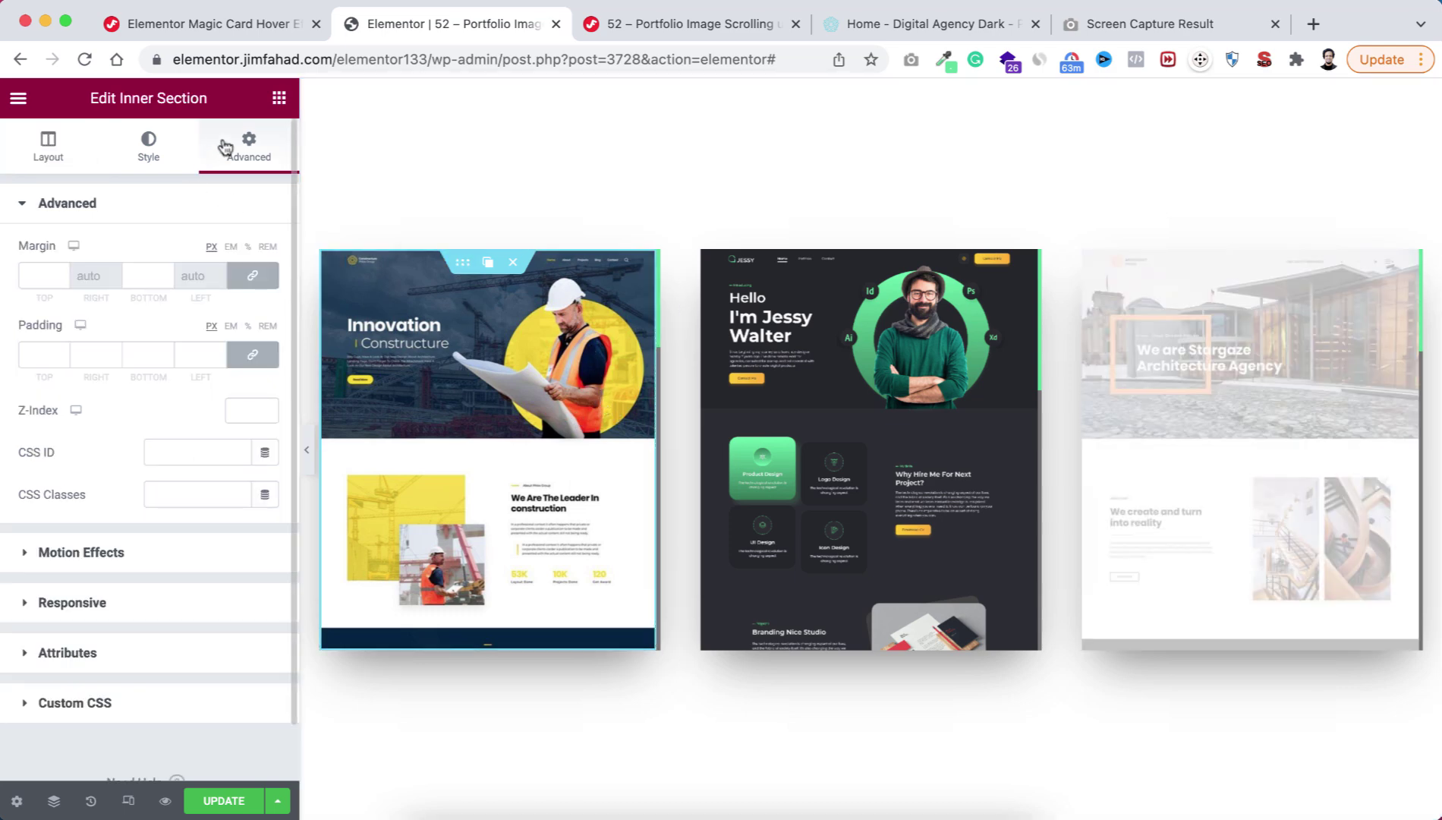
- Sample yellow #F7DE41 from the construction screenshot and set it as line 14's thumb colour
{"action": "scroll", "coordinate": [180, 471], "scroll_direction": "down", "scroll_amount": 2}
{"action": "left_click", "coordinate": [149, 642]}
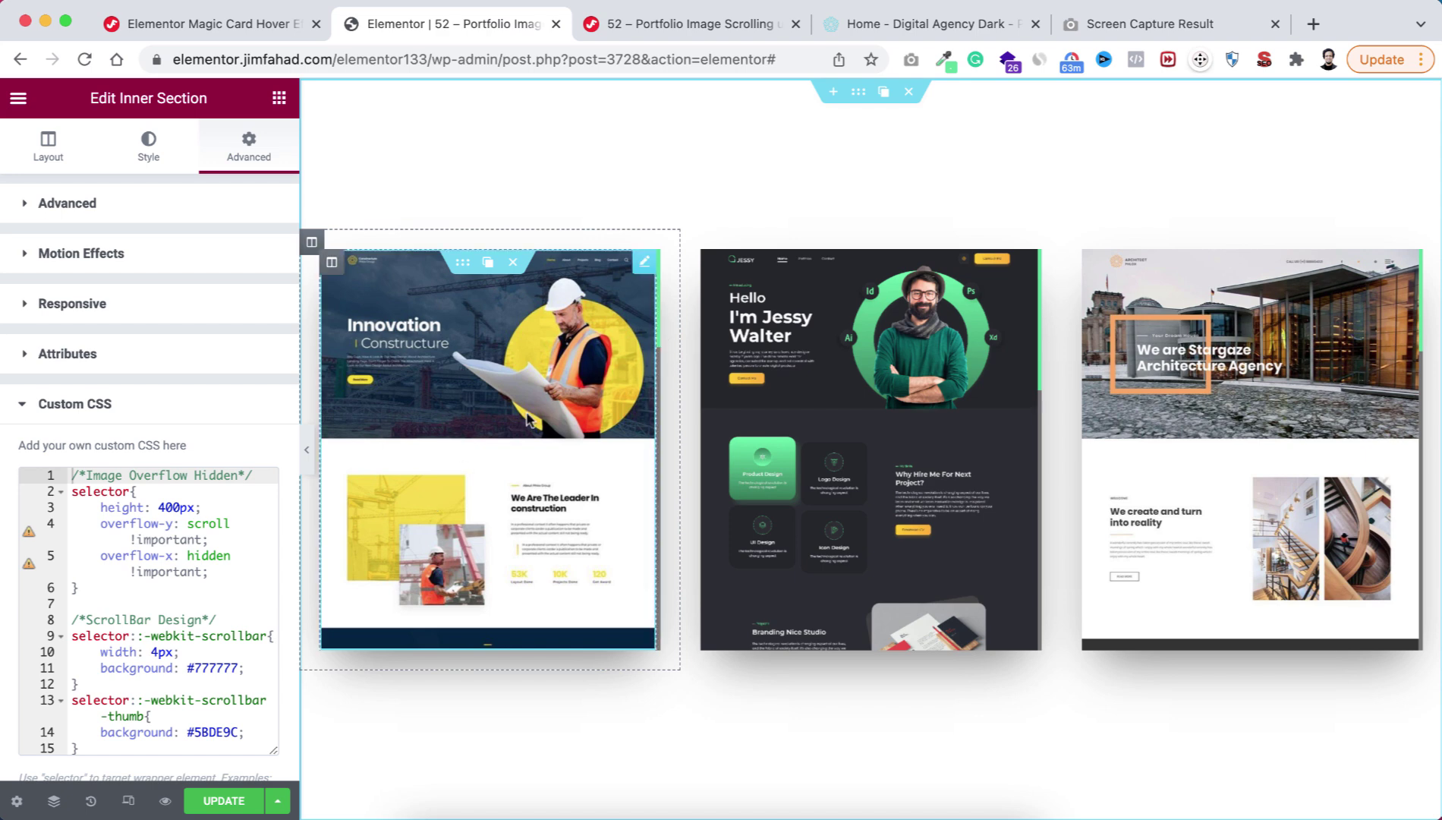
{"action": "left_click", "coordinate": [942, 61]}
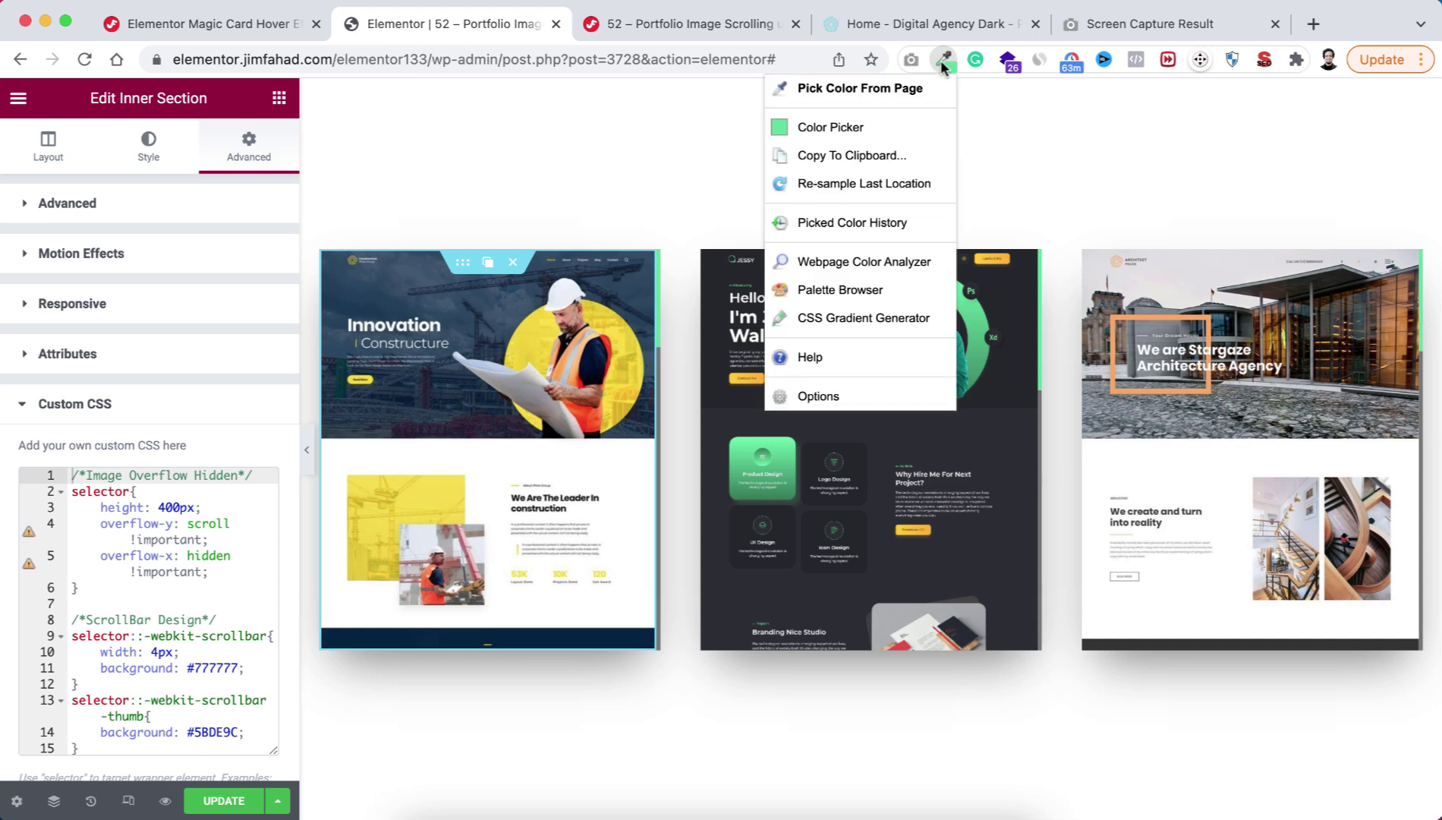
{"action": "left_click", "coordinate": [858, 89]}
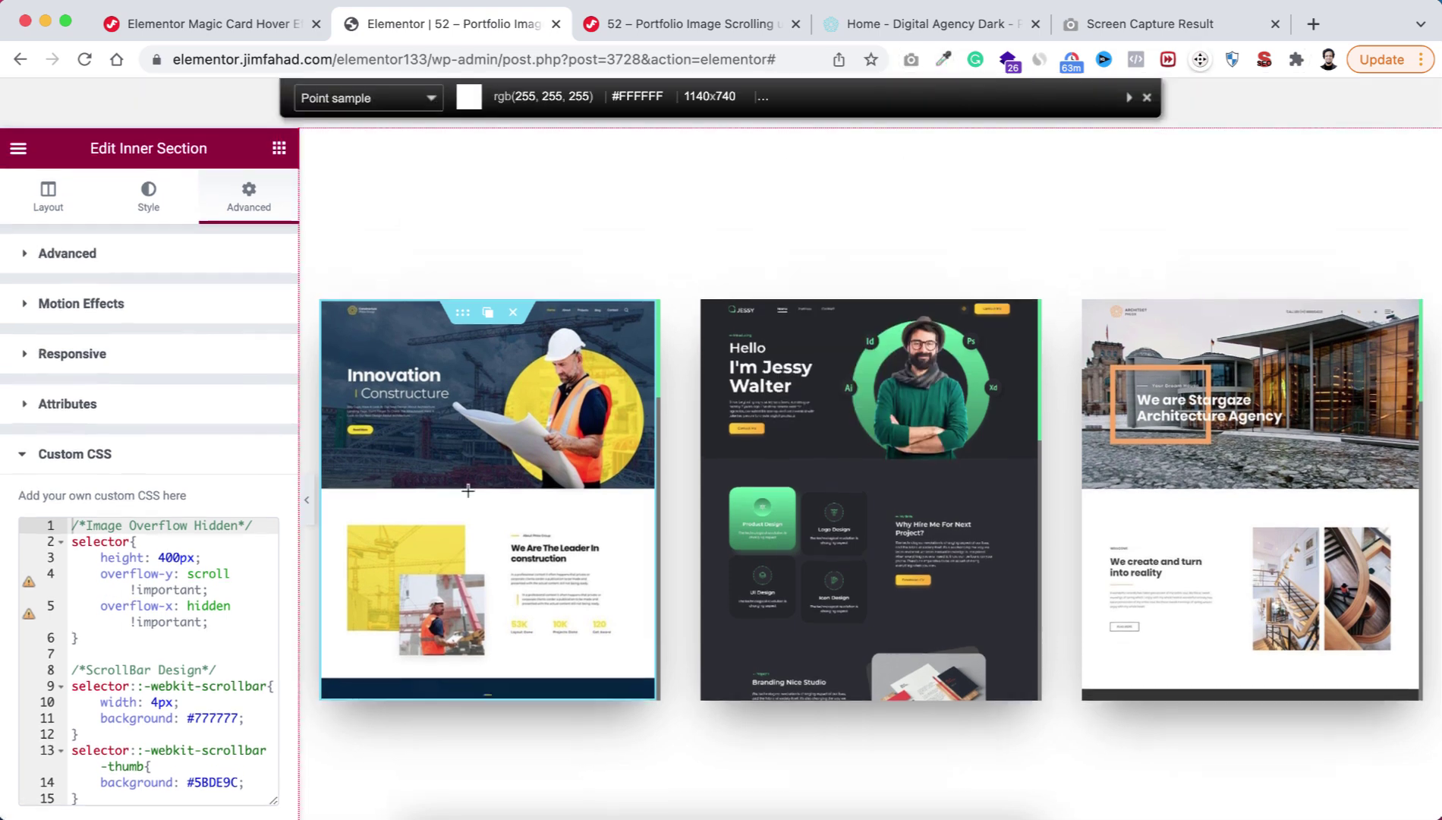
{"action": "left_click", "coordinate": [439, 550]}
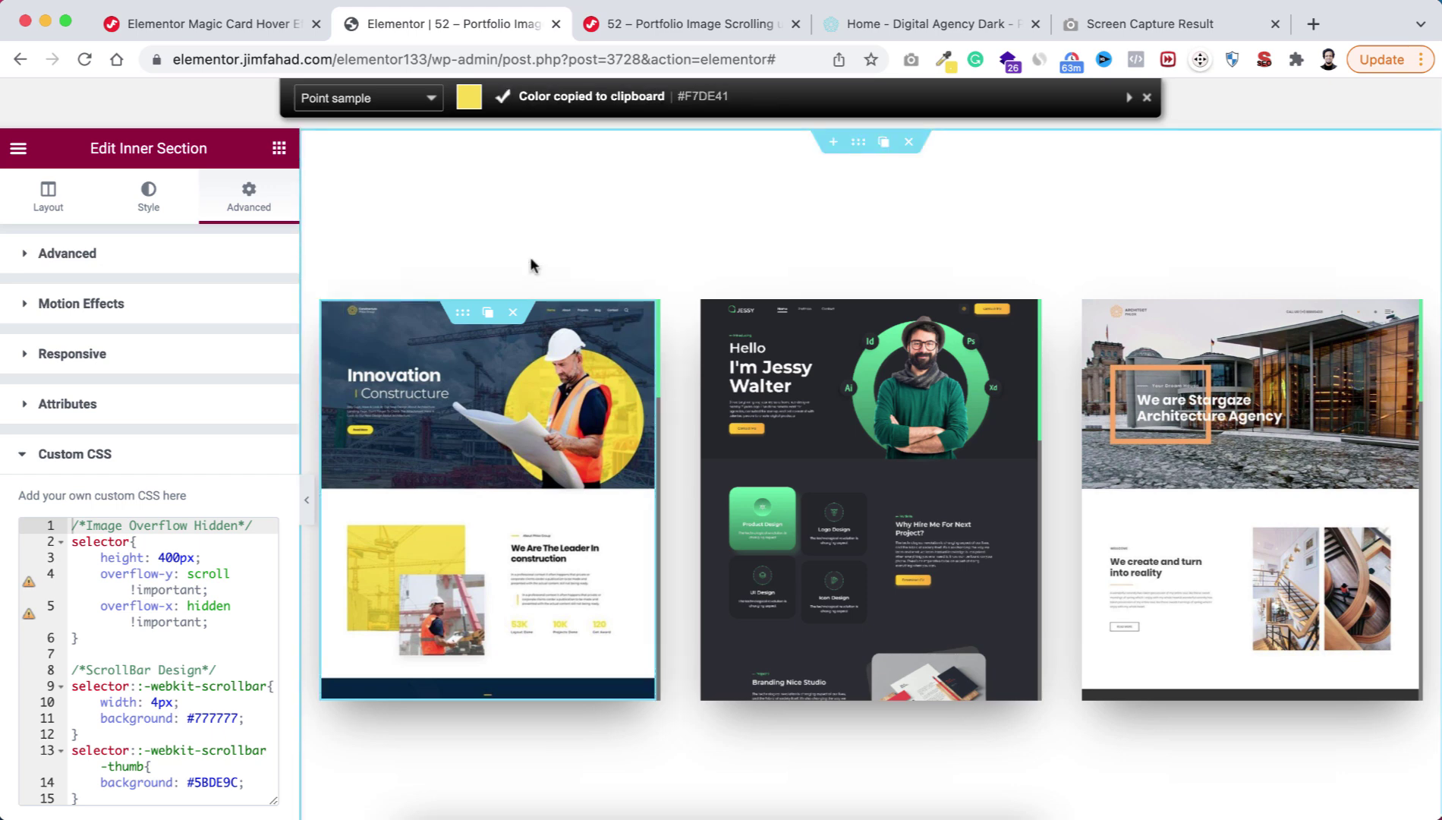
{"action": "scroll", "coordinate": [196, 728], "scroll_direction": "down", "scroll_amount": 2}
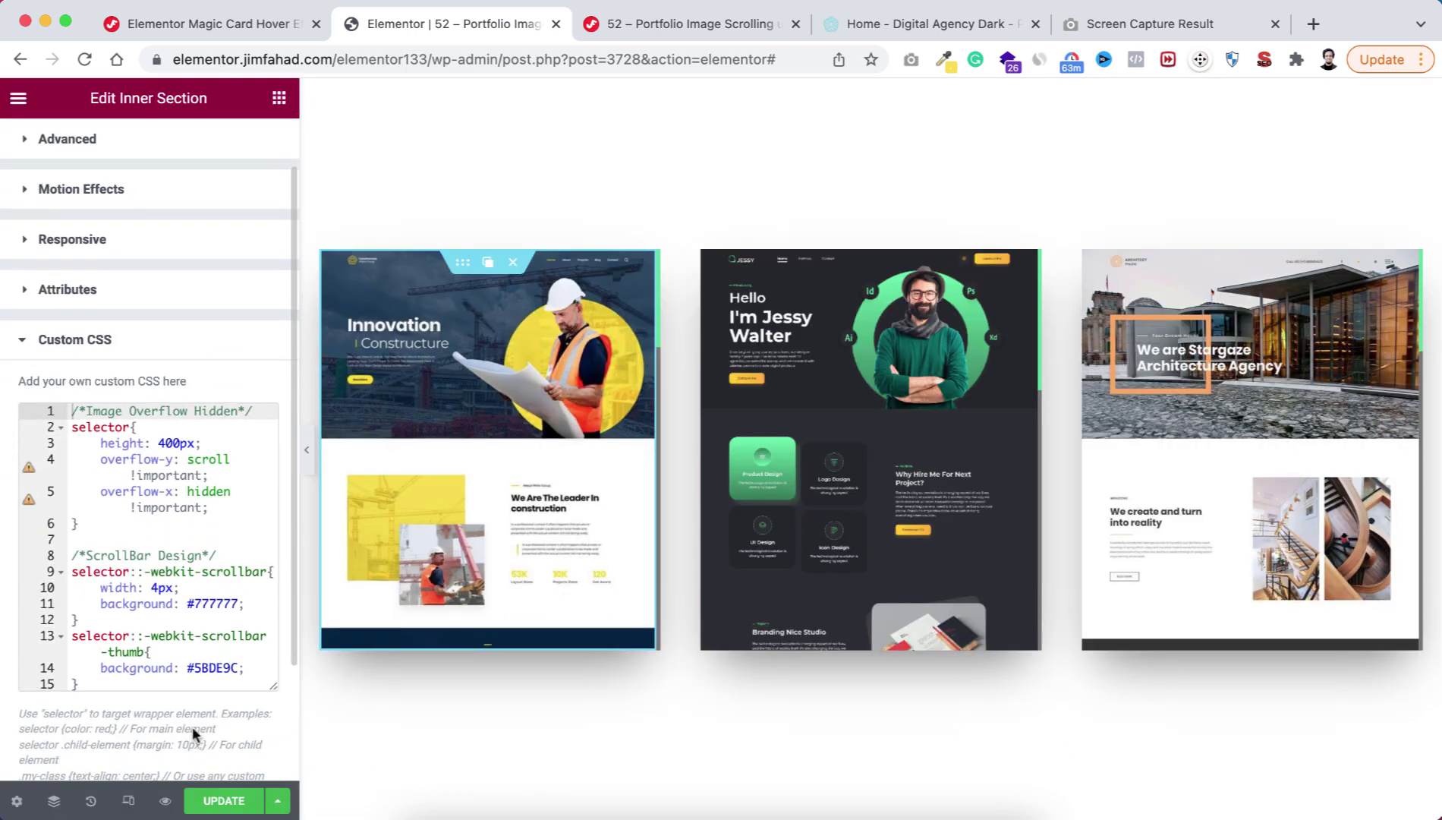
{"action": "left_click", "coordinate": [204, 666]}
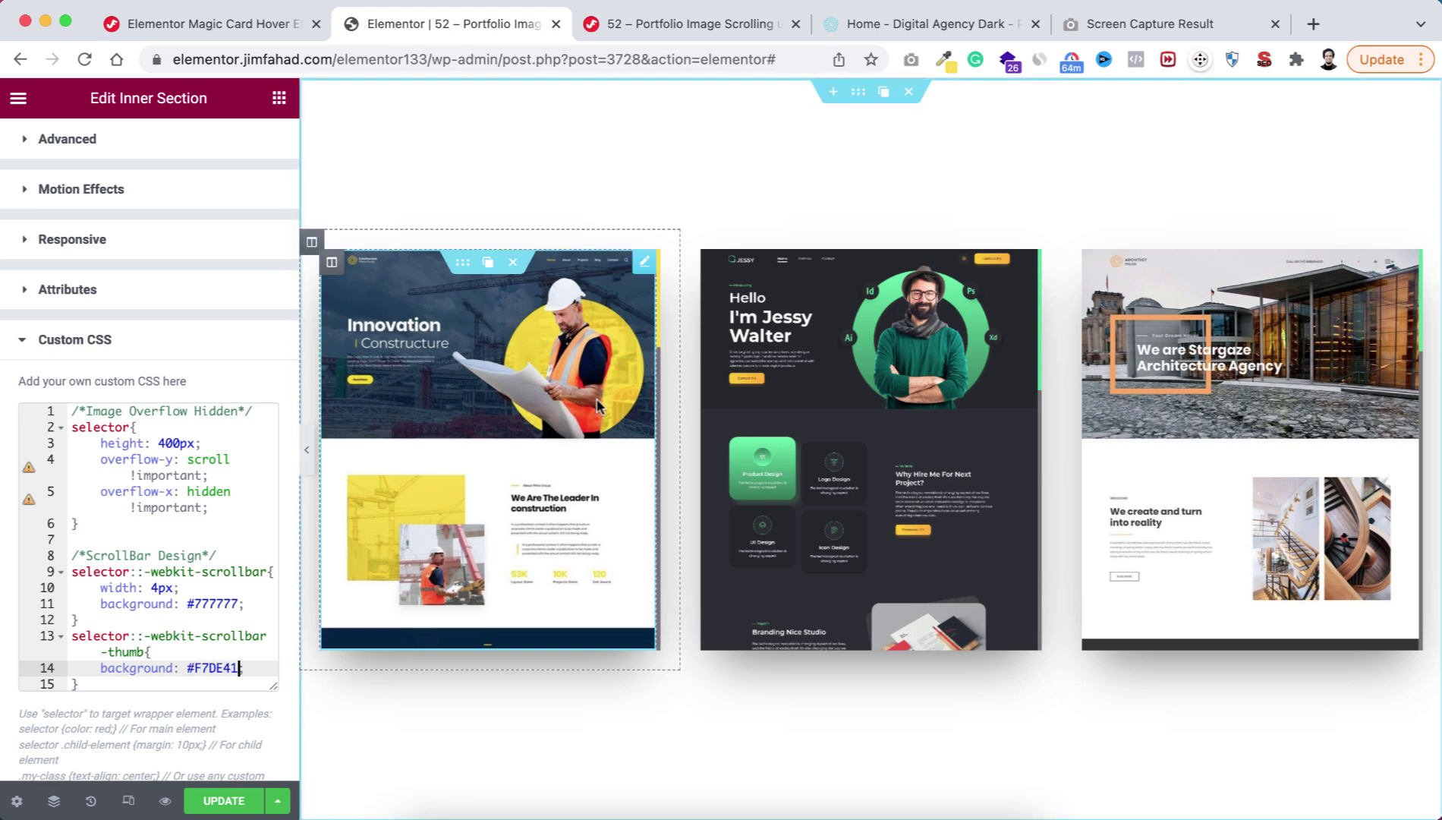
{"action": "left_click", "coordinate": [640, 428]}
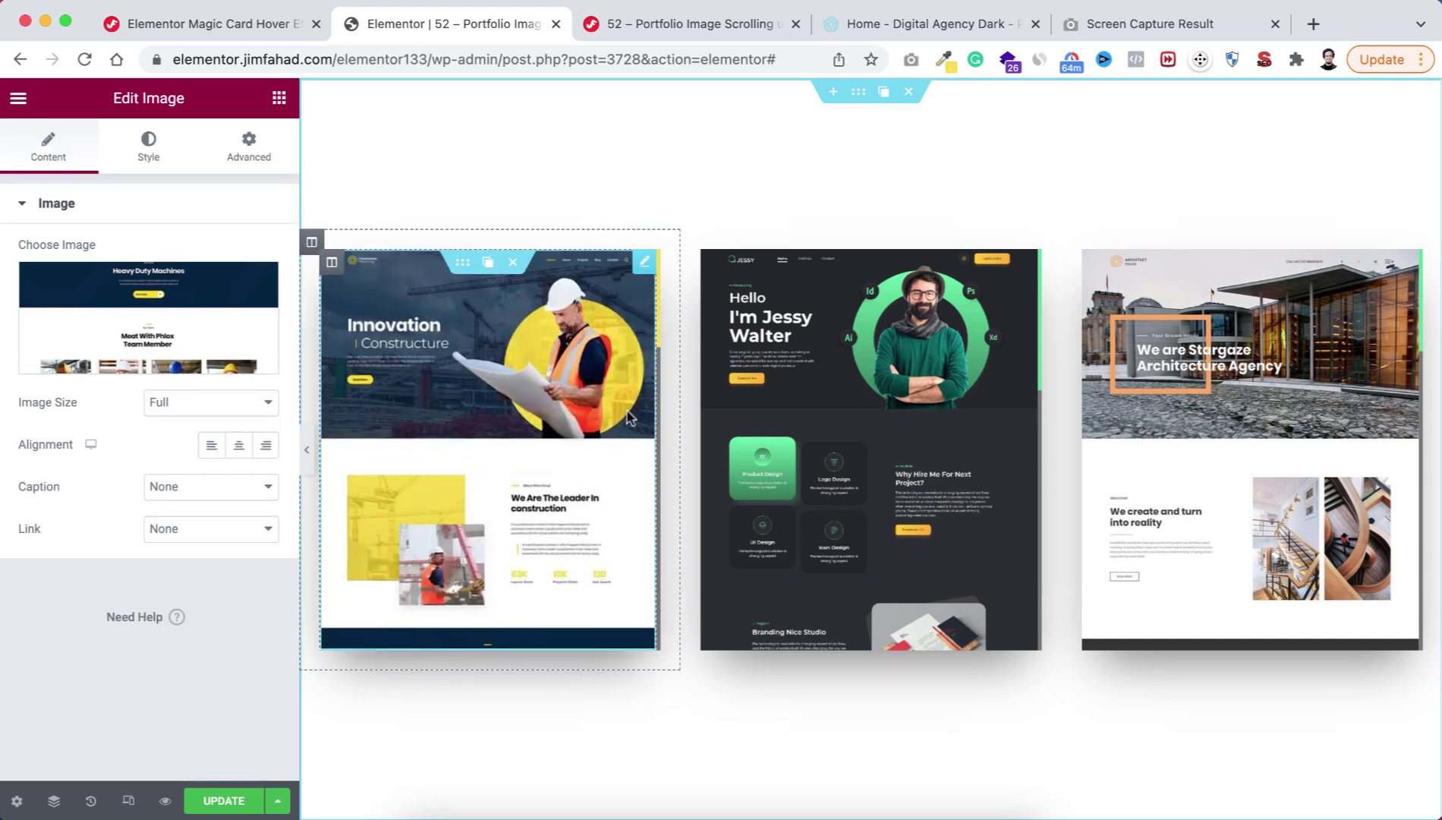
- Show the Custom CSS of the section holding the architecture screenshot
{"action": "left_click", "coordinate": [1272, 368]}
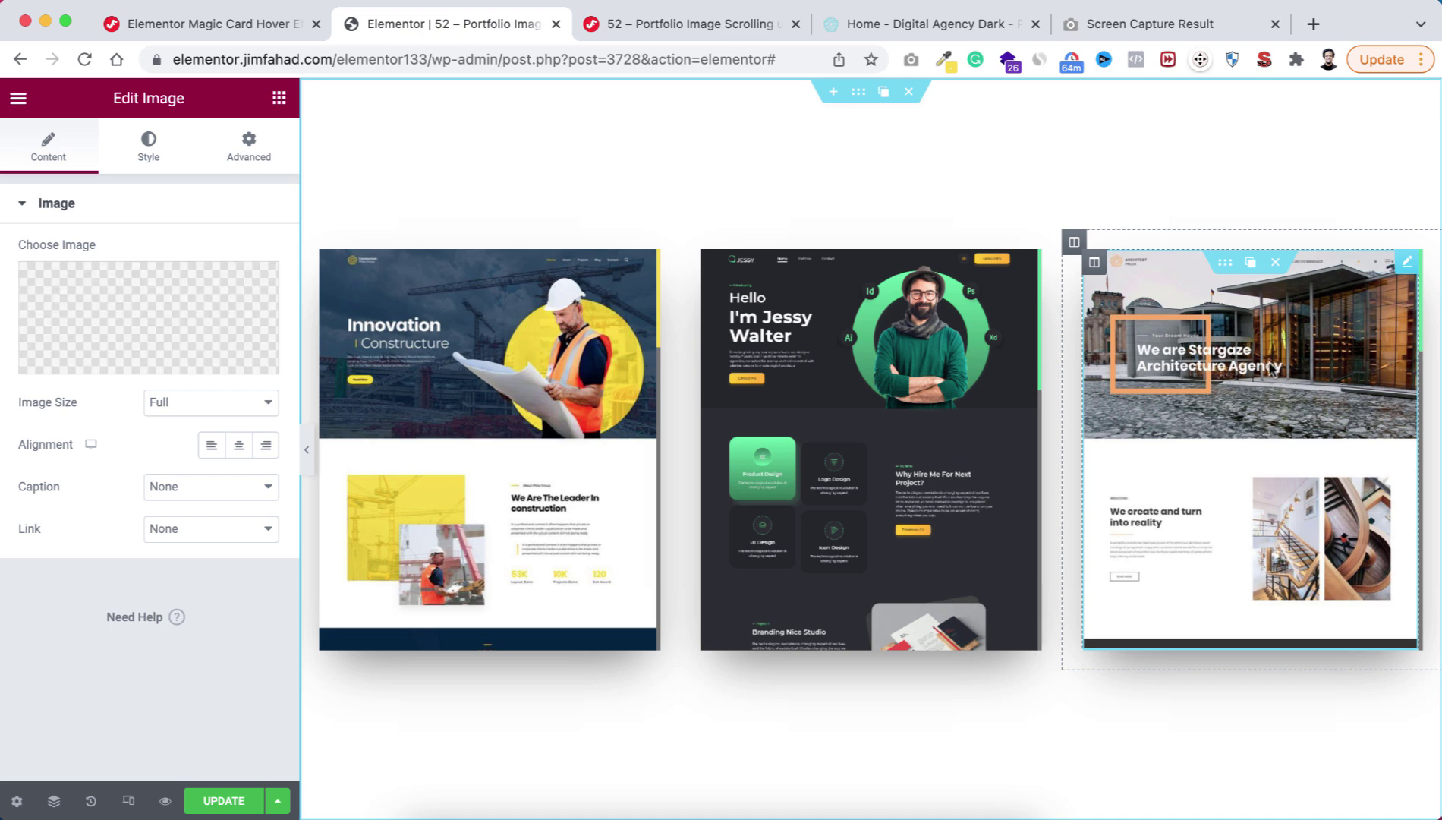
{"action": "left_click", "coordinate": [1225, 263]}
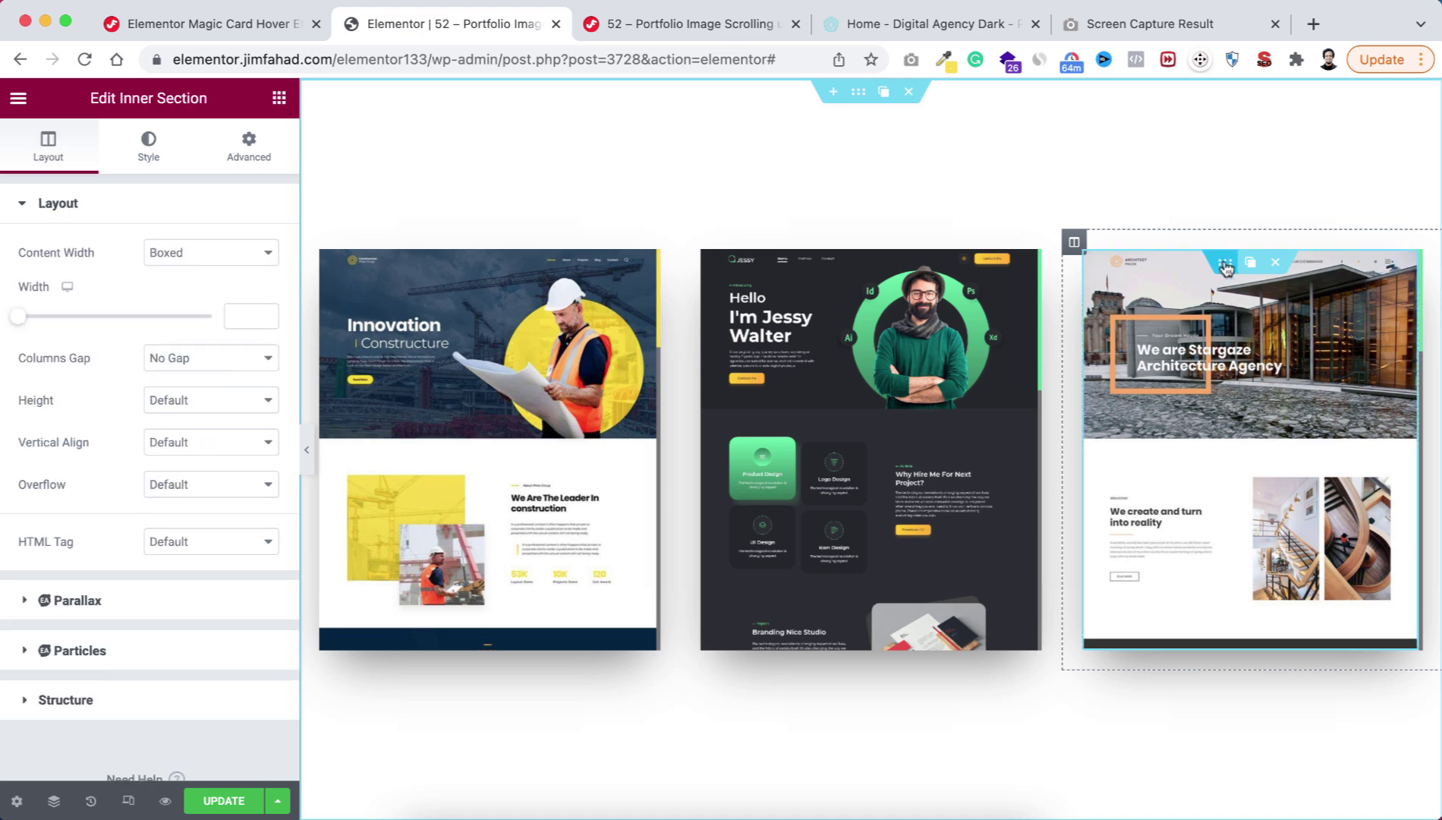
{"action": "left_click", "coordinate": [248, 148]}
{"action": "scroll", "coordinate": [118, 592], "scroll_direction": "down", "scroll_amount": 2}
{"action": "left_click", "coordinate": [112, 642]}
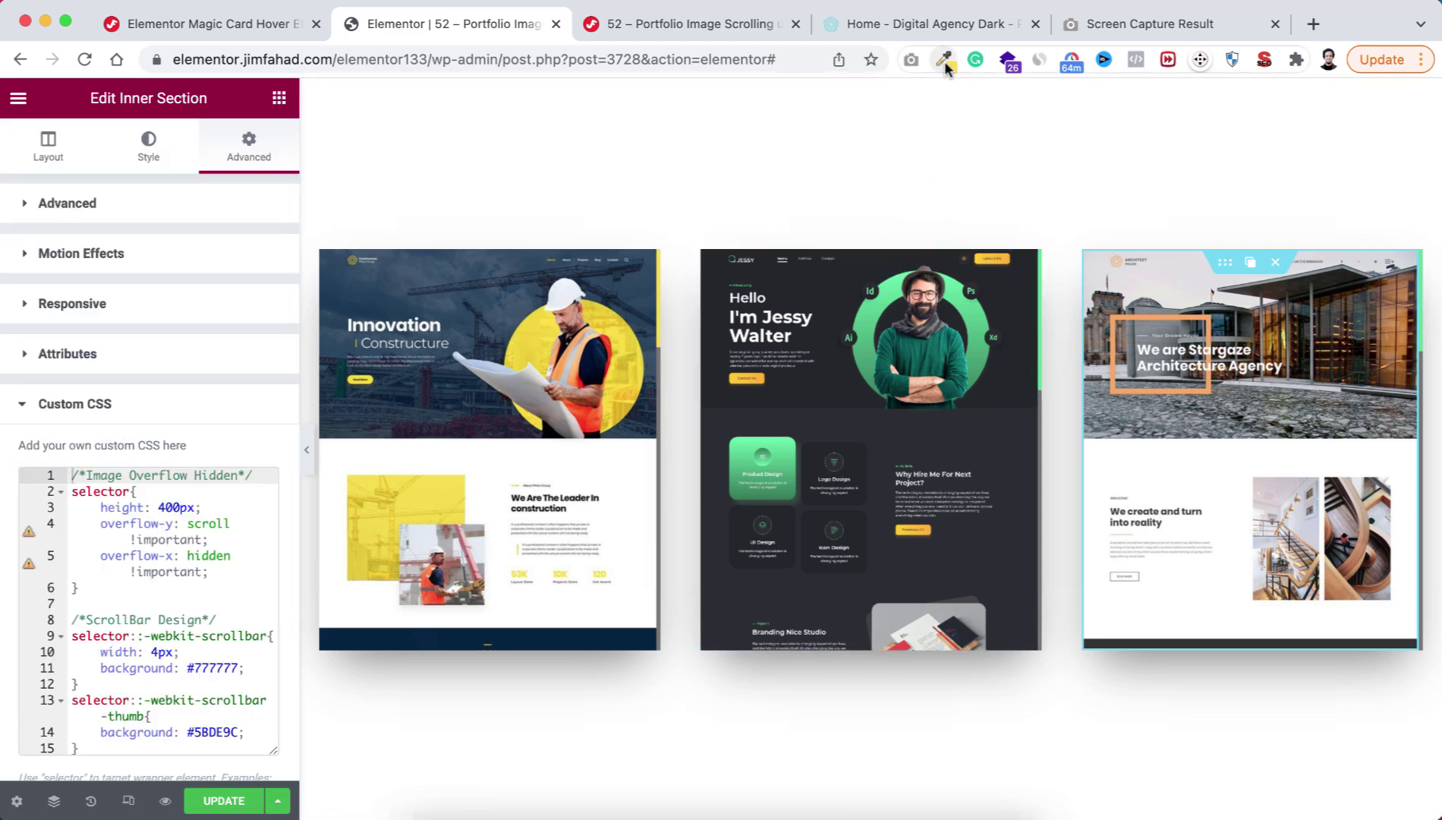
- Sample orange #FEA85F from the architecture screenshot and use it as the thumb colour
{"action": "left_click", "coordinate": [943, 60]}
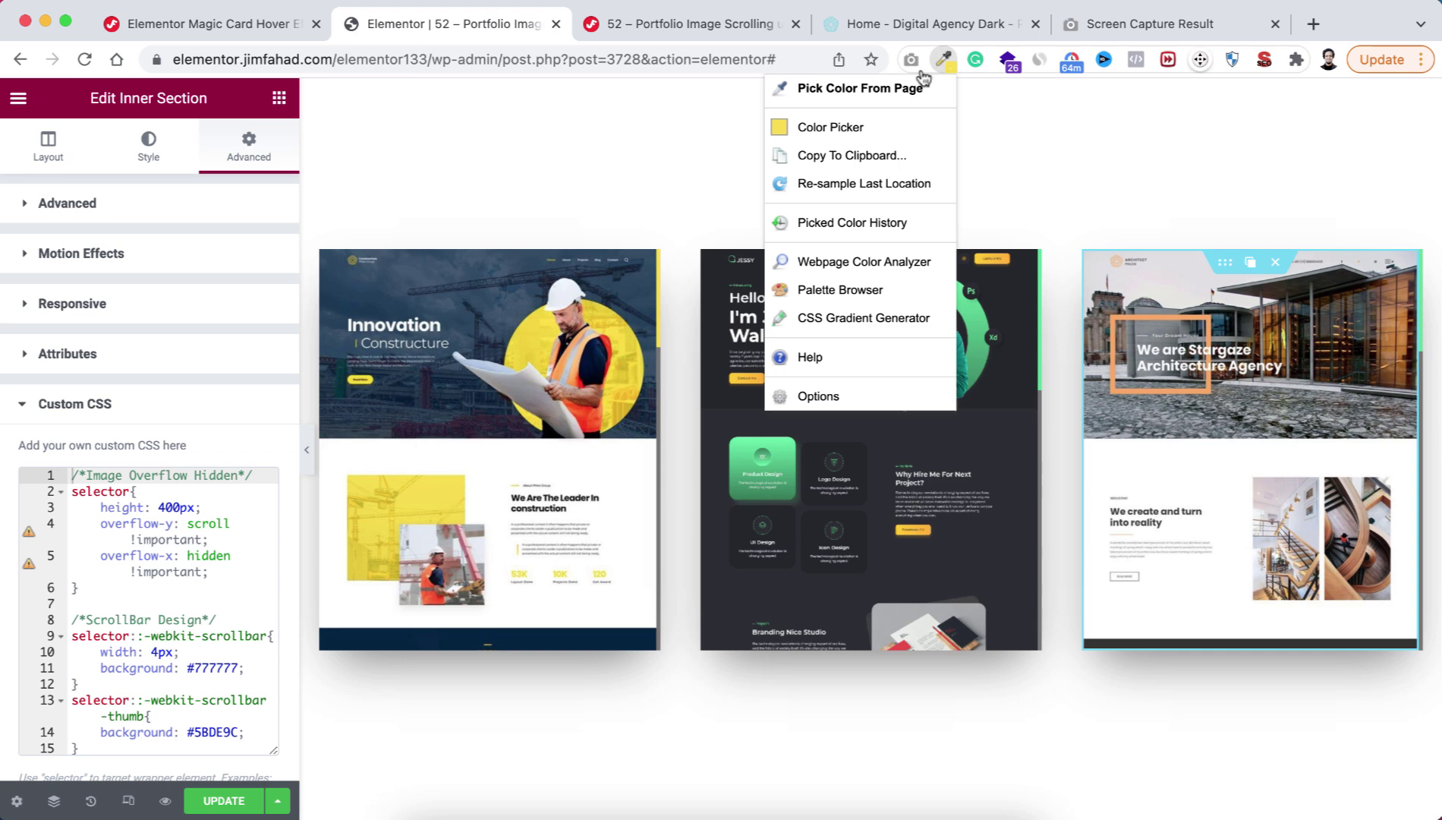
{"action": "left_click", "coordinate": [876, 90]}
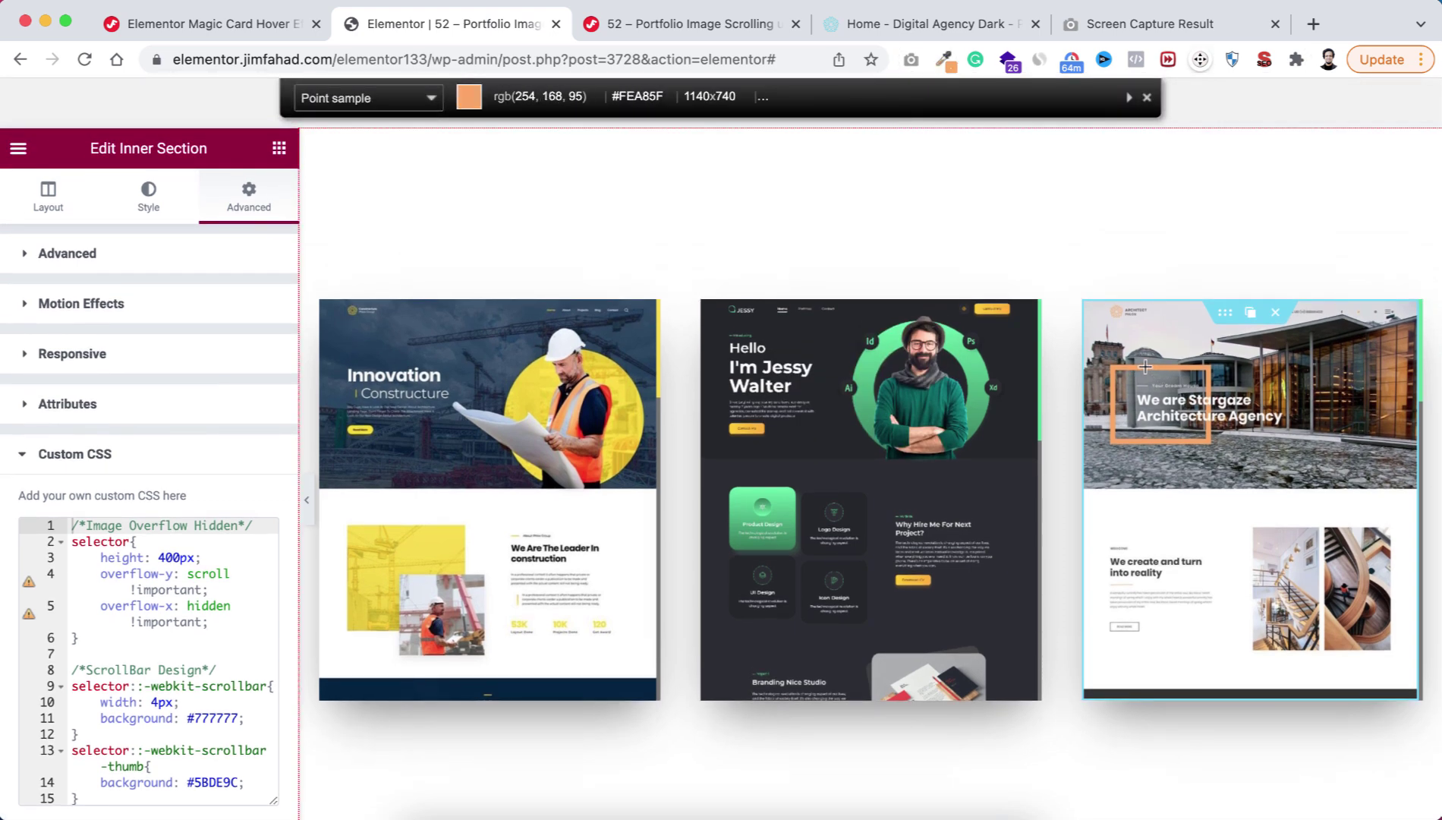
{"action": "left_click", "coordinate": [1145, 367]}
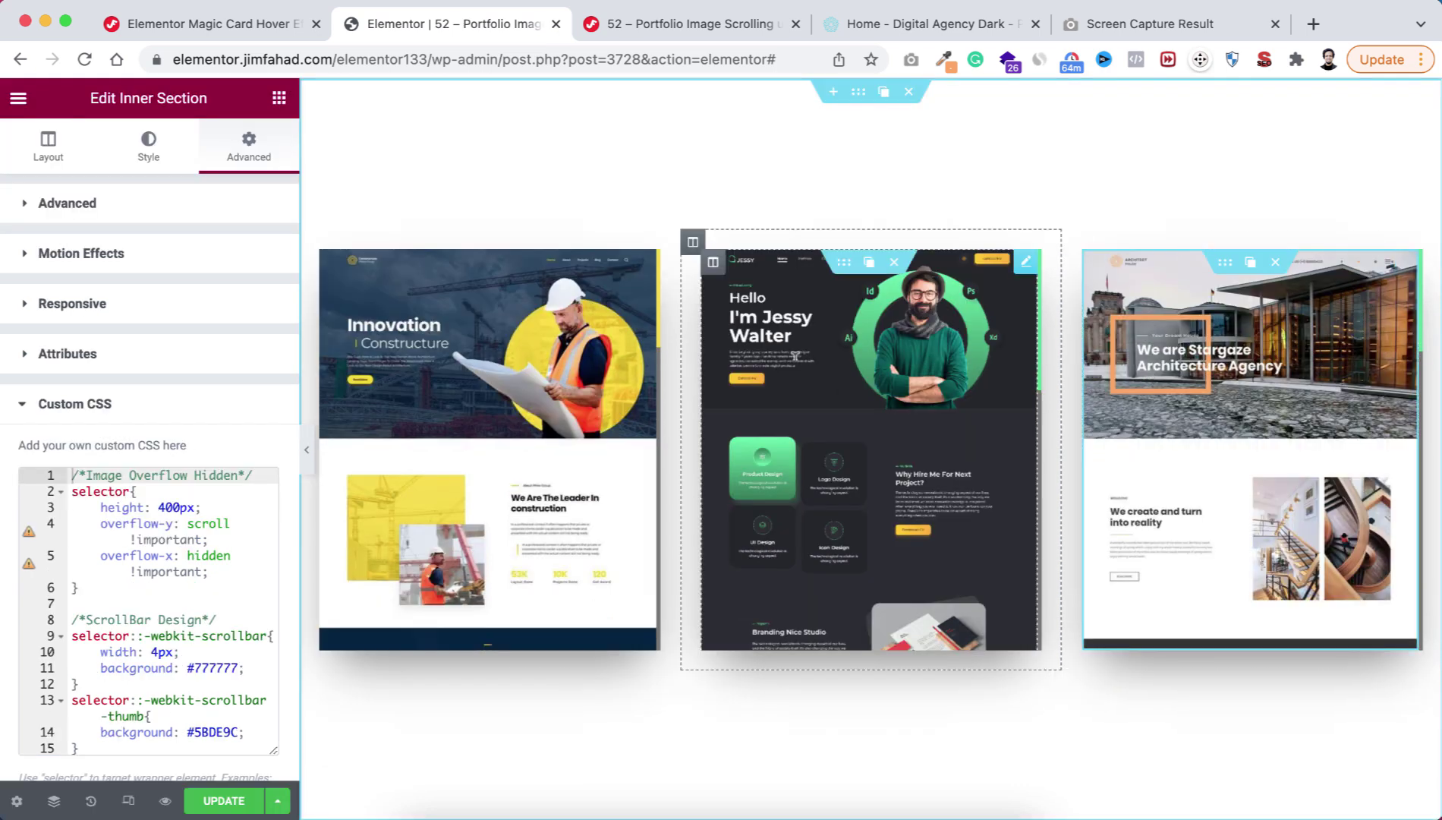
{"action": "left_click", "coordinate": [189, 731]}
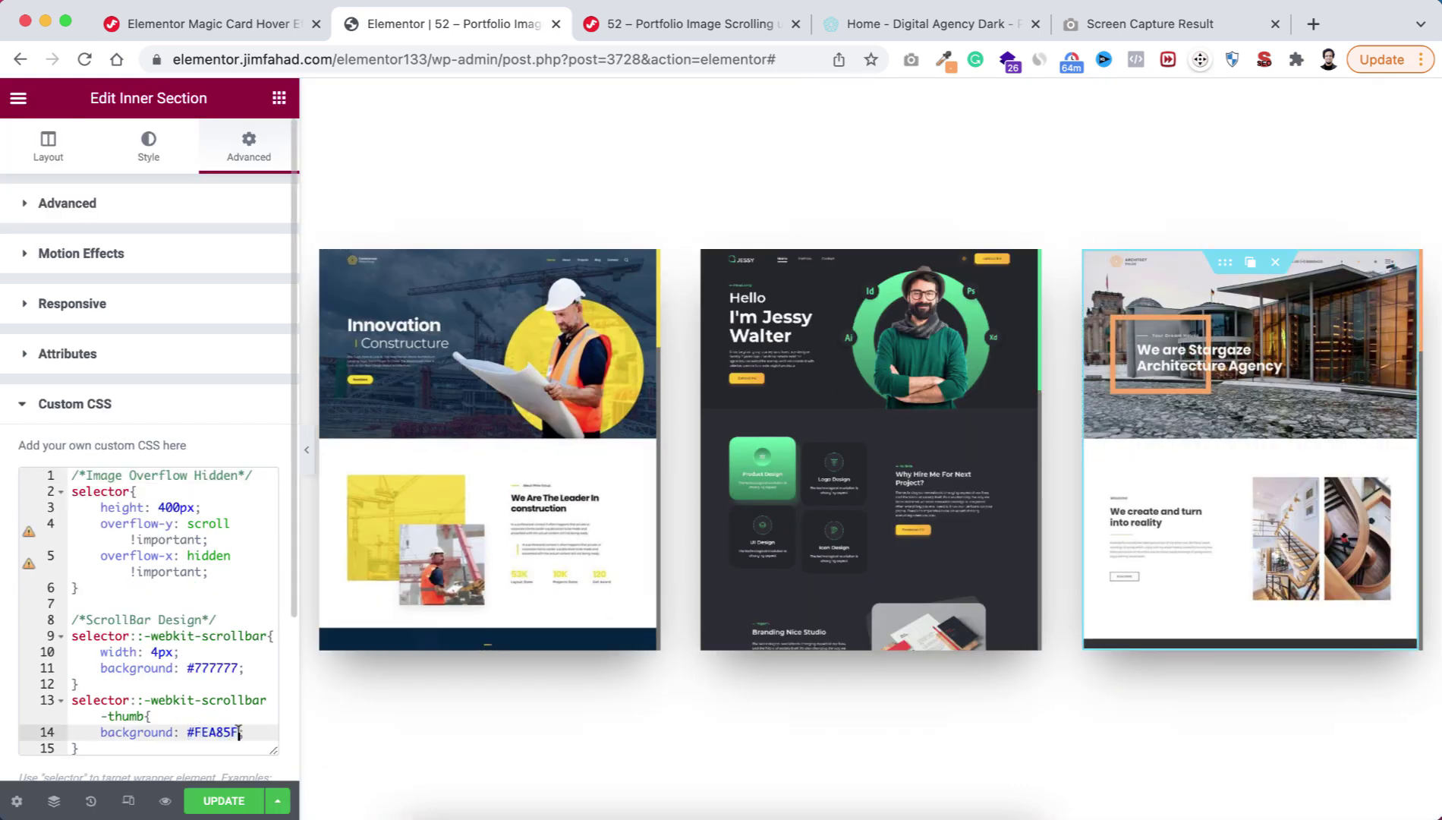
{"action": "left_click", "coordinate": [308, 456]}
{"action": "scroll", "coordinate": [1085, 494], "scroll_direction": "down", "scroll_amount": 5}
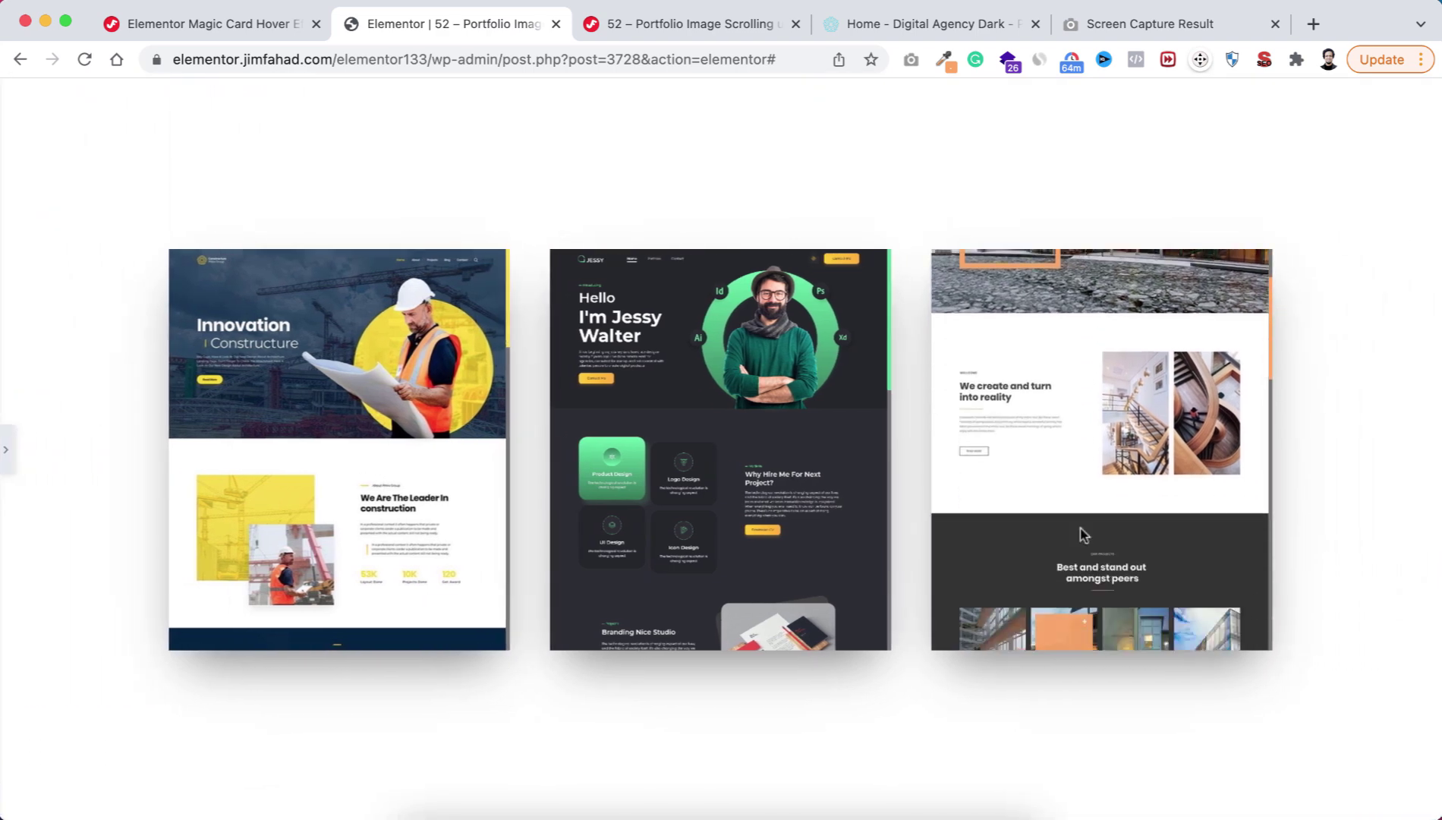
{"action": "scroll", "coordinate": [1082, 534], "scroll_direction": "down", "scroll_amount": 5}
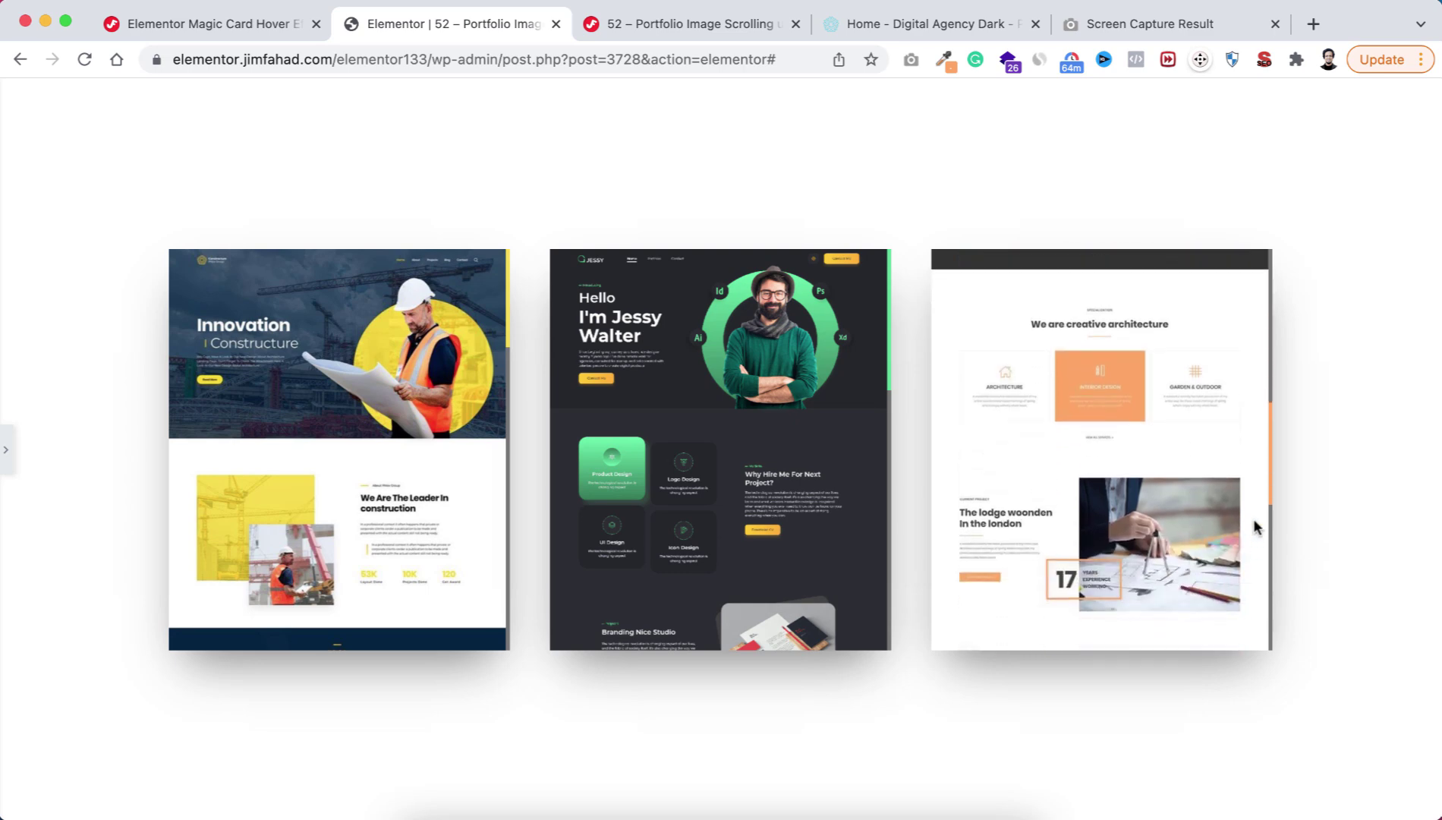
{"action": "scroll", "coordinate": [1254, 526], "scroll_direction": "down", "scroll_amount": 2}
{"action": "scroll", "coordinate": [1241, 453], "scroll_direction": "up", "scroll_amount": 10}
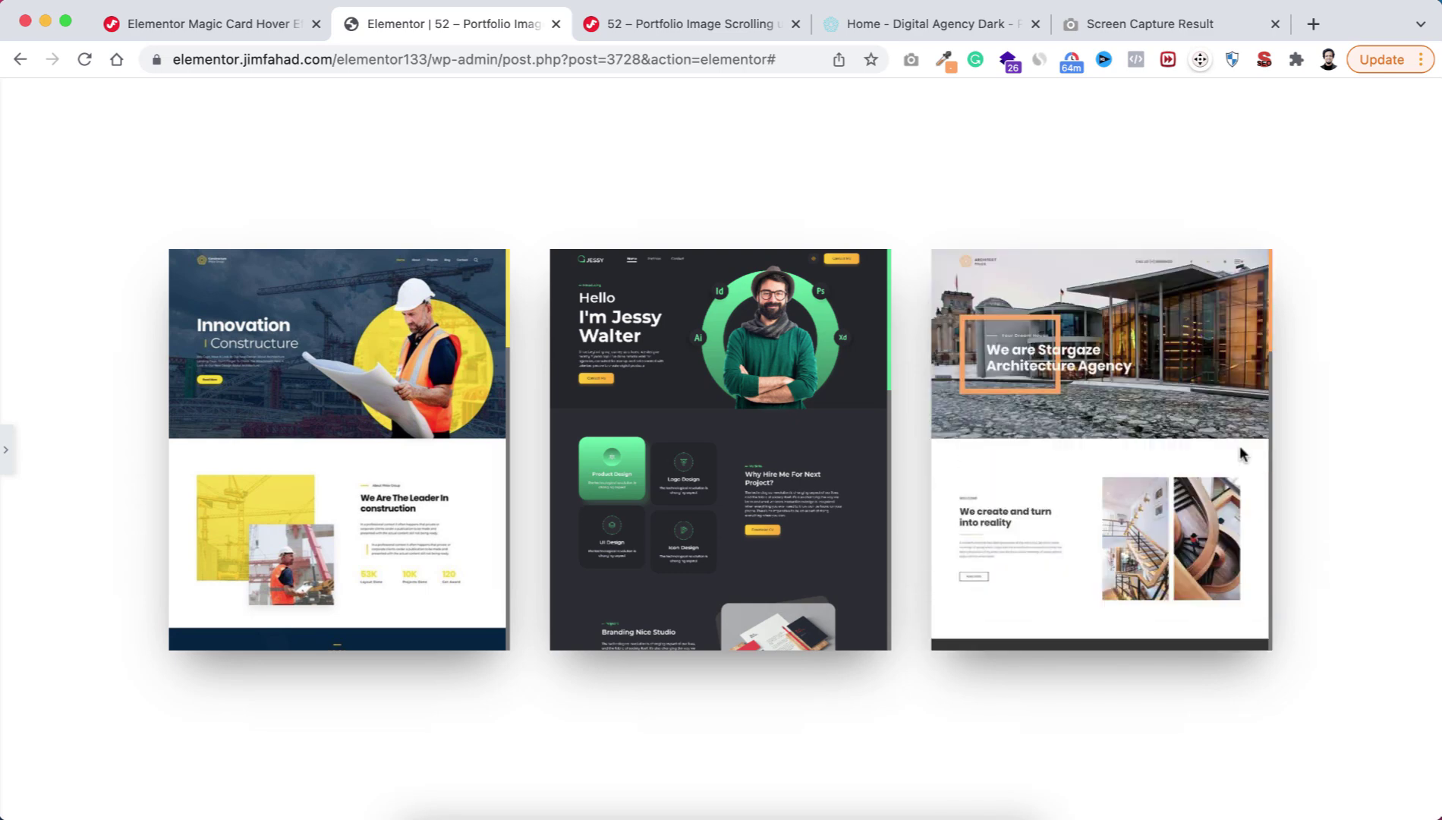
{"action": "left_click", "coordinate": [7, 458]}
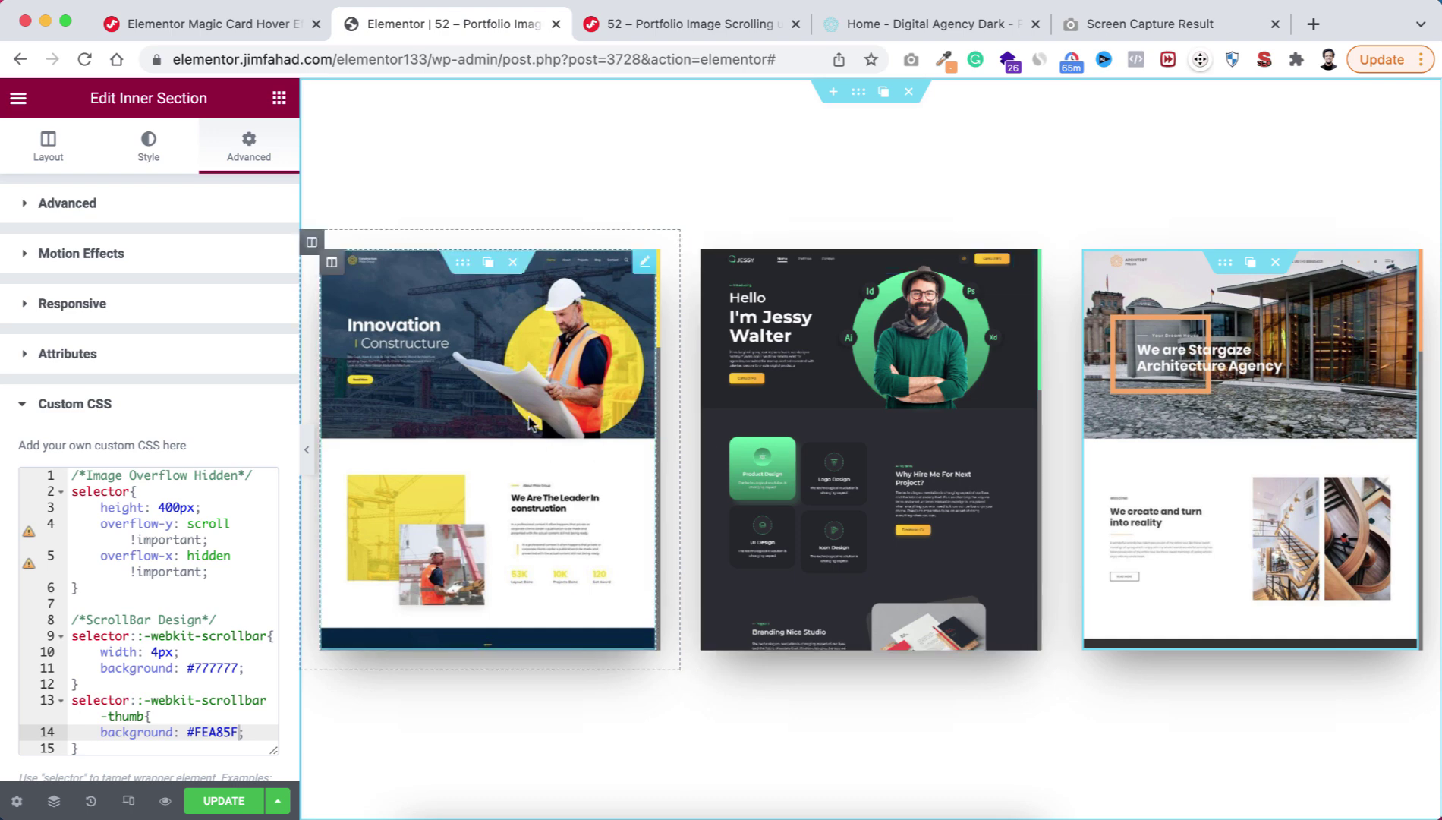
- Preview the page at tablet width and scroll through the screenshot boxes
{"action": "left_click", "coordinate": [128, 803]}
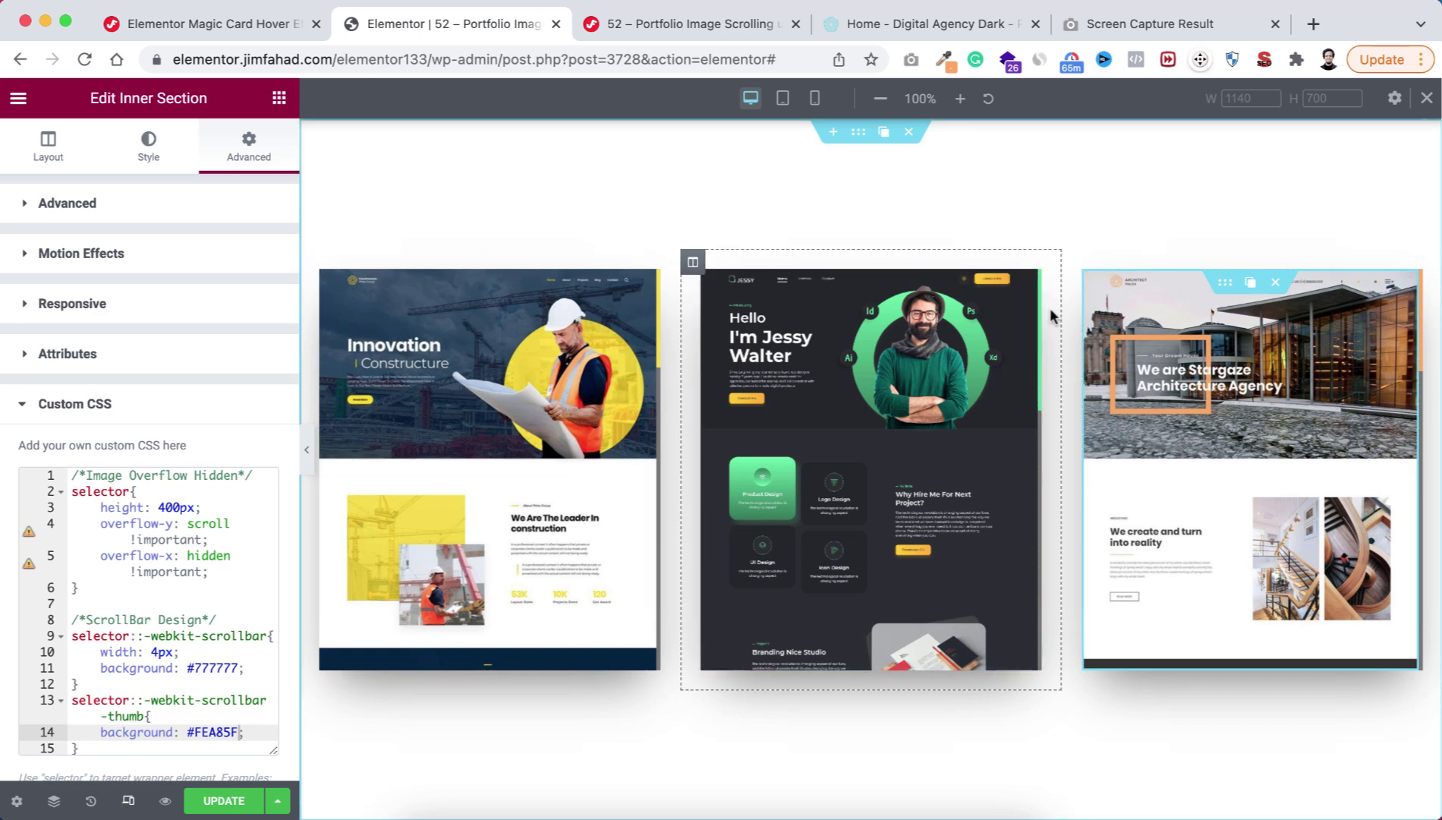
{"action": "left_click", "coordinate": [785, 101]}
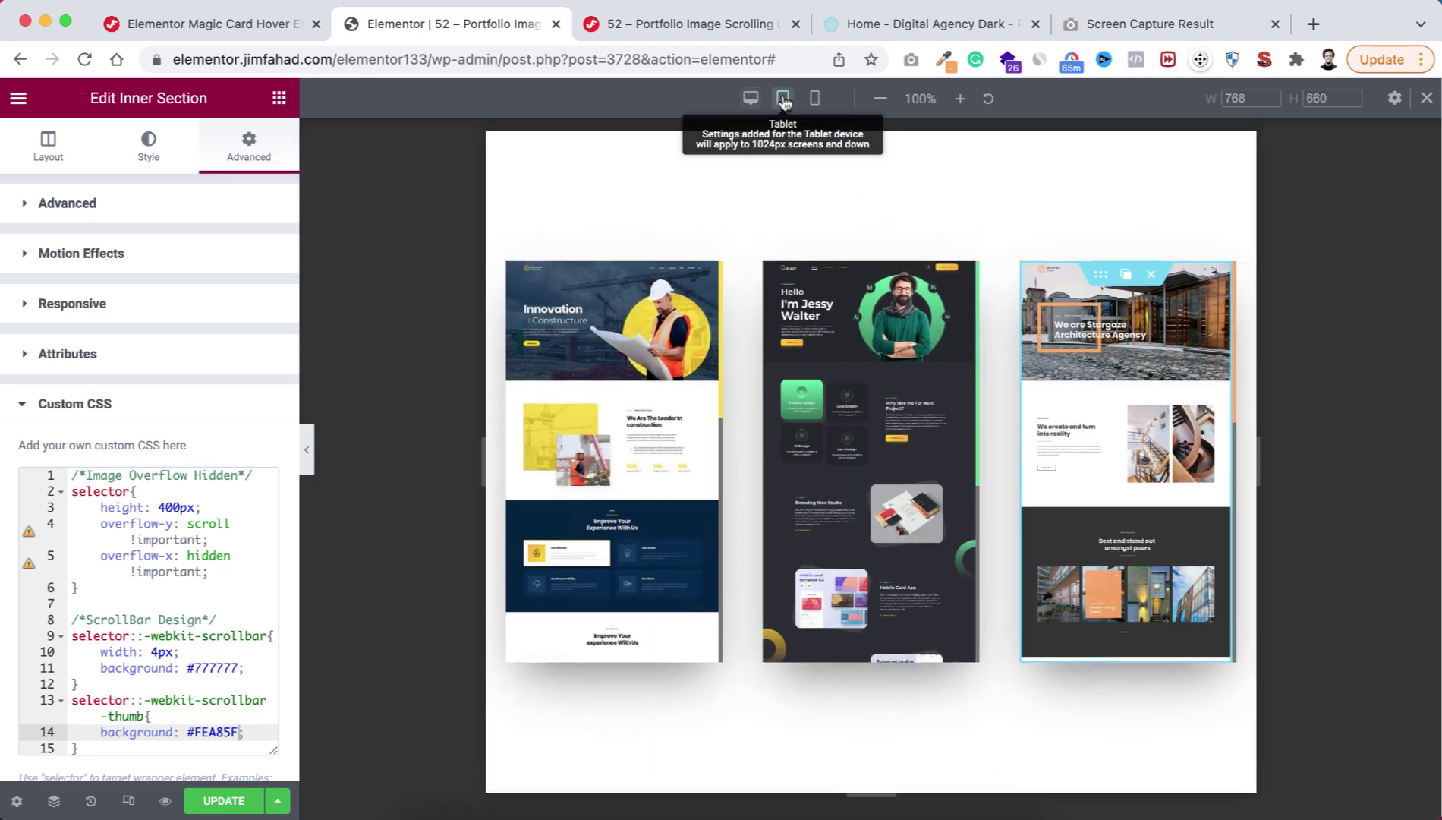
{"action": "scroll", "coordinate": [669, 583], "scroll_direction": "down", "scroll_amount": 10}
{"action": "scroll", "coordinate": [653, 467], "scroll_direction": "up", "scroll_amount": 10}
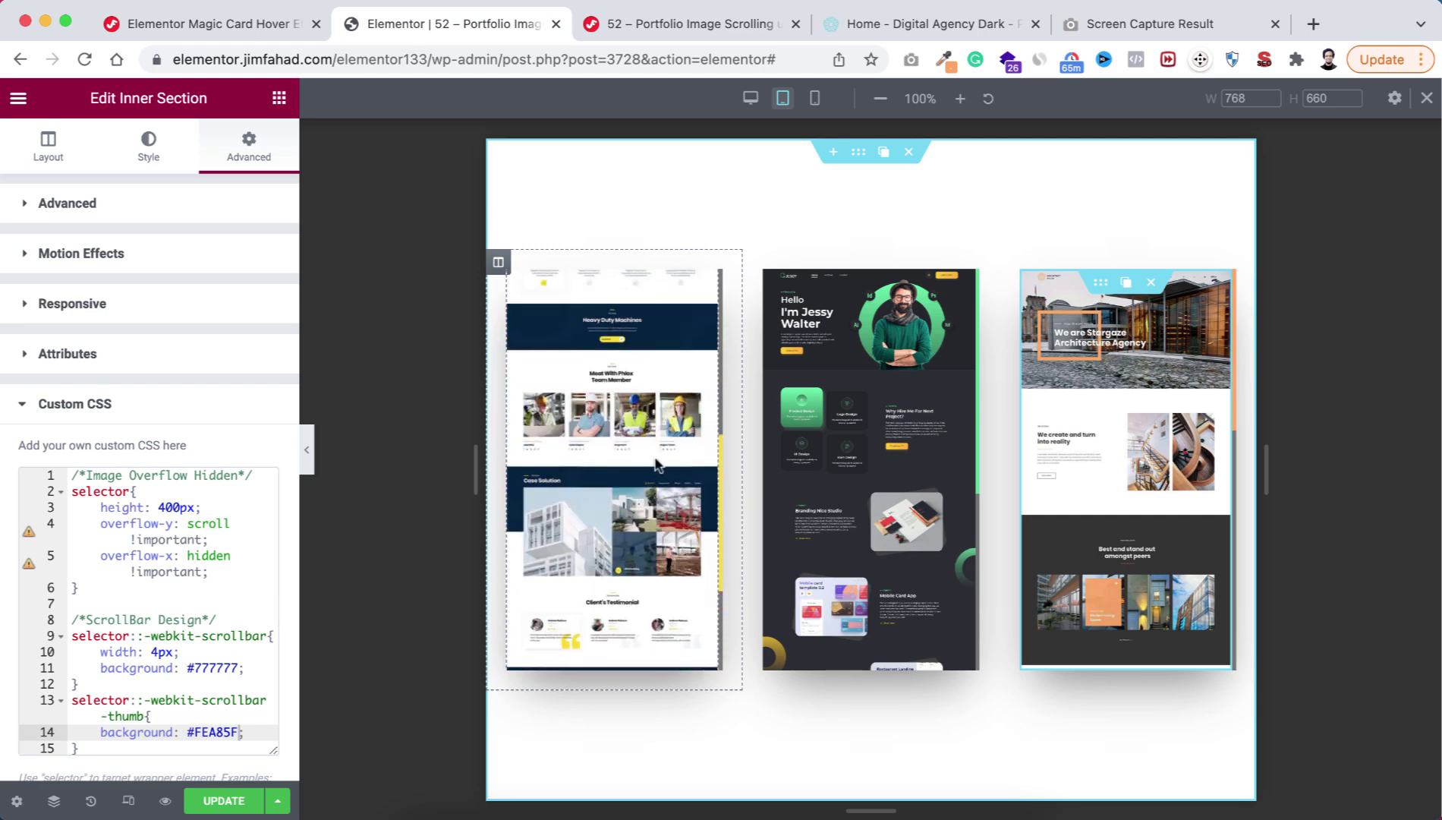
{"action": "scroll", "coordinate": [892, 477], "scroll_direction": "down", "scroll_amount": 5}
{"action": "scroll", "coordinate": [892, 477], "scroll_direction": "up", "scroll_amount": 5}
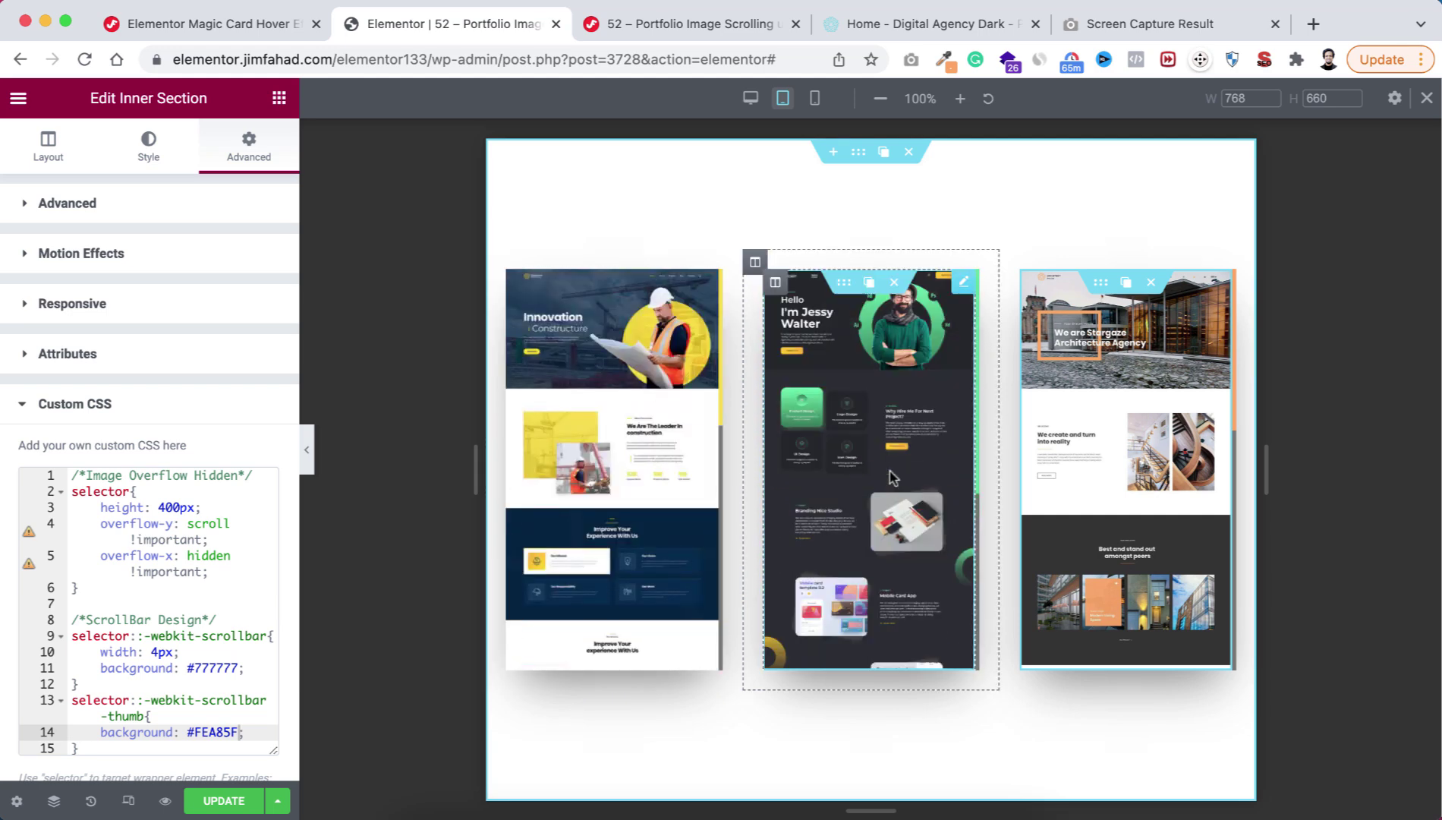
- Test the scrolling boxes at mobile width, then return to the desktop preview
{"action": "left_click", "coordinate": [815, 98]}
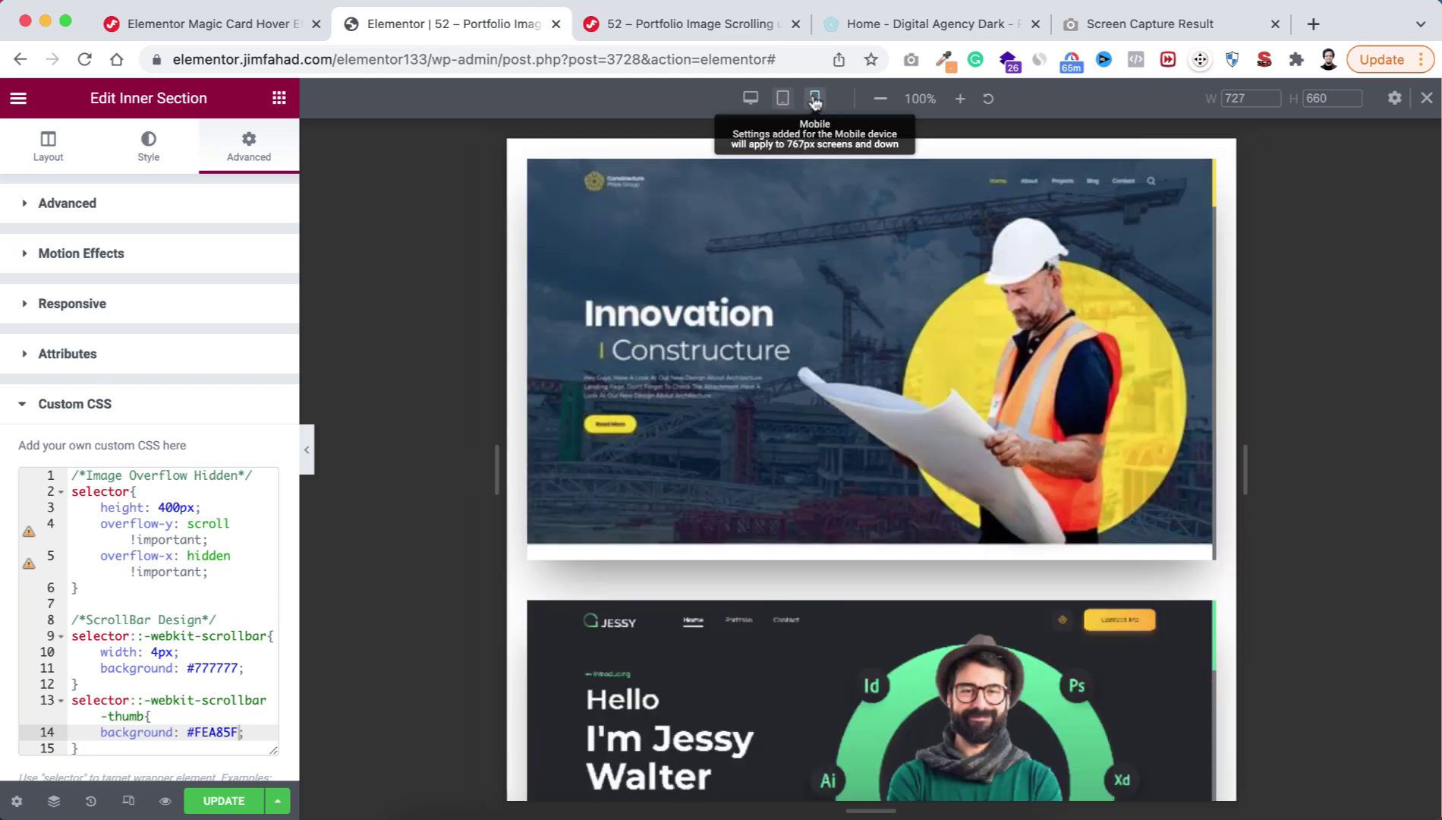
{"action": "scroll", "coordinate": [882, 366], "scroll_direction": "down", "scroll_amount": 10}
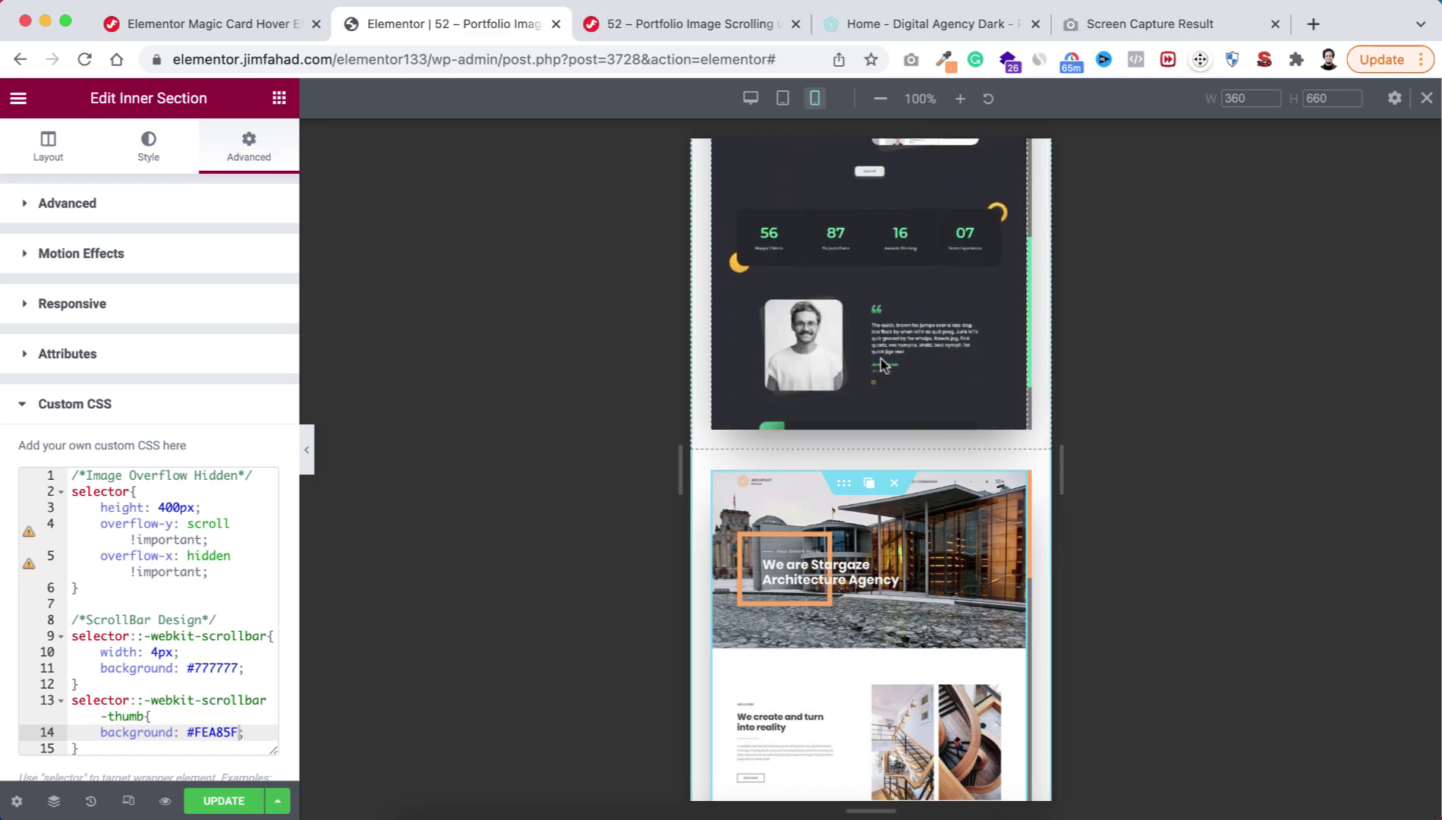
{"action": "scroll", "coordinate": [752, 447], "scroll_direction": "up", "scroll_amount": 5}
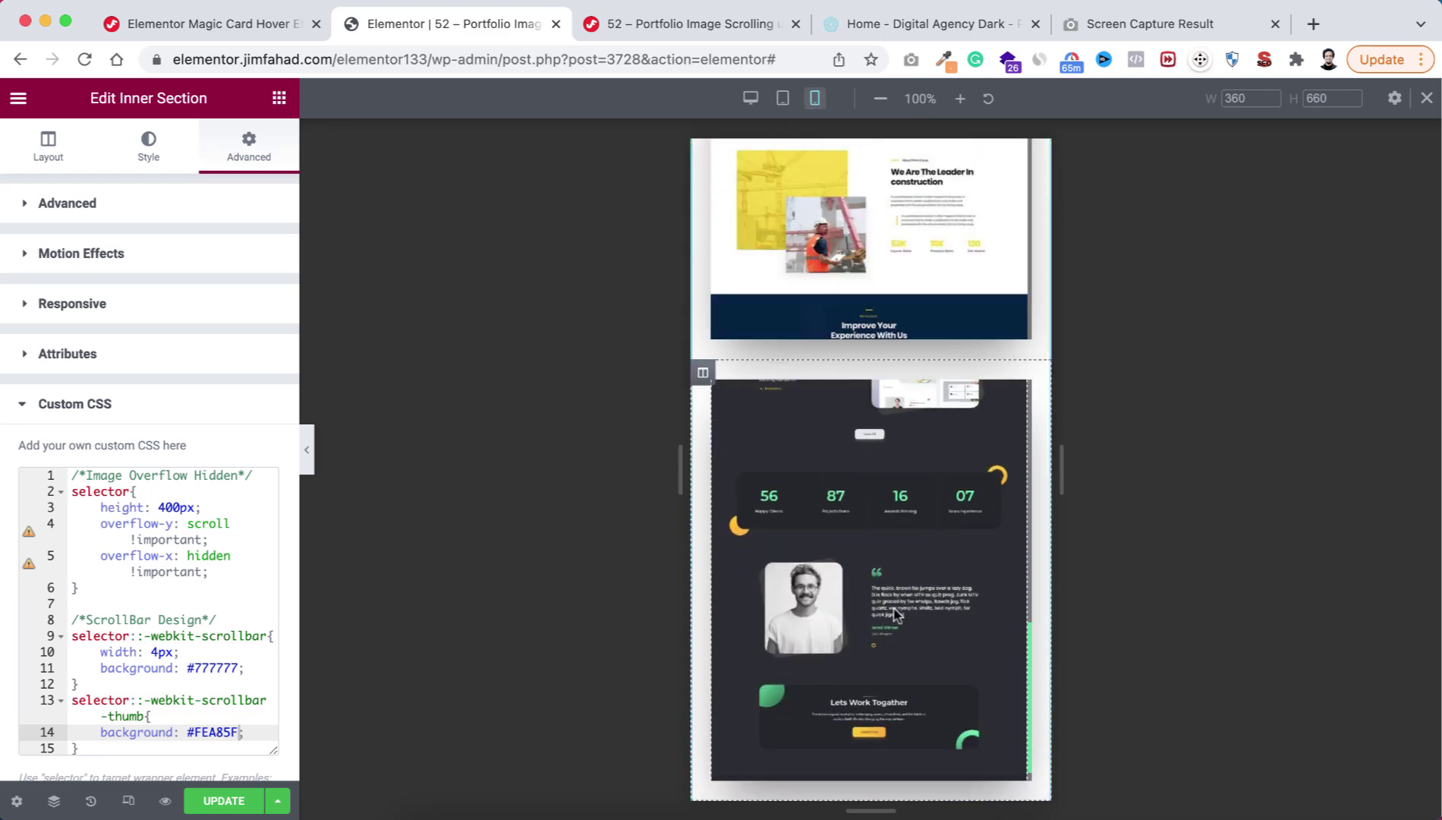
{"action": "scroll", "coordinate": [894, 615], "scroll_direction": "up", "scroll_amount": 10}
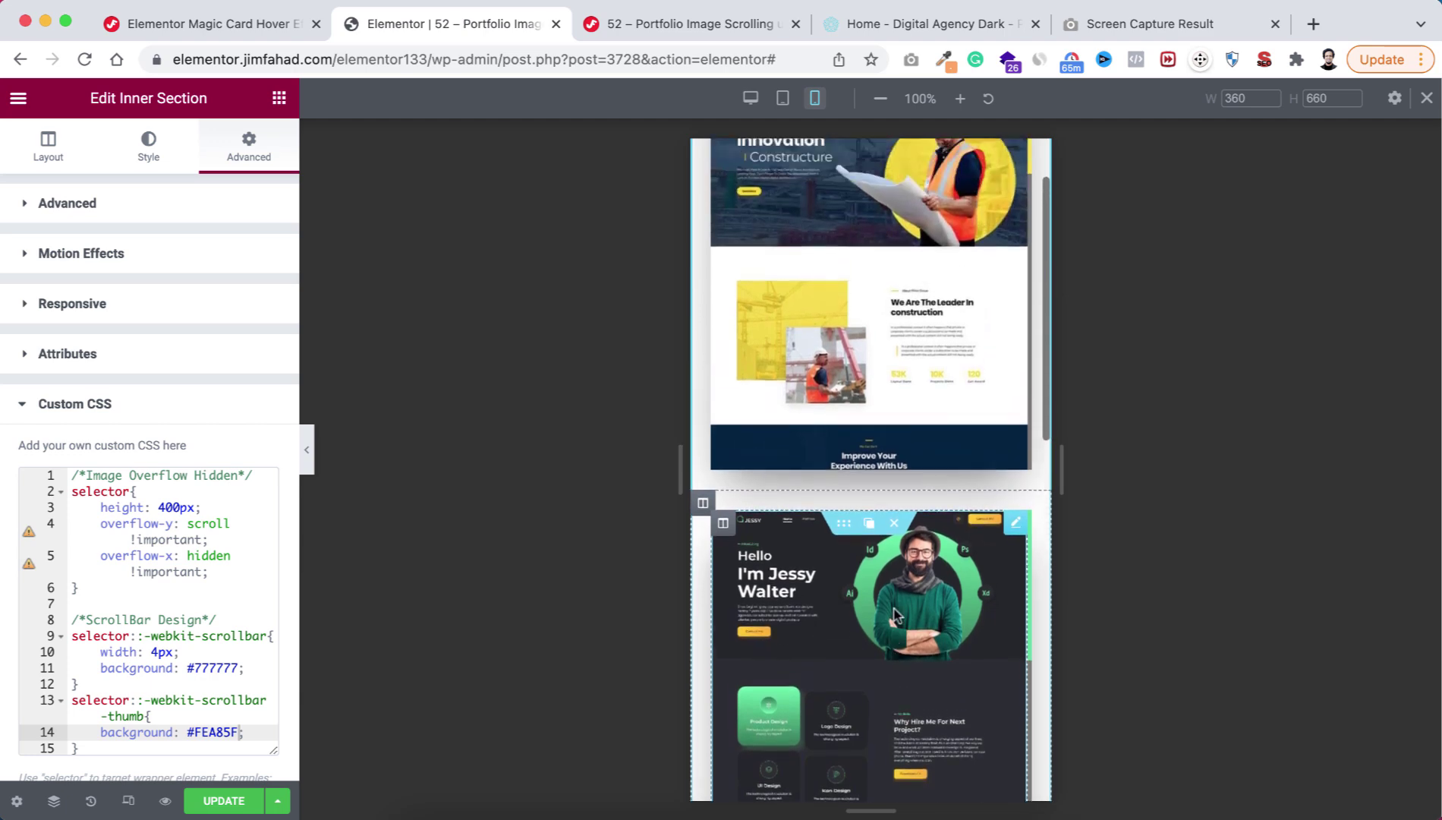
{"action": "scroll", "coordinate": [896, 375], "scroll_direction": "down", "scroll_amount": 5}
{"action": "scroll", "coordinate": [898, 371], "scroll_direction": "up", "scroll_amount": 5}
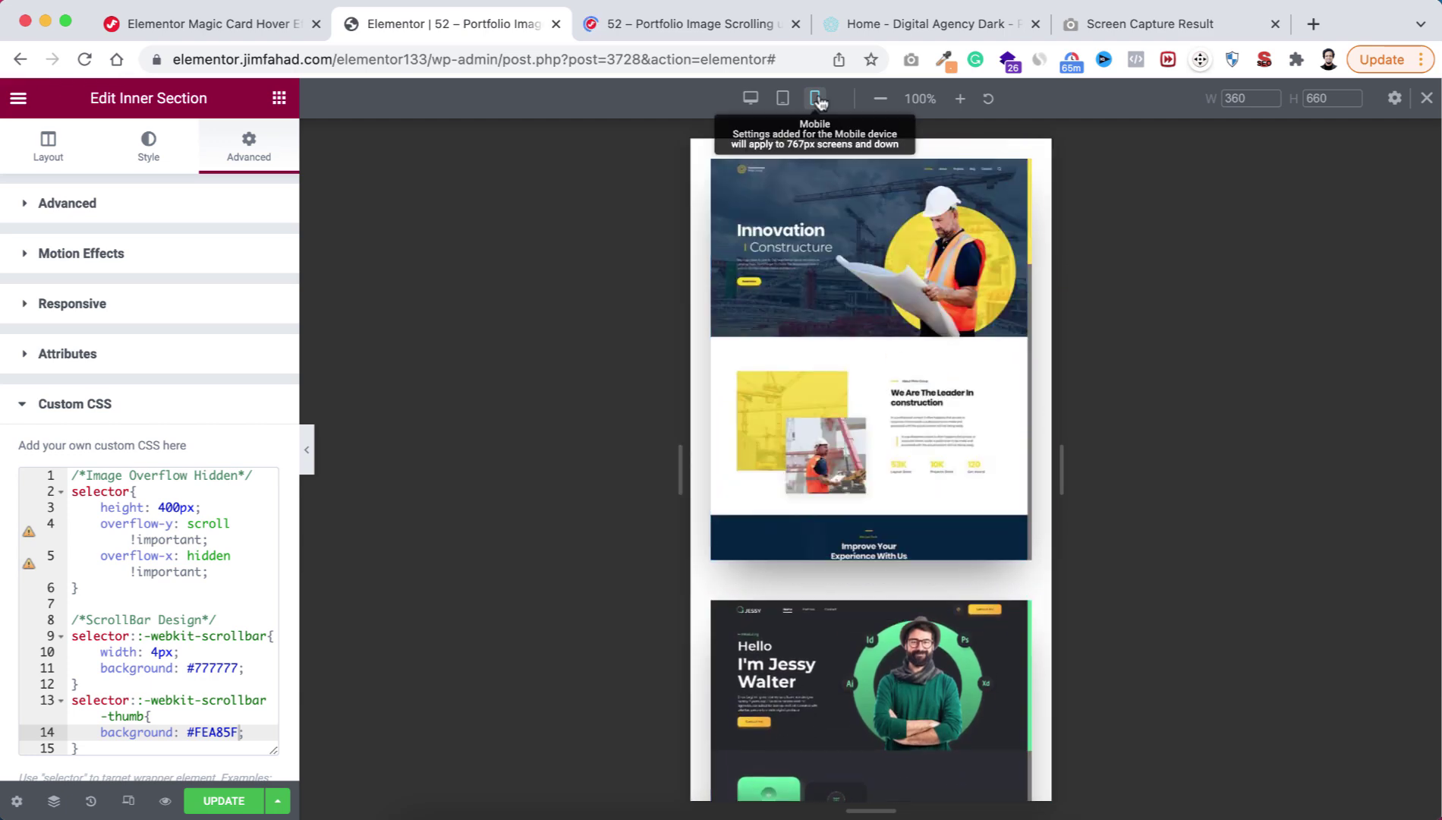
{"action": "left_click", "coordinate": [784, 102]}
{"action": "left_click", "coordinate": [751, 98]}
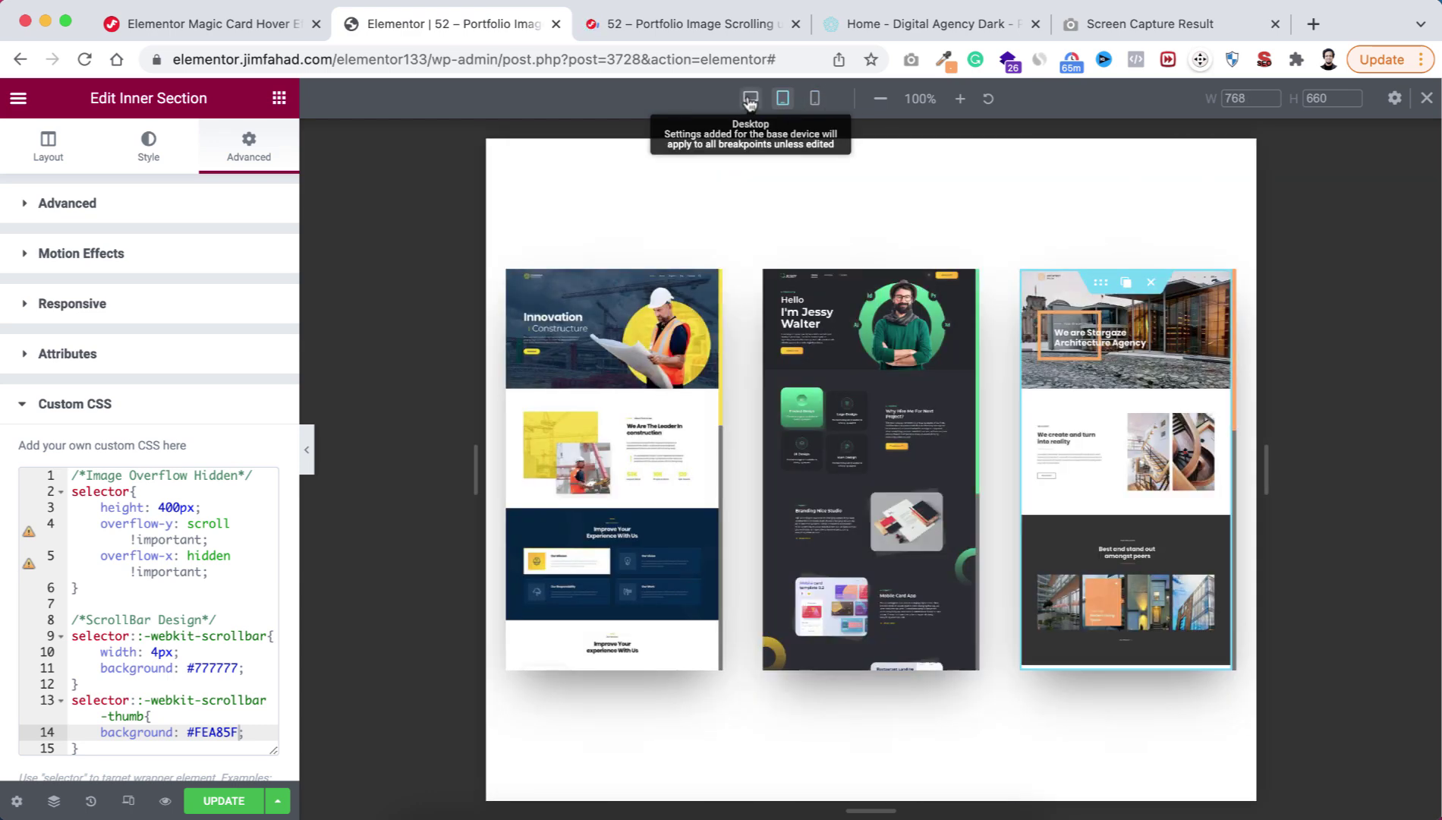
- Exit responsive mode, returning to the normal editing canvas
{"action": "left_click", "coordinate": [1427, 101]}
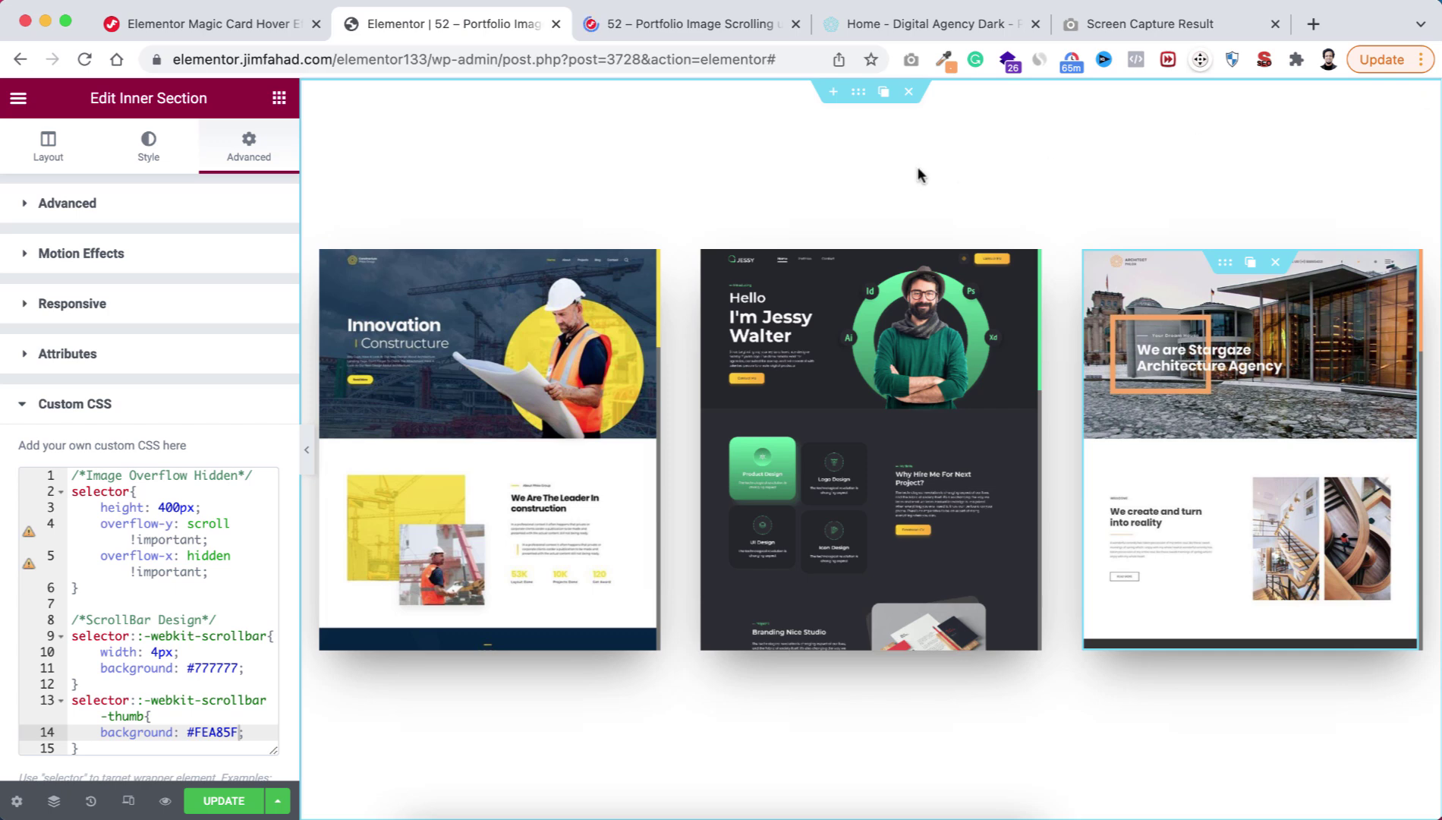